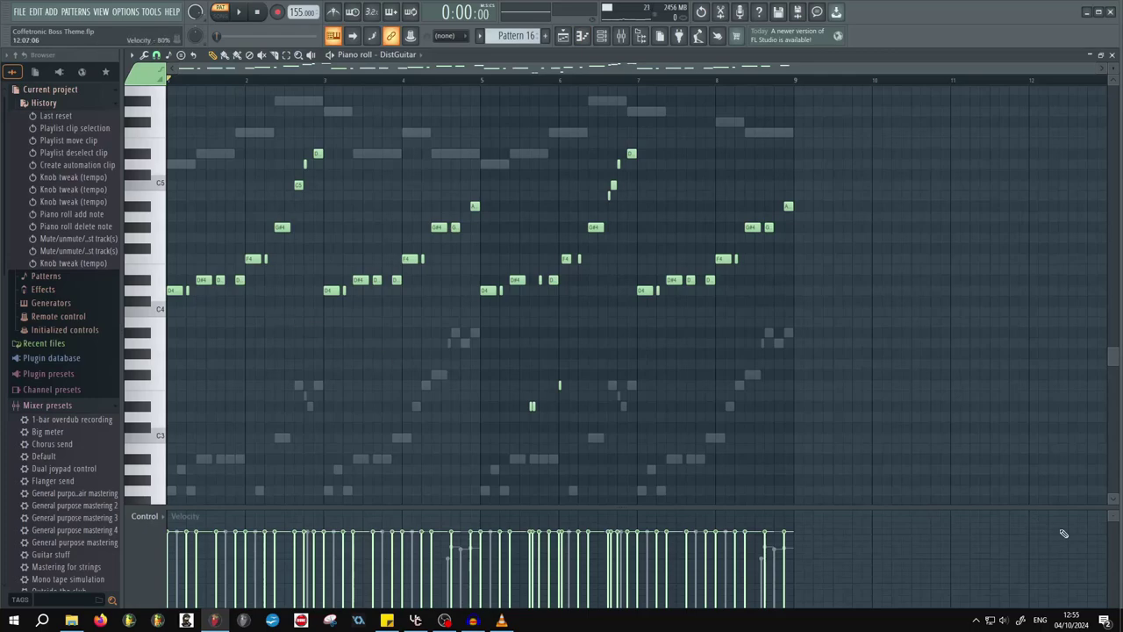
# - Play back the DistGuitar line of Pattern 16 in the piano roll and review the pattern's SlapBass notes
pyautogui.press('space')
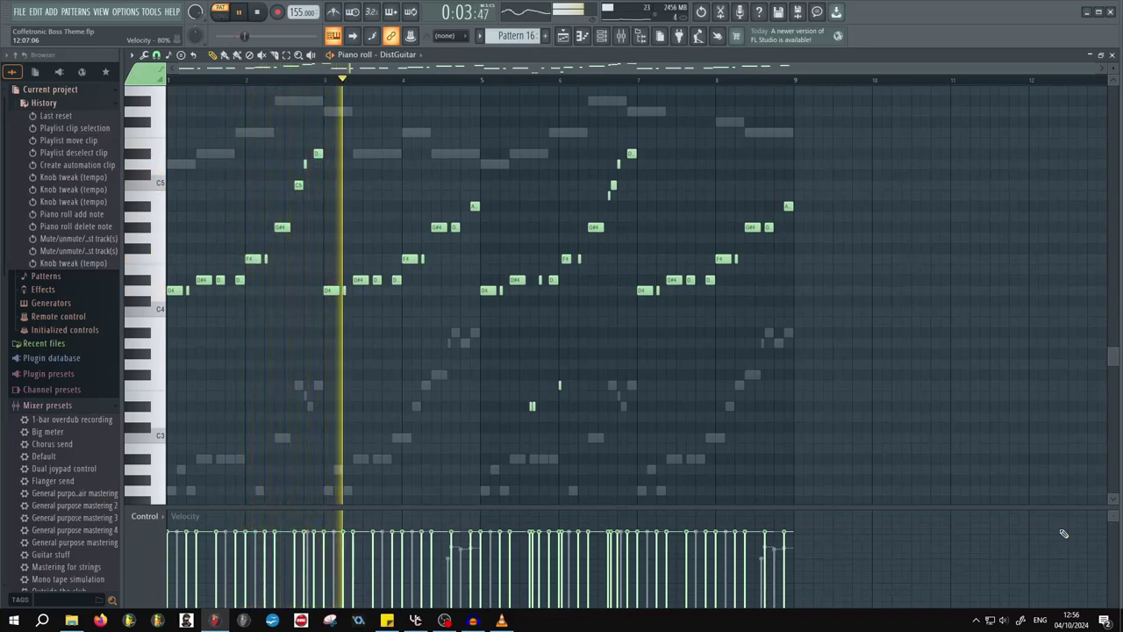
pyautogui.press('space')
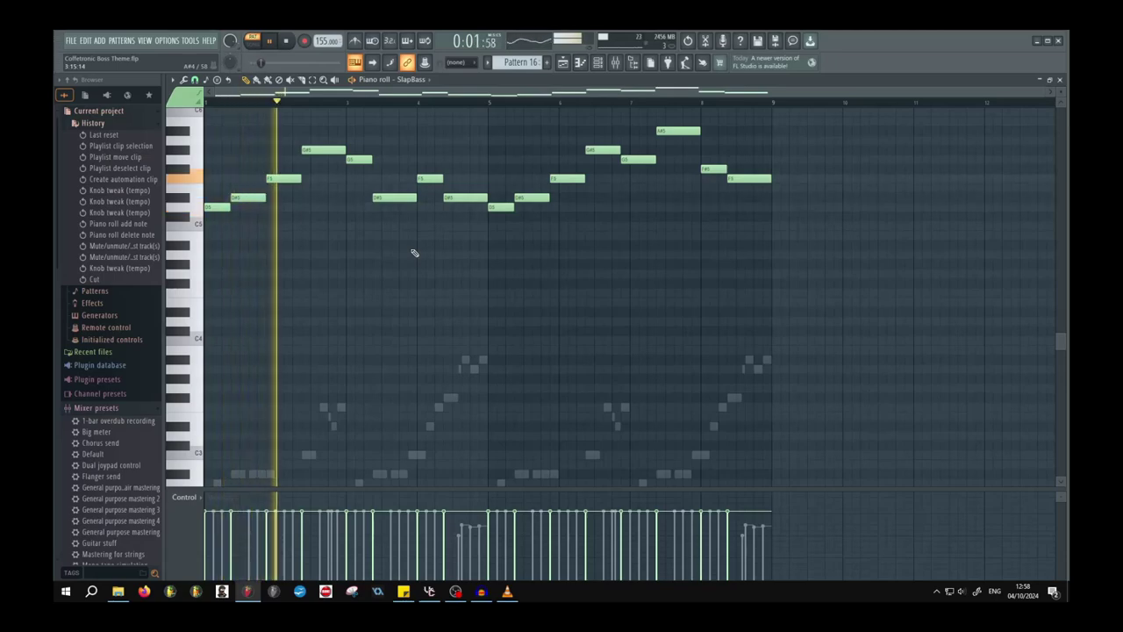
pyautogui.scroll(-3, 410, 261)
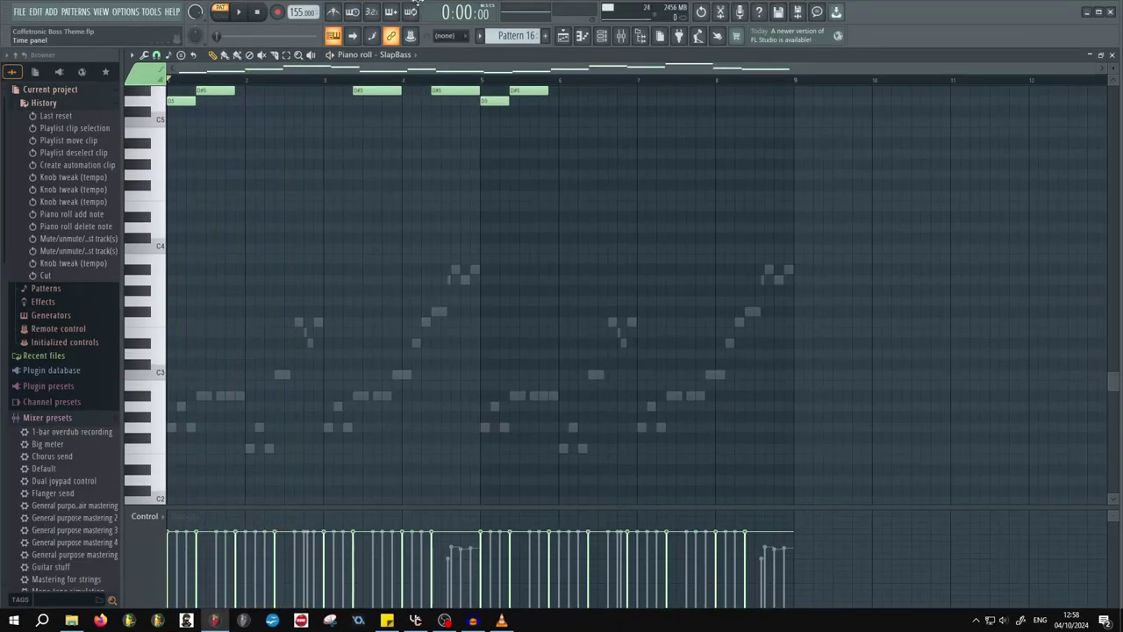
# - Switch to VLC media player and listen to the exported (v0.001) Coffetronic Boss Theme.mp3
pyautogui.click(501, 620)
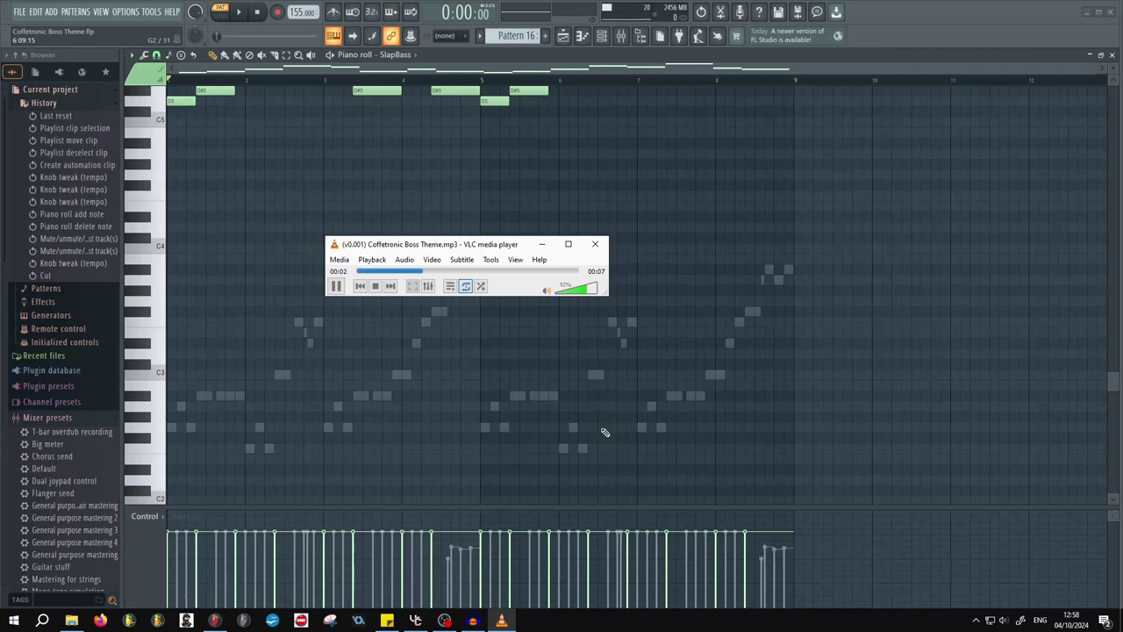
pyautogui.press('space')
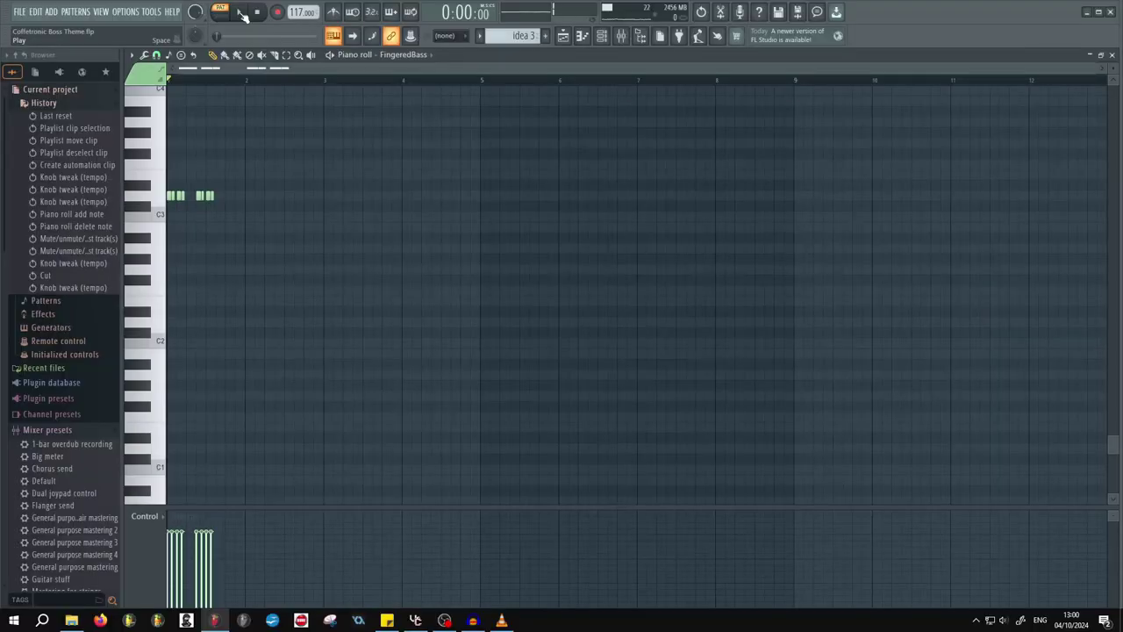
# - Play the FingeredBass riff of the idea 3 pattern in the piano roll and stop playback
pyautogui.click(313, 81)
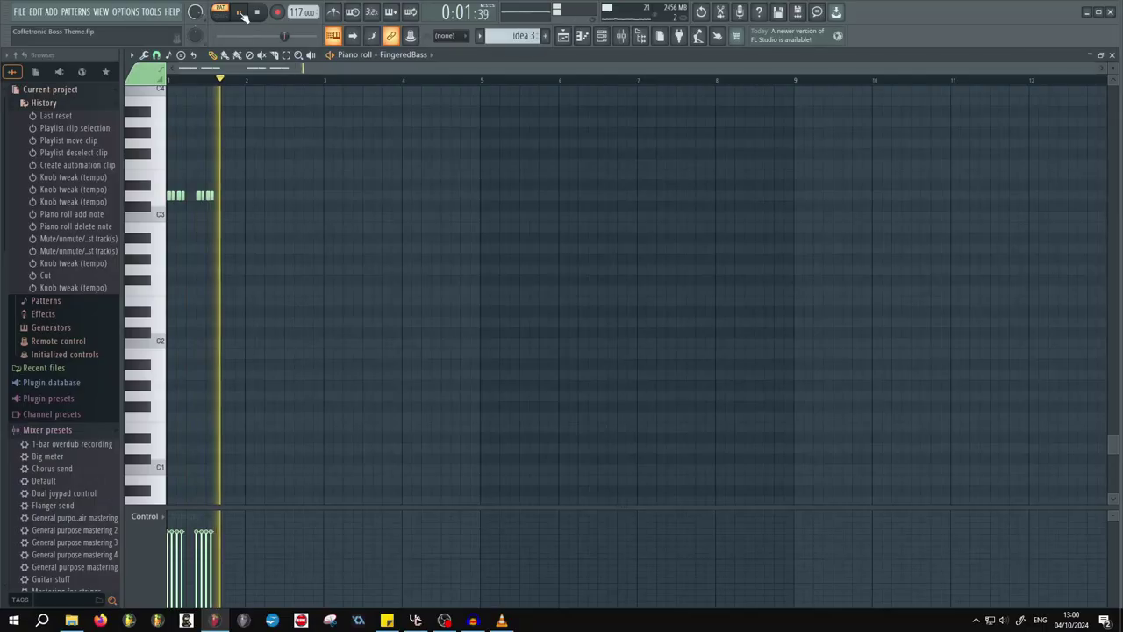
pyautogui.click(257, 12)
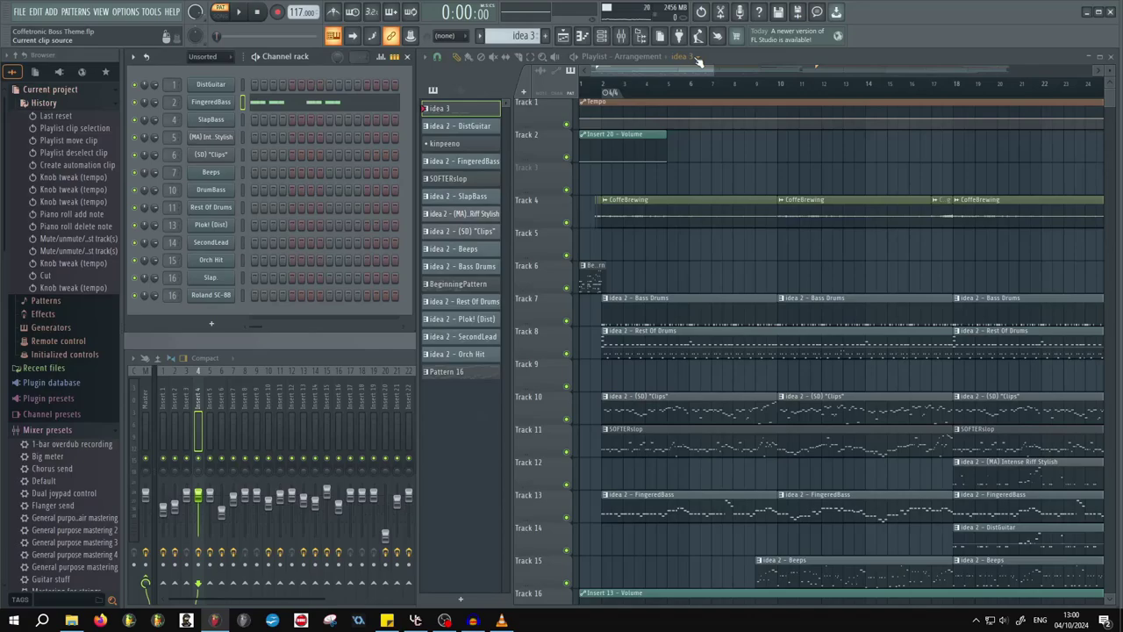
# - Open the SlapBass channel's notes of the idea 2 - SlapBass pattern in the piano roll and play the opening bars
pyautogui.click(699, 59)
pyautogui.click(756, 242)
pyautogui.rightClick(211, 119)
pyautogui.click(272, 118)
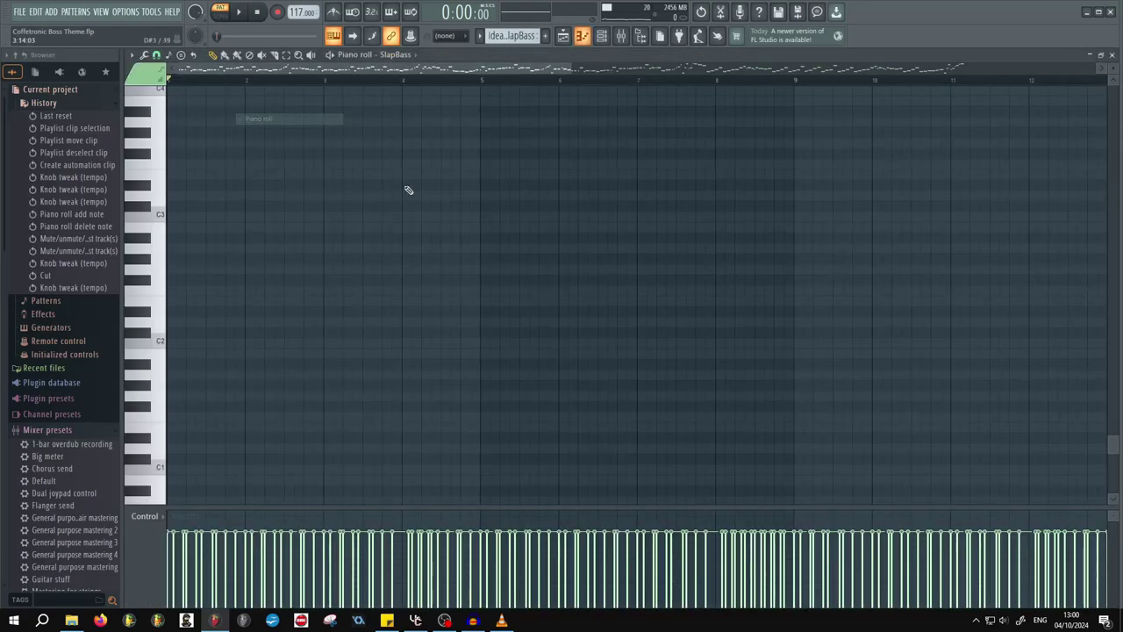
pyautogui.scroll(-2, 486, 210)
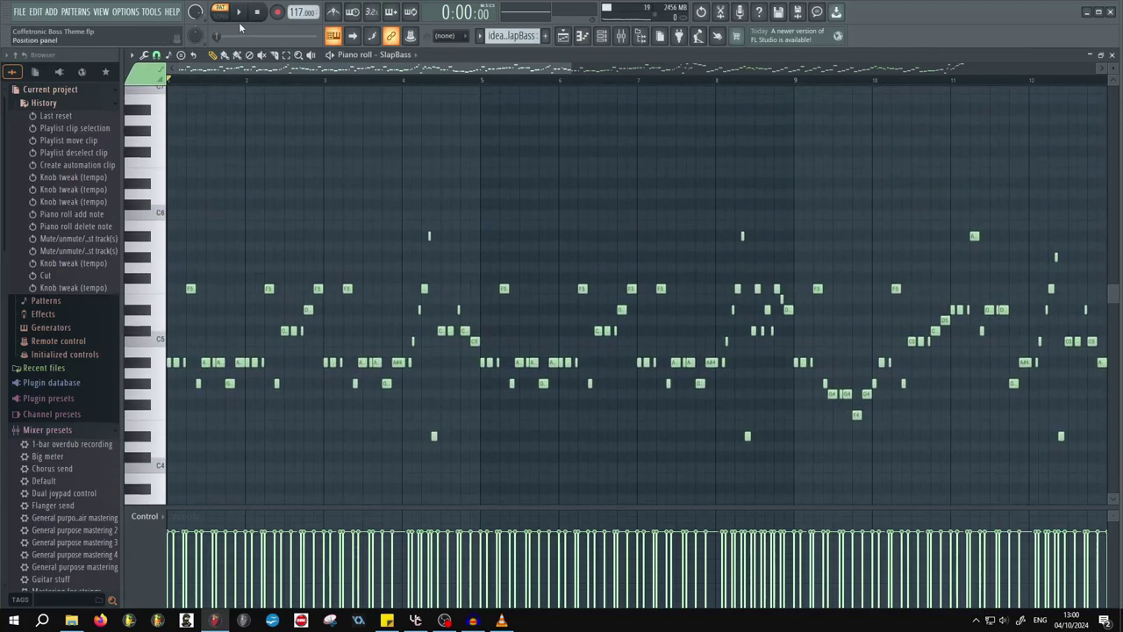
pyautogui.press('space')
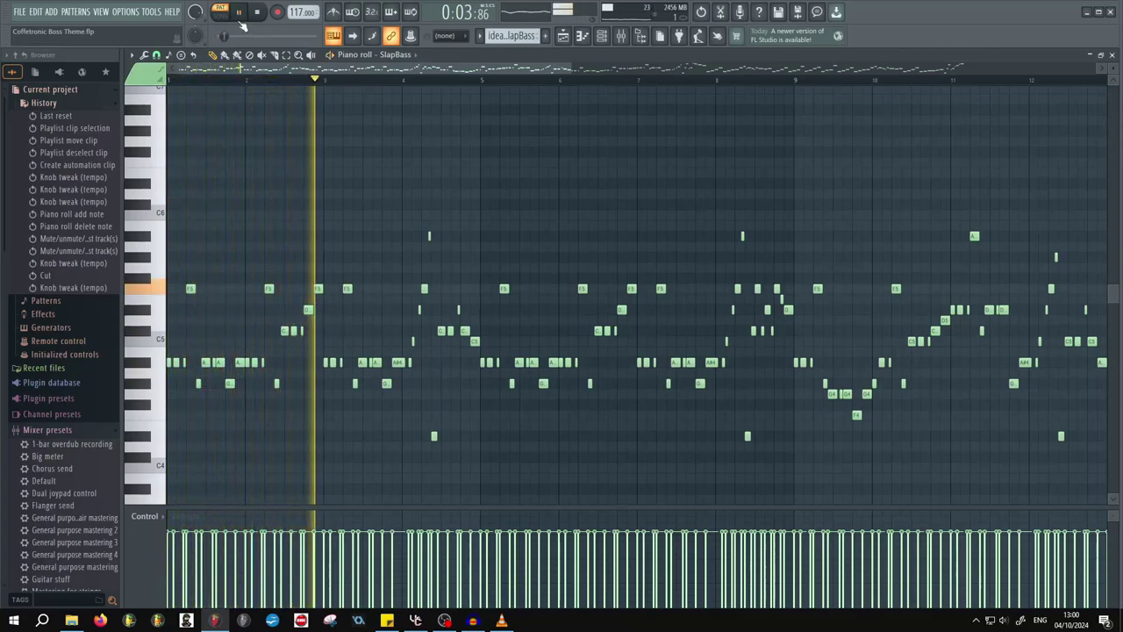
pyautogui.click(239, 13)
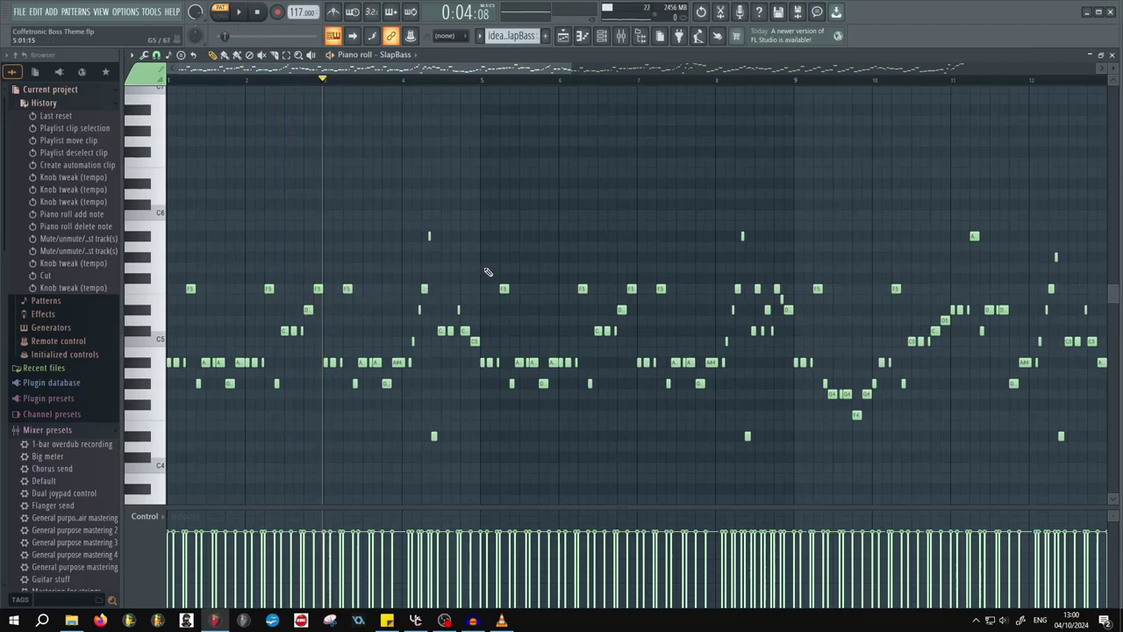
# - Return to the playlist, select the BeginningPattern clip on Track 6, and play the song's opening
pyautogui.click(1112, 55)
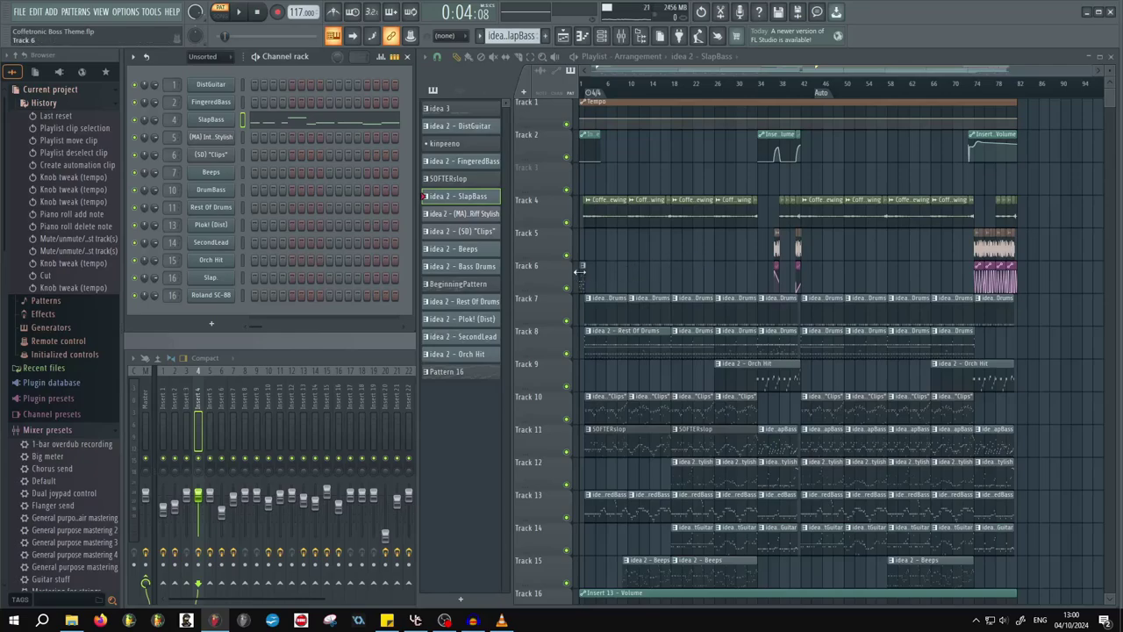
pyautogui.scroll(2, 576, 262)
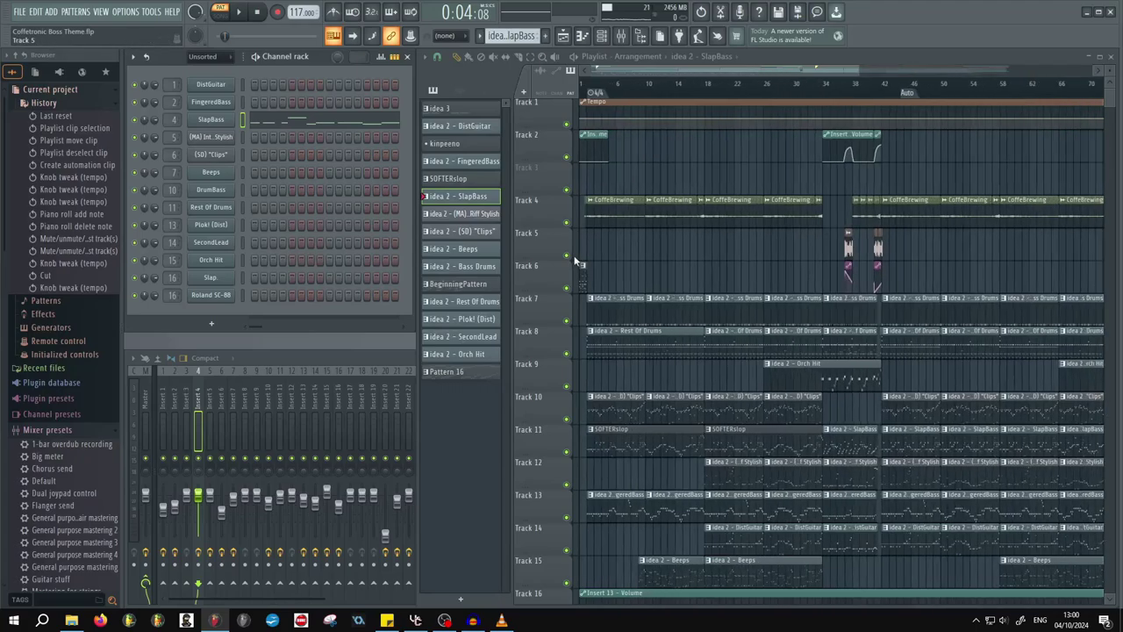
pyautogui.scroll(8, 577, 262)
pyautogui.click(707, 265)
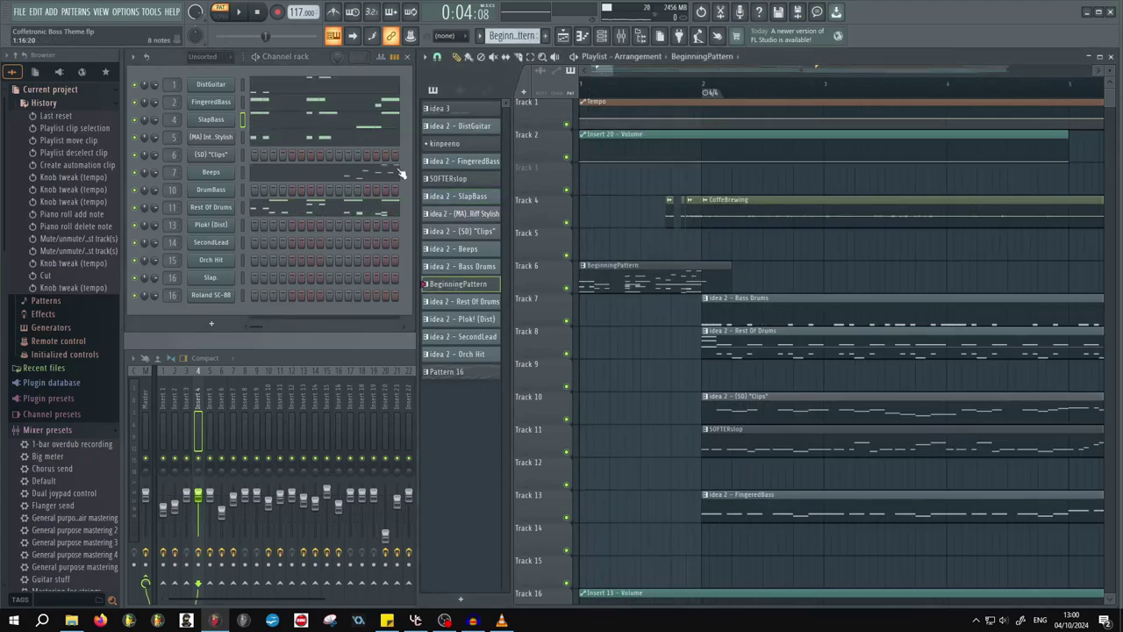
pyautogui.press('space')
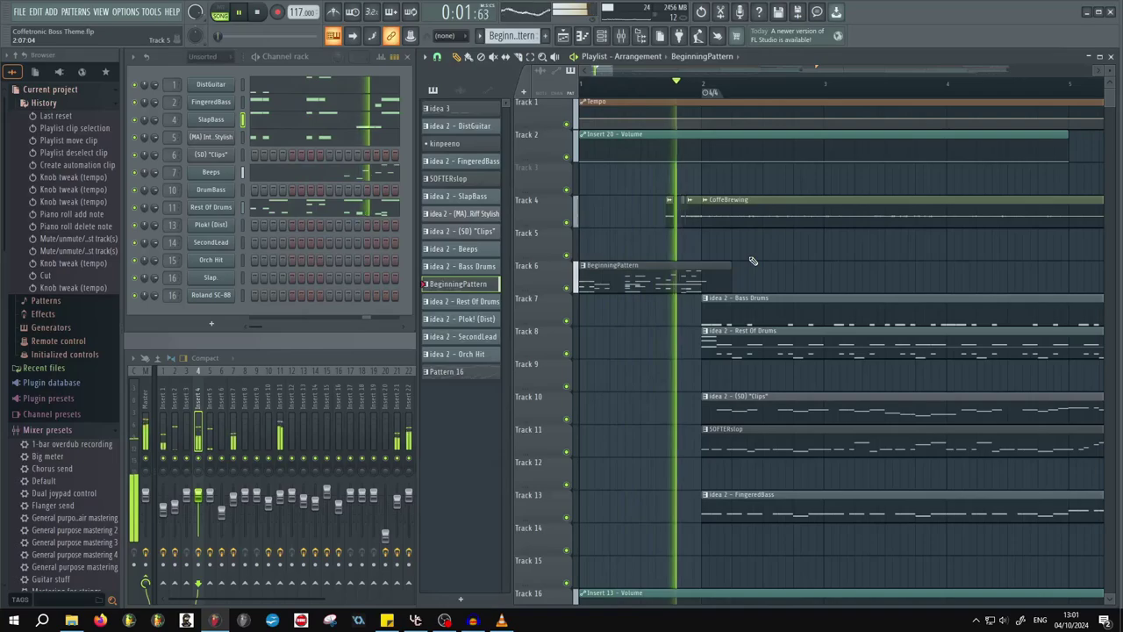
pyautogui.press('space')
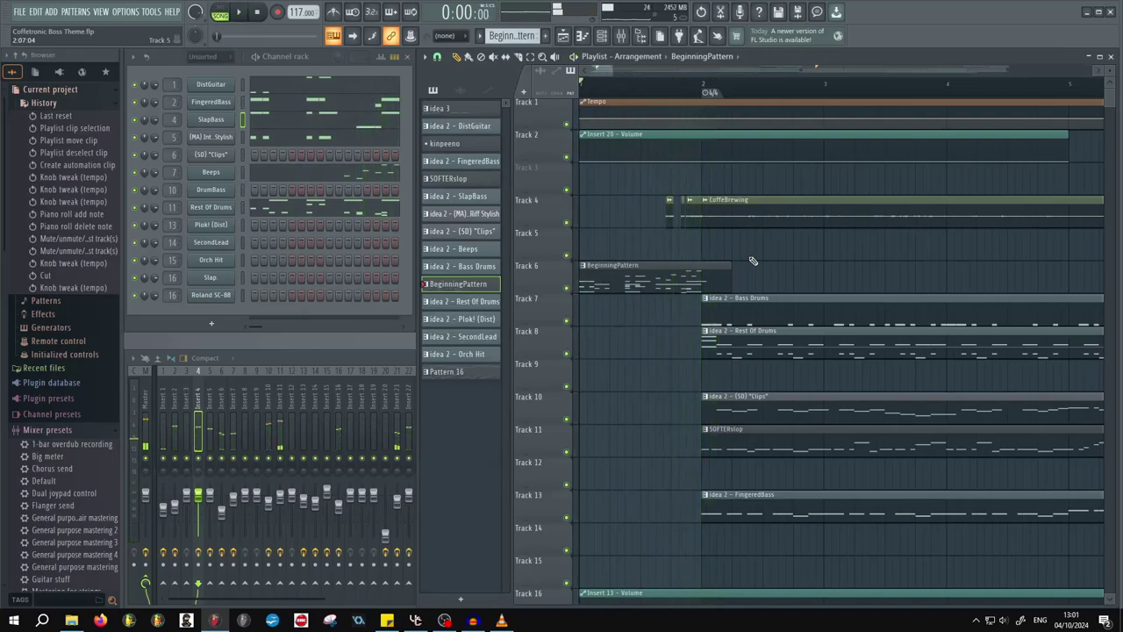
# - Solo Track 4, keep the Tempo automation on Track 1 active, and play the CoffeBrewing clips before bar 2
pyautogui.rightClick(566, 223)
pyautogui.scroll(4, 671, 237)
pyautogui.scroll(2, 674, 238)
pyautogui.click(642, 85)
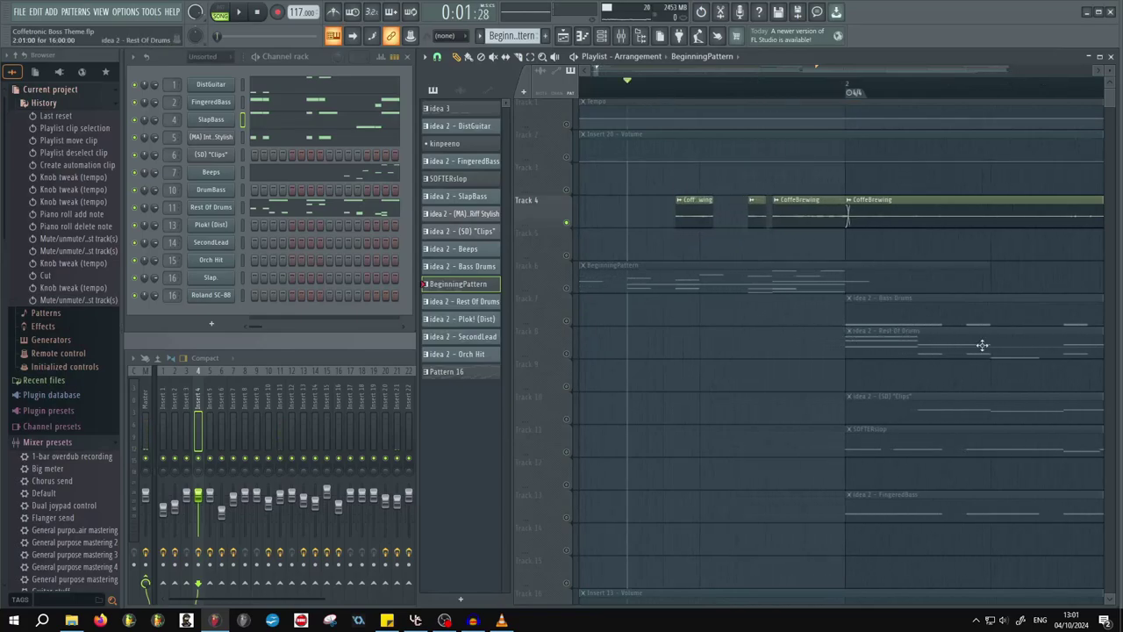
pyautogui.click(566, 124)
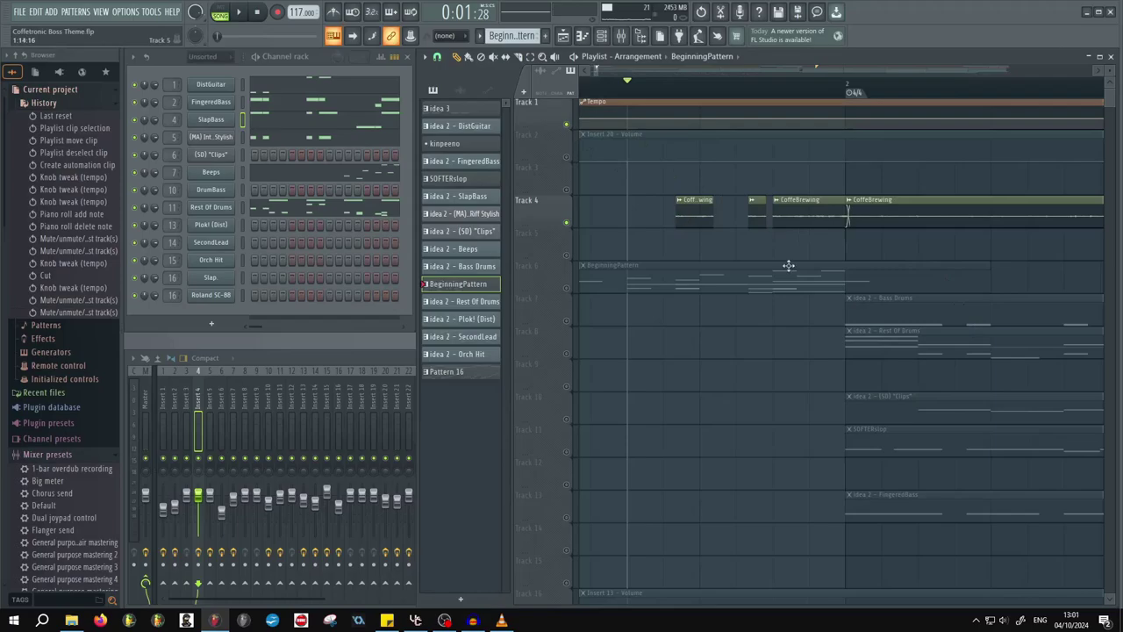
pyautogui.press('space')
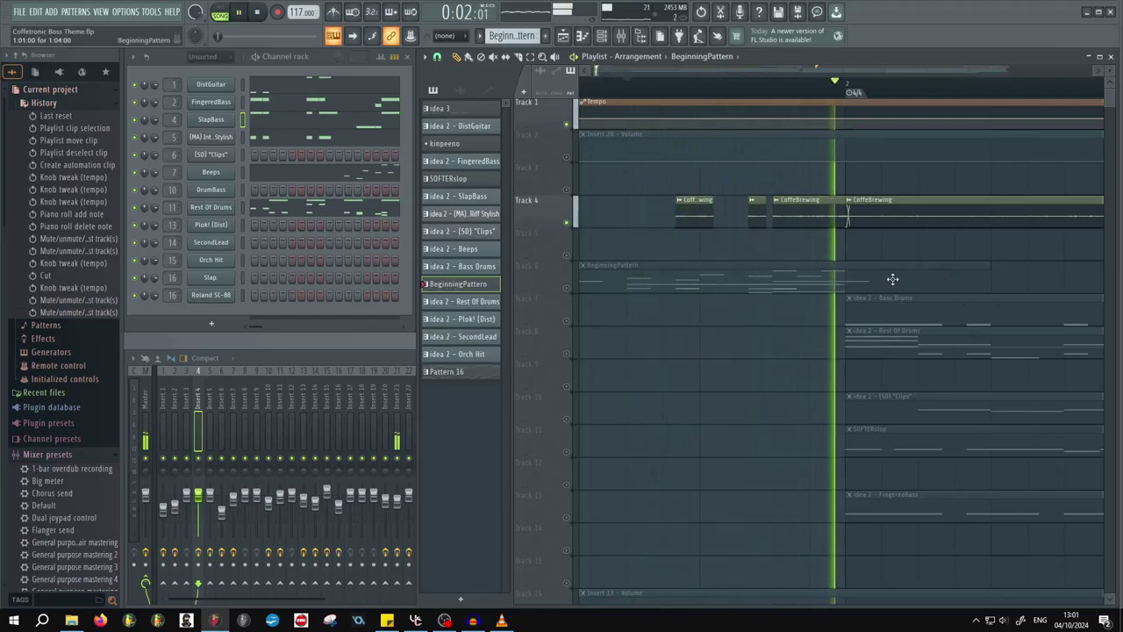
pyautogui.press('space')
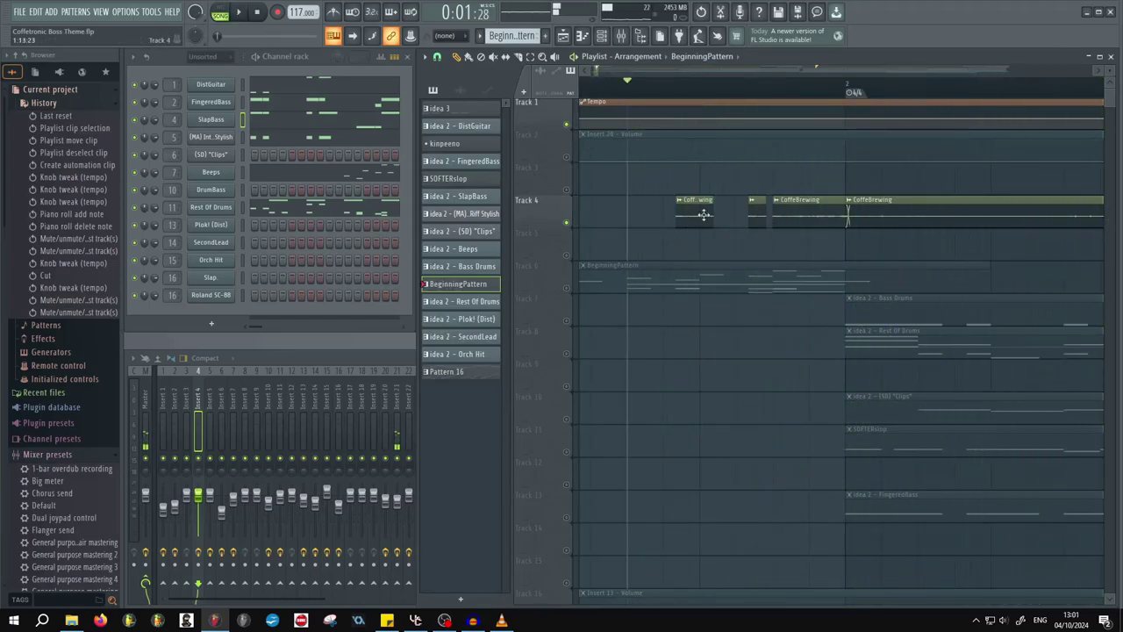
# - Switch from Track 4 to the audio clips on Tracks 19, 20 and 25 and play them around bar 2
pyautogui.keyDown('ctrl'); pyautogui.scroll(-3, 751, 302); pyautogui.keyUp('ctrl')
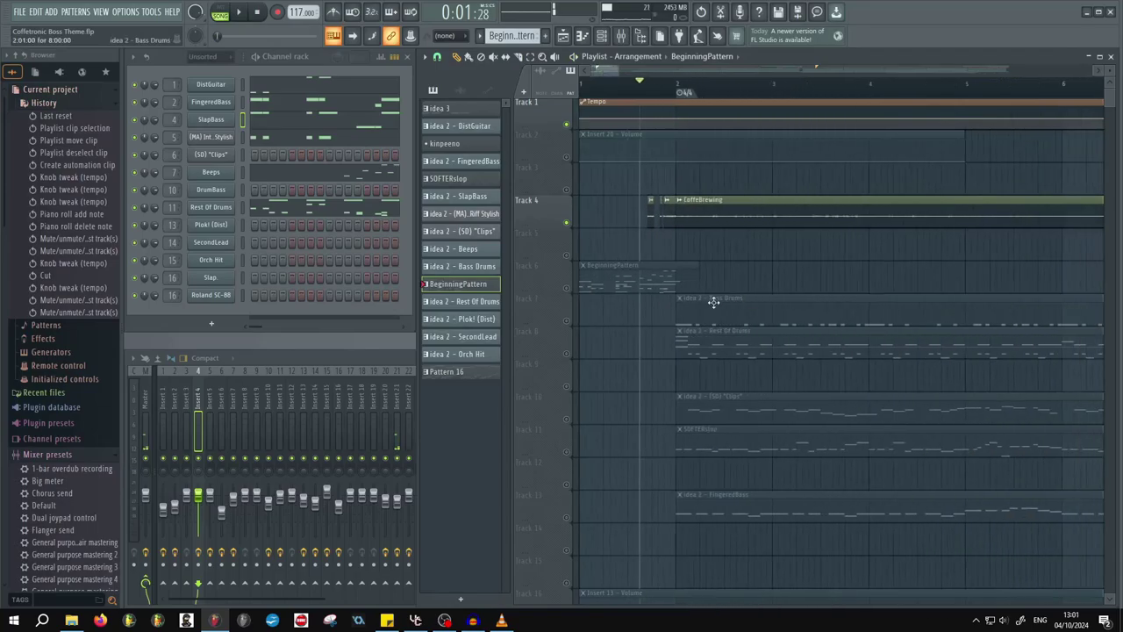
pyautogui.scroll(-5, 574, 250)
pyautogui.click(567, 223)
pyautogui.click(567, 255)
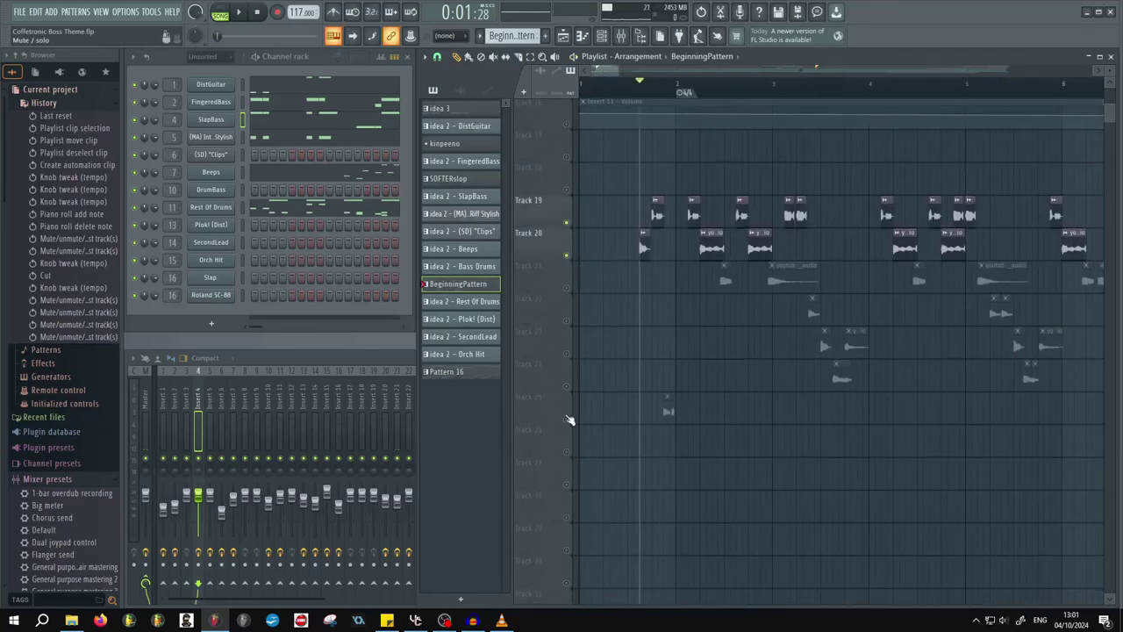
pyautogui.click(567, 420)
pyautogui.keyDown('ctrl'); pyautogui.scroll(3, 685, 253); pyautogui.keyUp('ctrl')
pyautogui.moveTo(609, 240); pyautogui.dragTo(724, 262)
pyautogui.press('space')
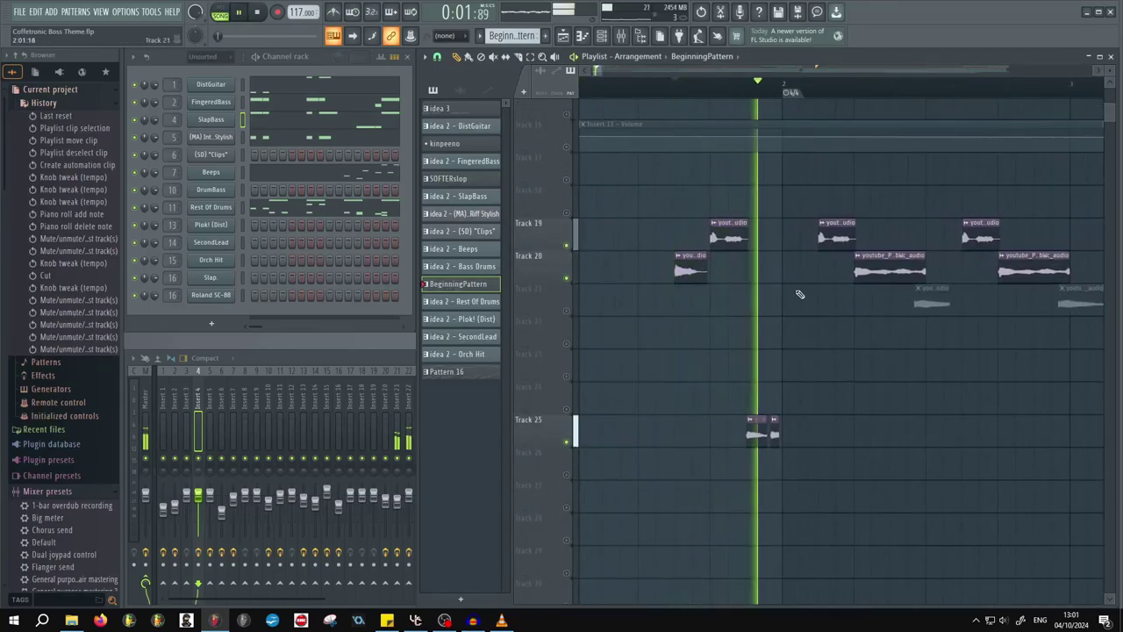
pyautogui.press('space')
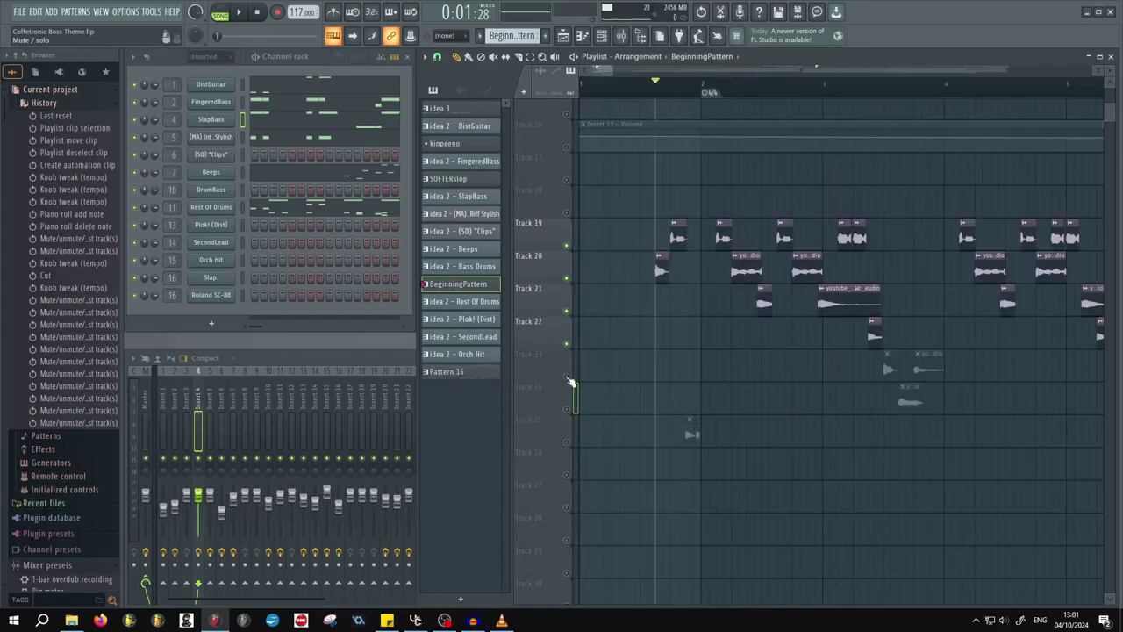
# - Unmute Tracks 23 and 24 and play the audio clips on Tracks 19 to 24
pyautogui.click(567, 377)
pyautogui.click(567, 409)
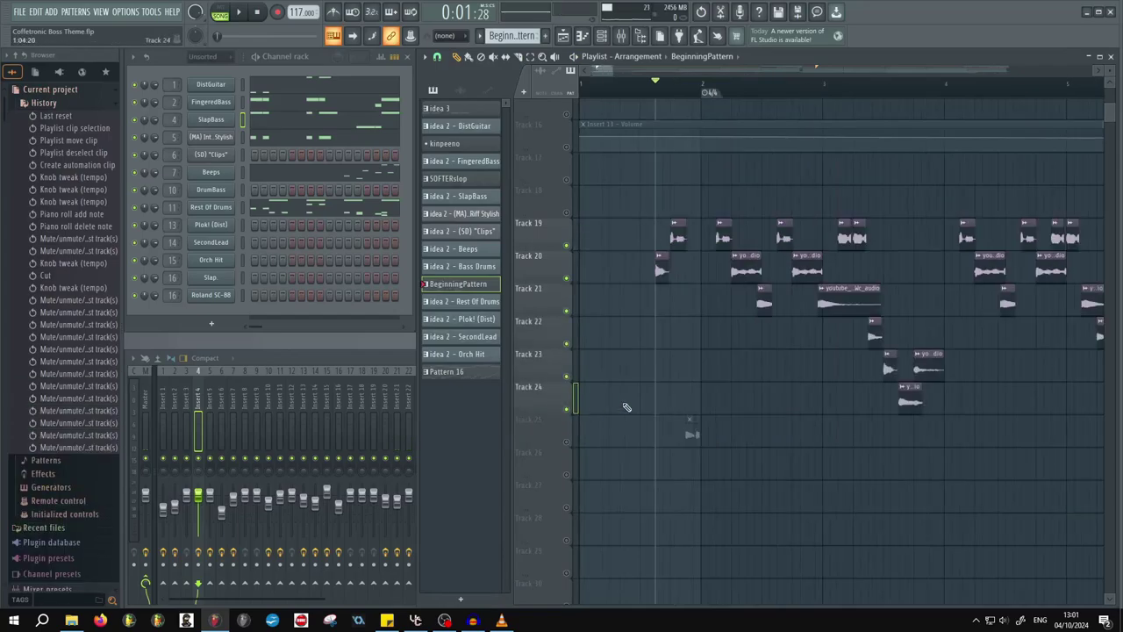
pyautogui.press('space')
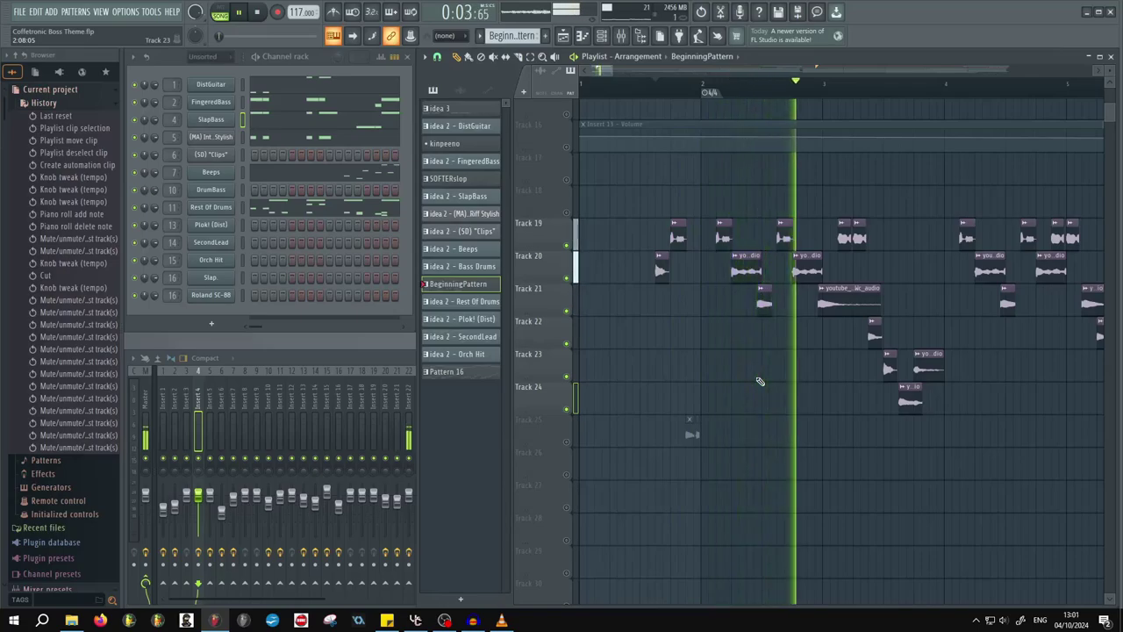
pyautogui.press('space')
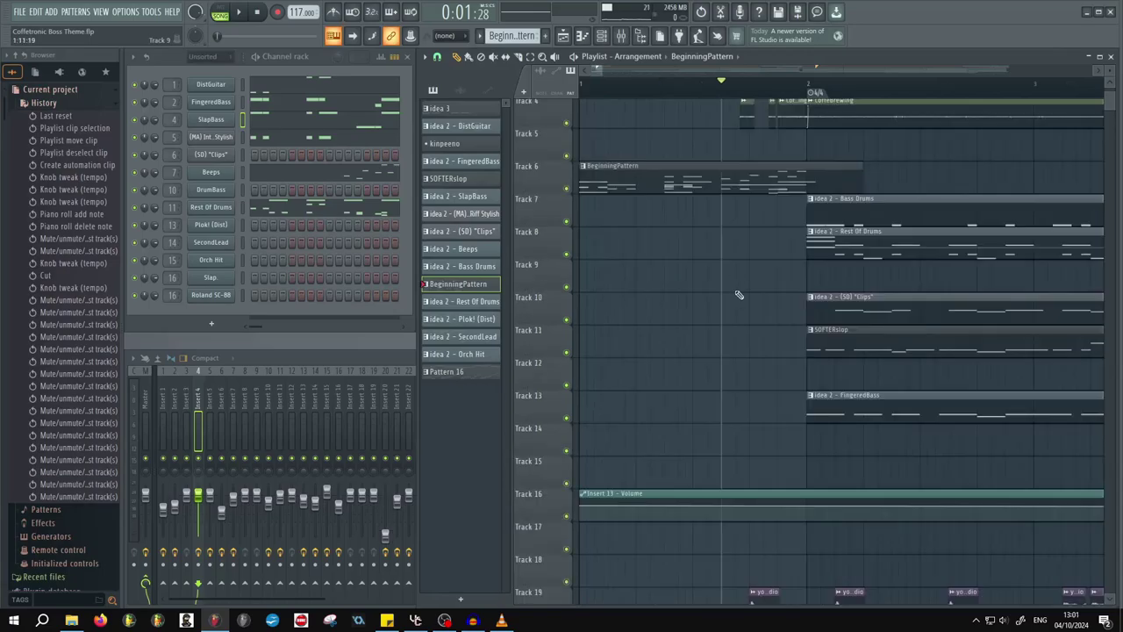
# - Solo Track 4 and play the long CoffeBrewing clip from just after bar 3
pyautogui.scroll(-3, 740, 293)
pyautogui.scroll(-5, 810, 223)
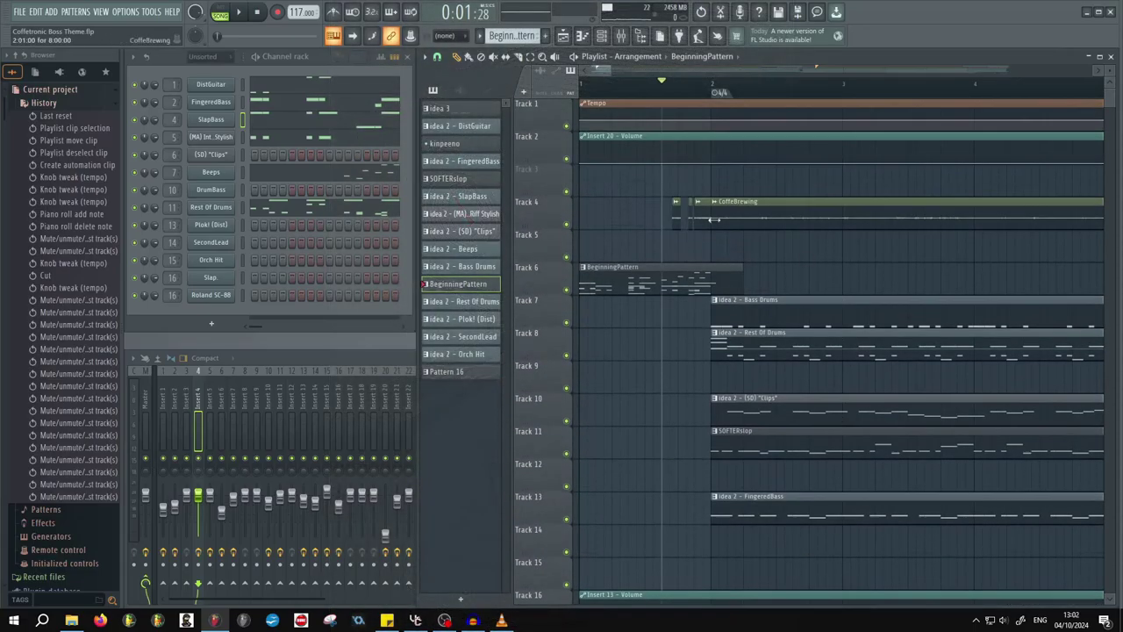
pyautogui.rightClick(566, 225)
pyautogui.click(881, 82)
pyautogui.press('space')
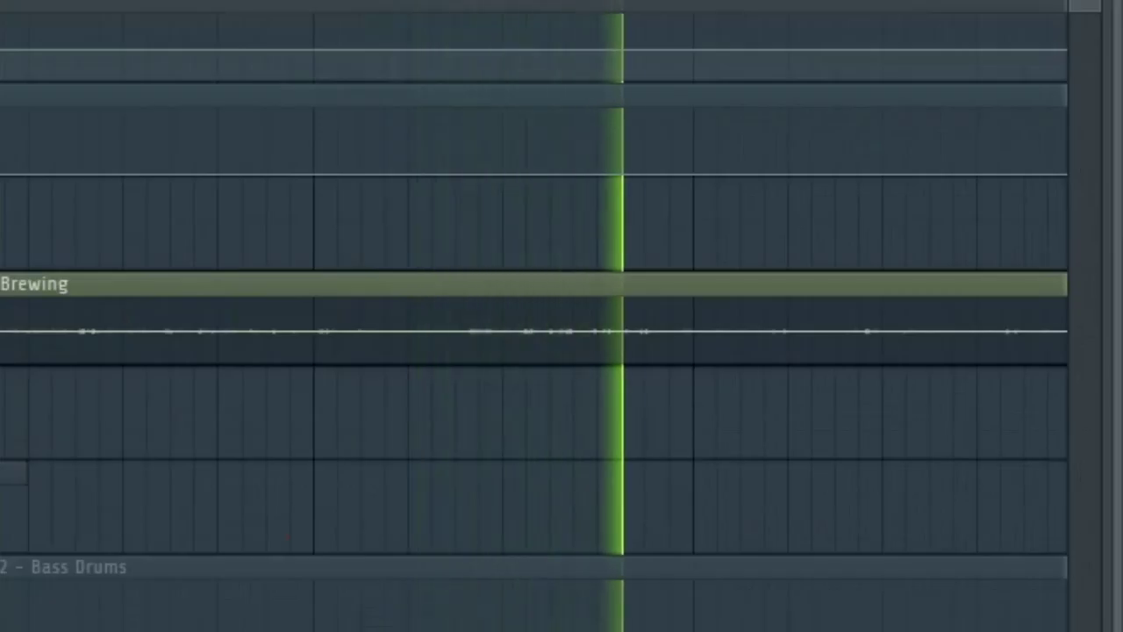
pyautogui.press('space')
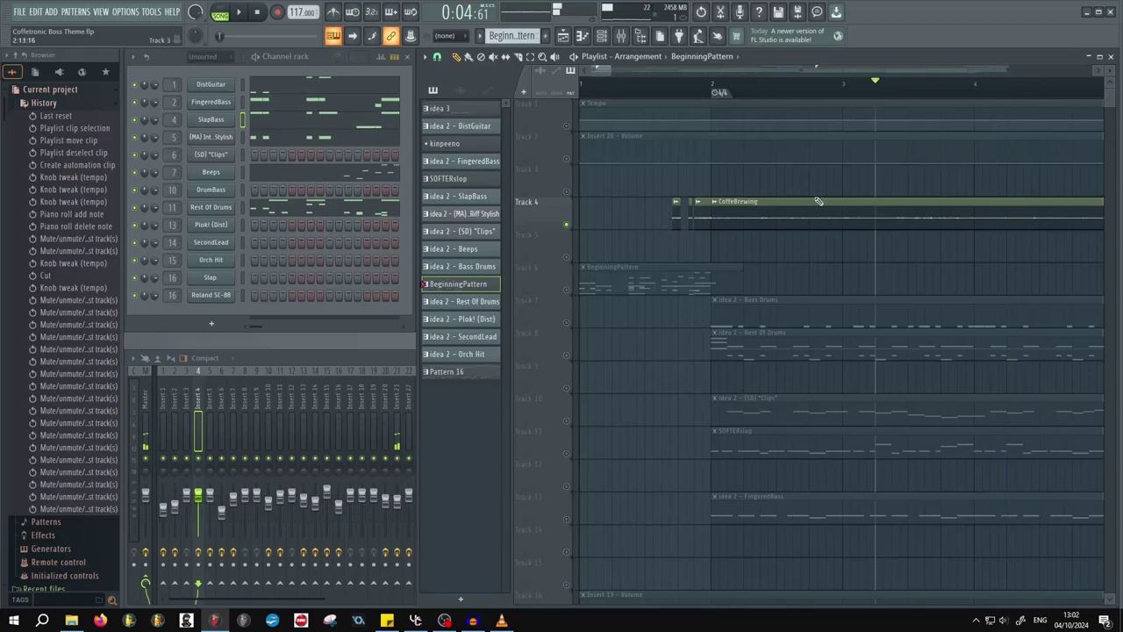
# - Examine the BeginningPattern clip's notes on Track 6 in the piano roll, then return to the playlist
pyautogui.scroll(-3, 776, 356)
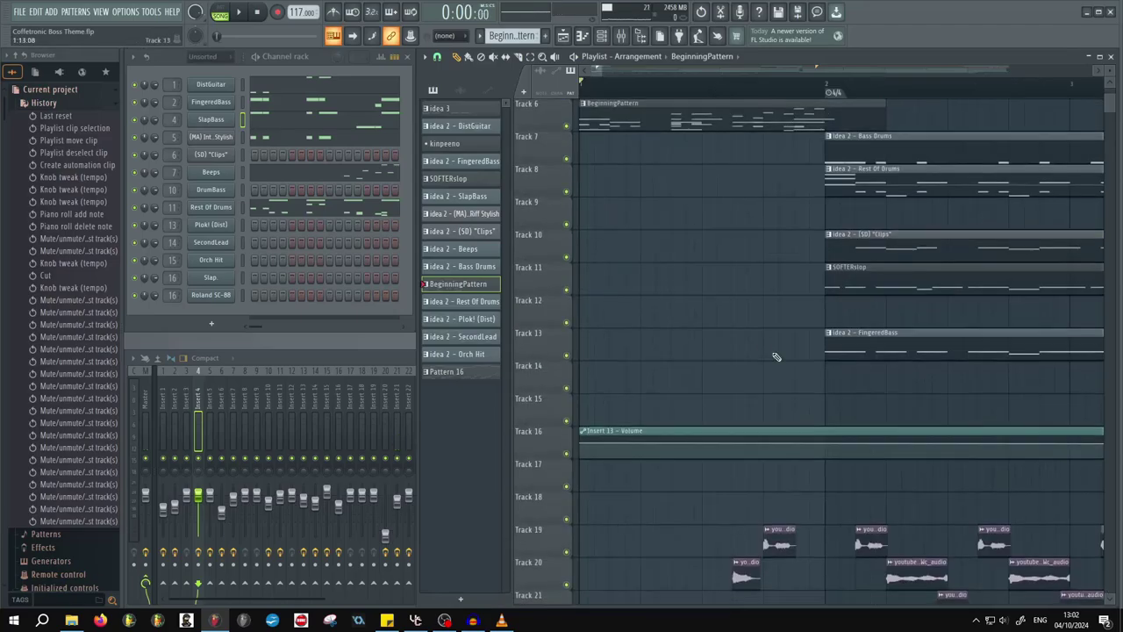
pyautogui.scroll(5, 781, 377)
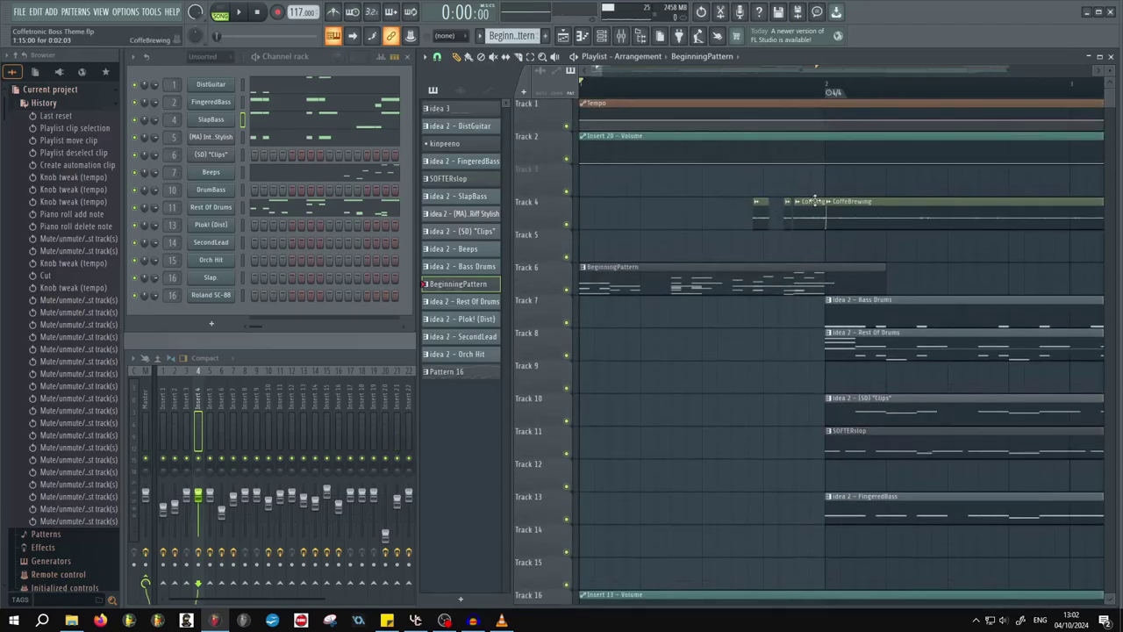
pyautogui.doubleClick(639, 275)
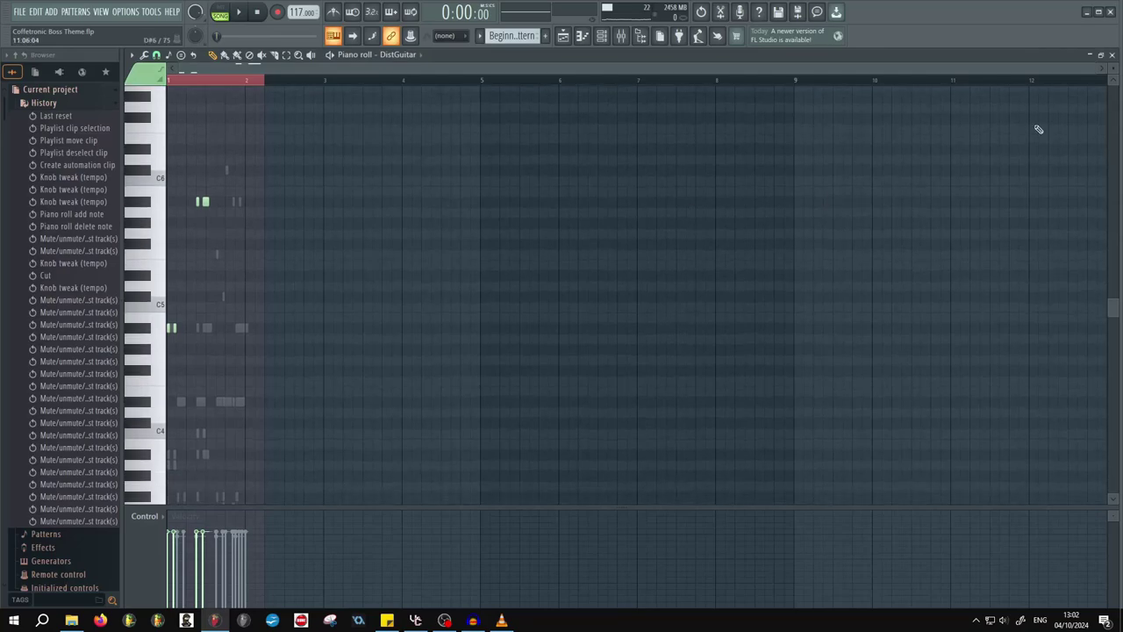
pyautogui.press('Escape')
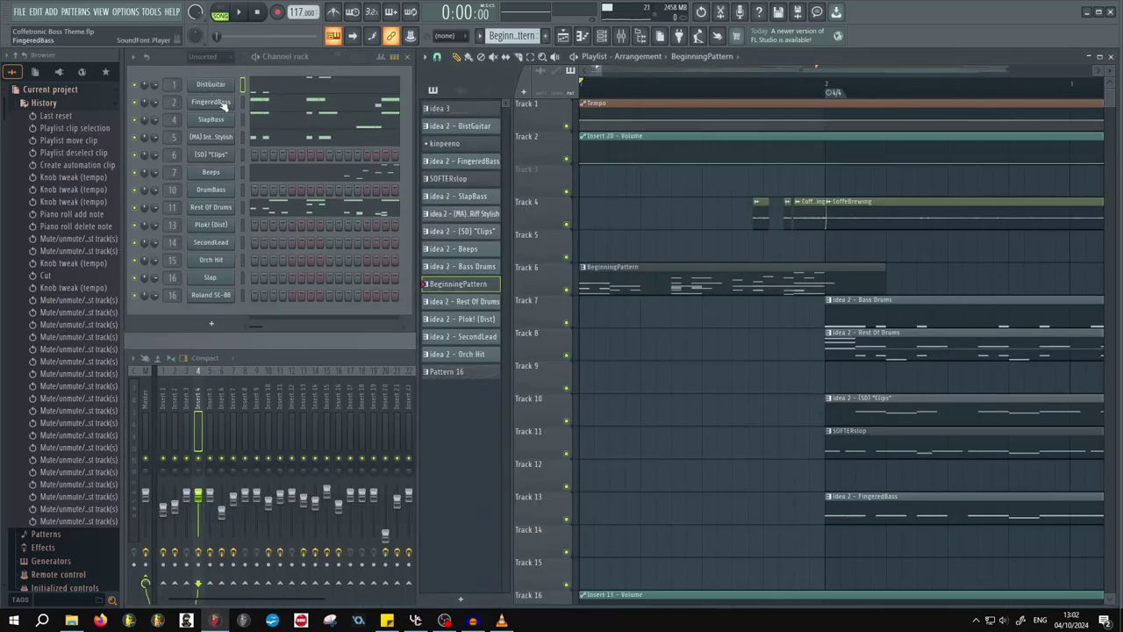
# - View the Beeps channel's notes in the piano roll, then play BeginningPattern from the start of the arrangement
pyautogui.rightClick(215, 175)
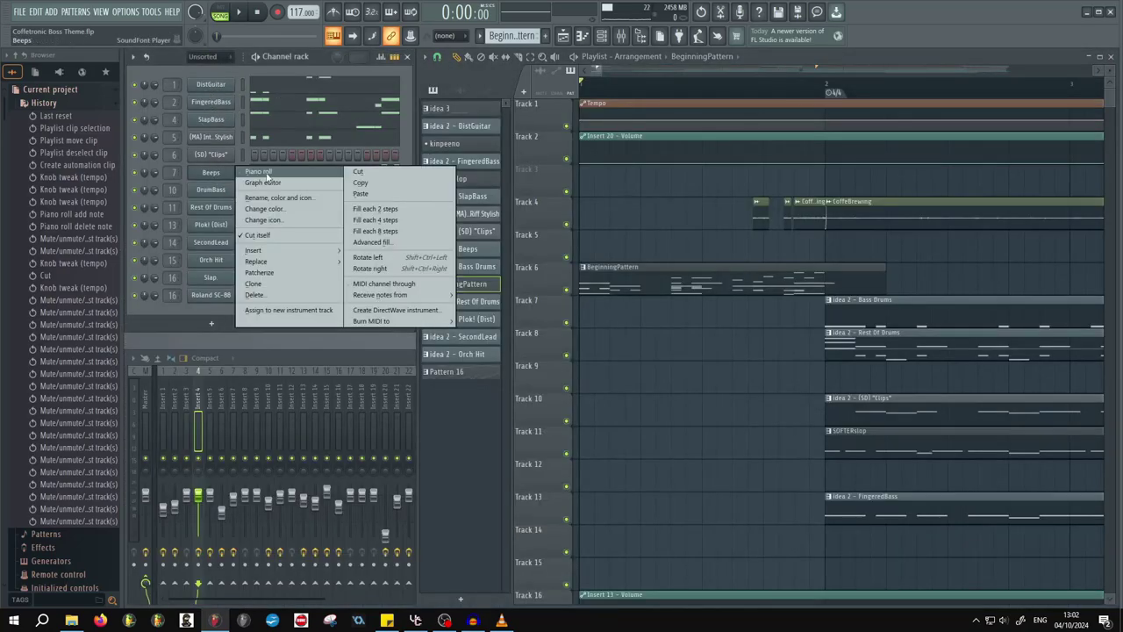
pyautogui.click(220, 171)
pyautogui.moveTo(484, 69); pyautogui.dragTo(714, 131)
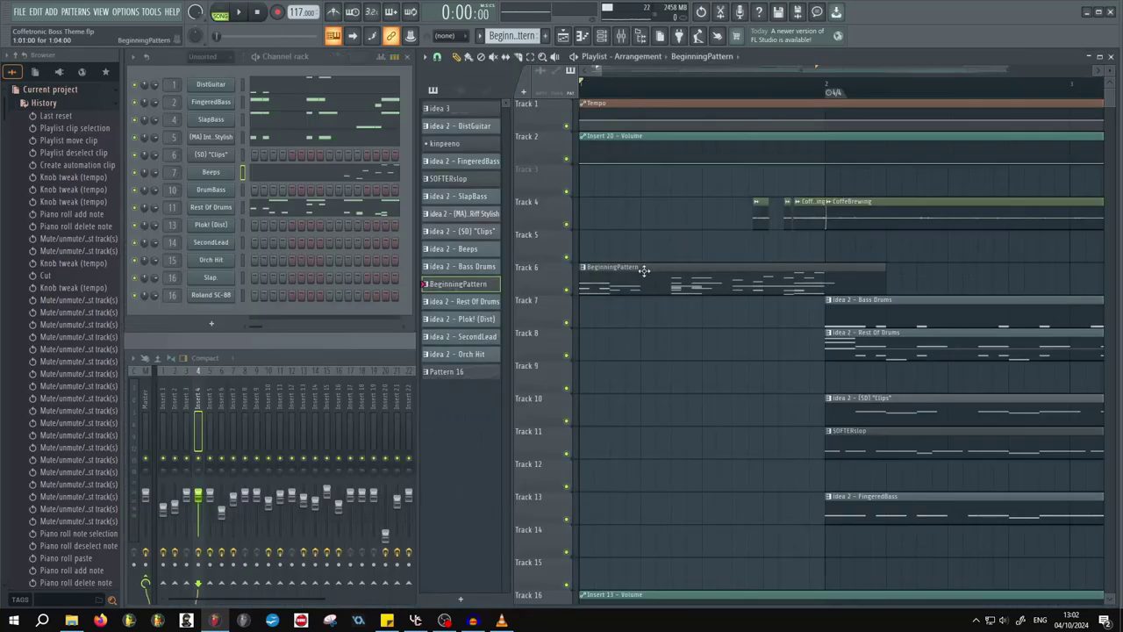
pyautogui.press('space')
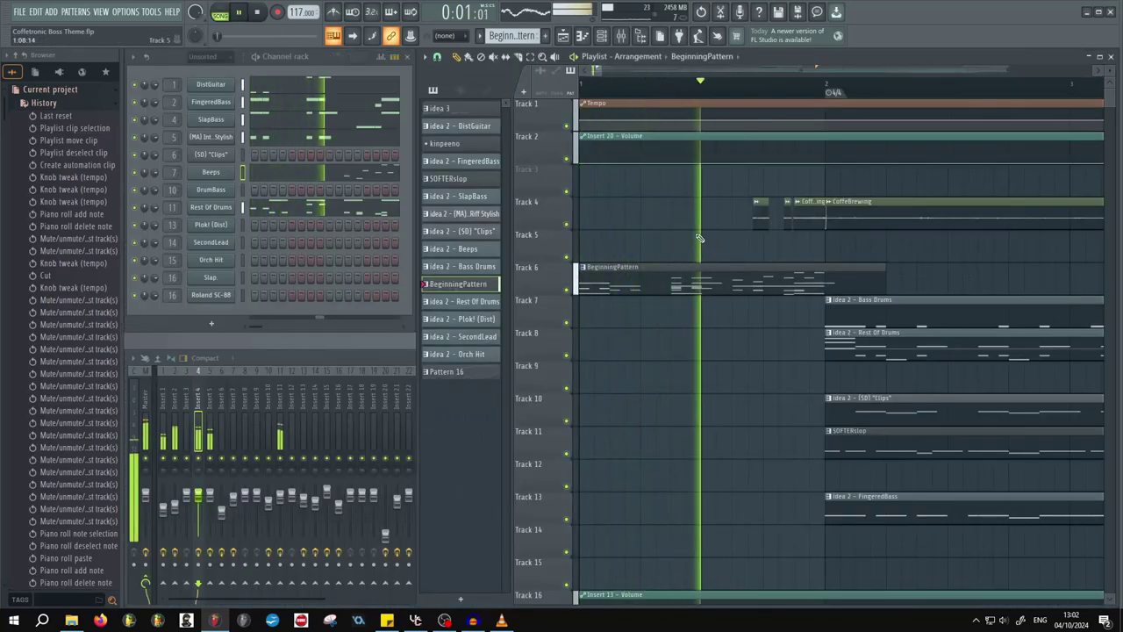
pyautogui.press('space')
# - In the DistGuitar piano roll, select the two A#5 notes and transpose them down an octave to A#4
pyautogui.rightClick(237, 83)
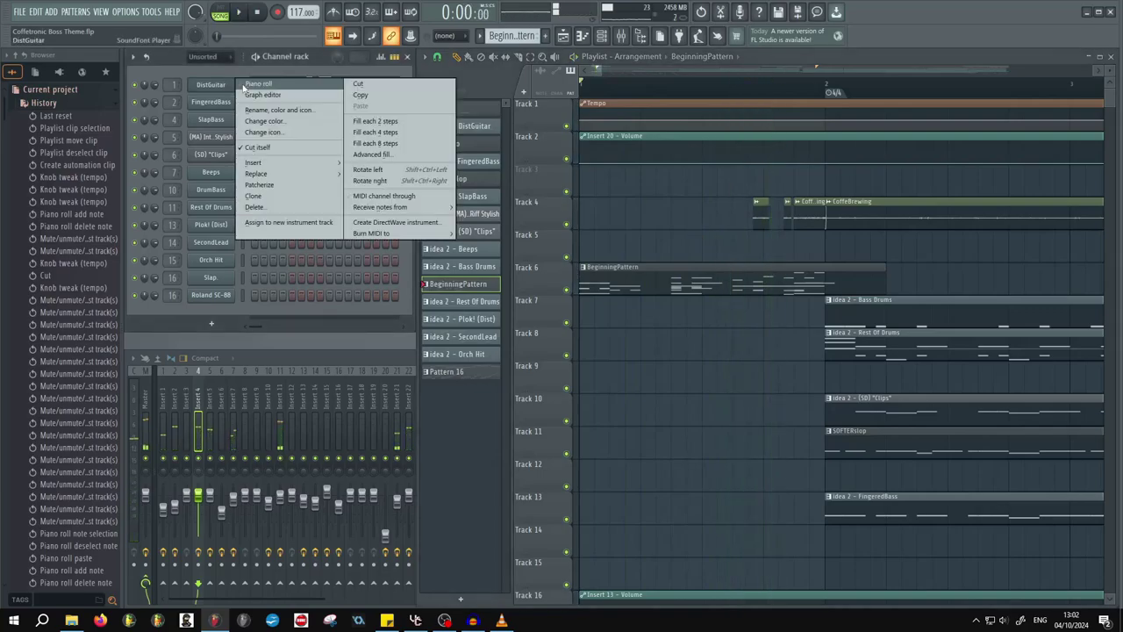
pyautogui.click(259, 85)
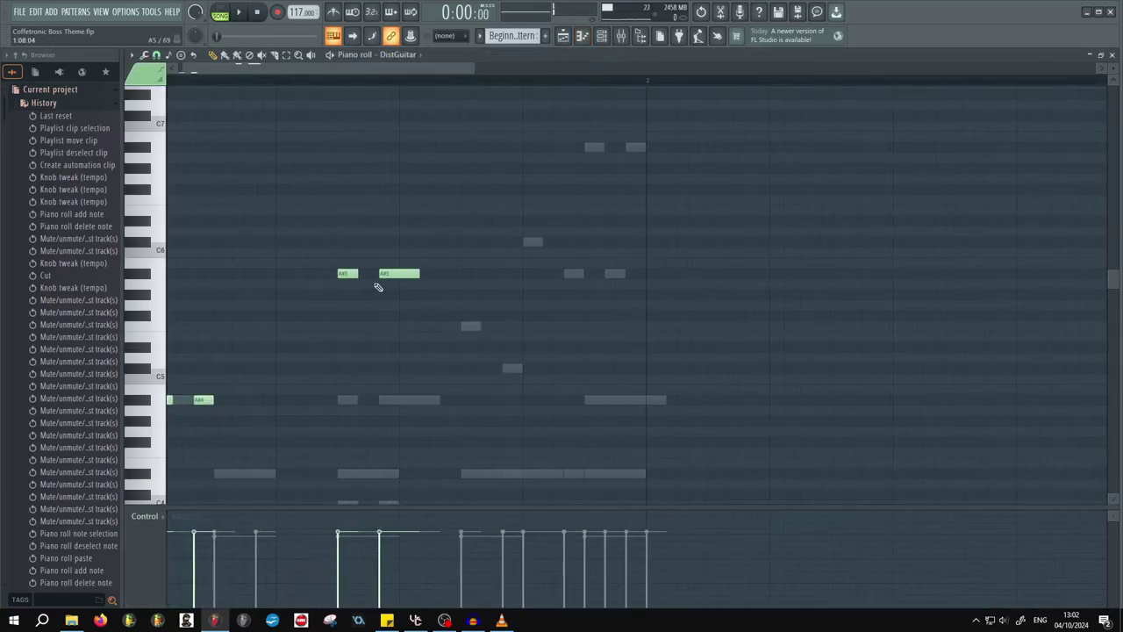
pyautogui.moveTo(350, 244); pyautogui.dragTo(379, 191)
pyautogui.click(287, 56)
pyautogui.moveTo(320, 161); pyautogui.dragTo(581, 325)
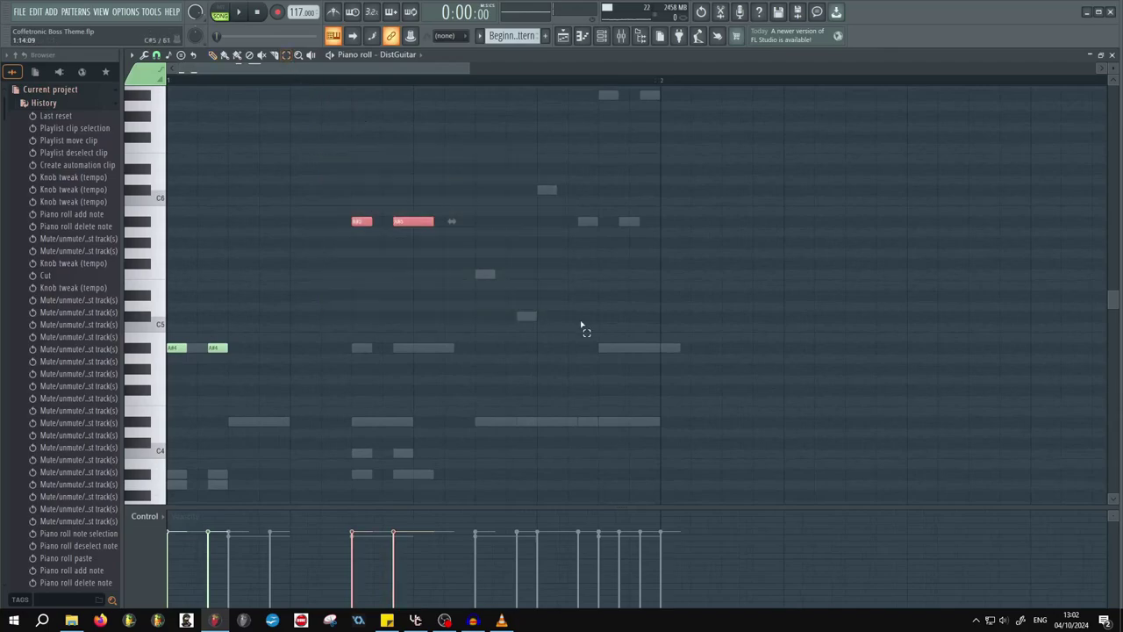
pyautogui.hotkey('ctrl', 'Up')
pyautogui.hotkey('ctrl', 'Down')
pyautogui.hotkey('ctrl', 'Down')
# - Play the lowered DistGuitar notes, then raise them an octave to A#5 and play the pattern for comparison
pyautogui.press('space')
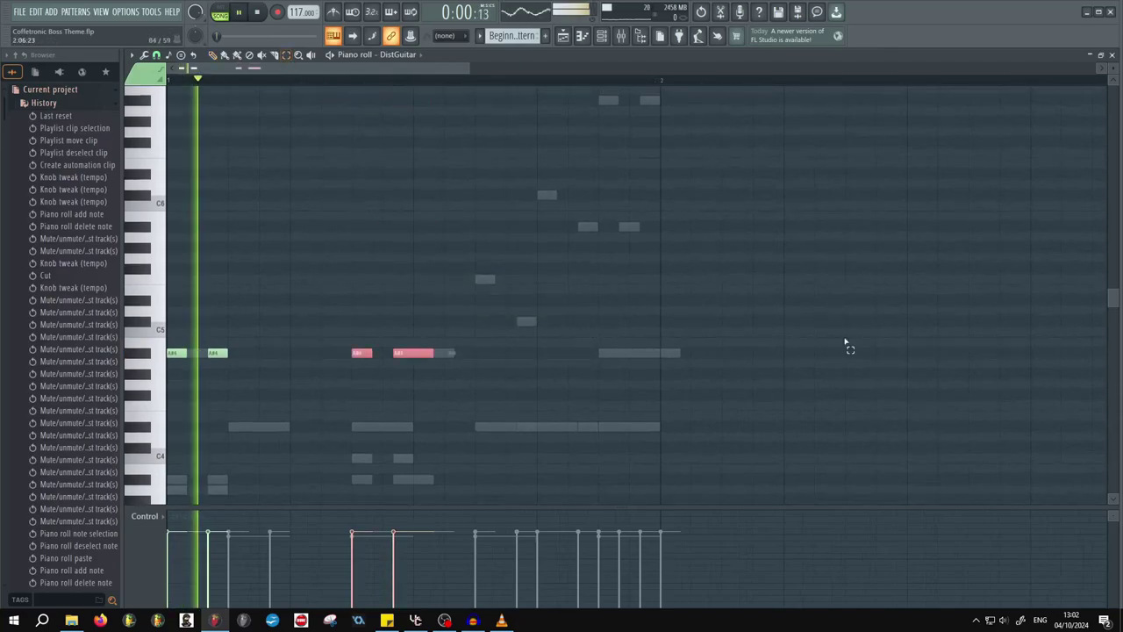
pyautogui.press('space')
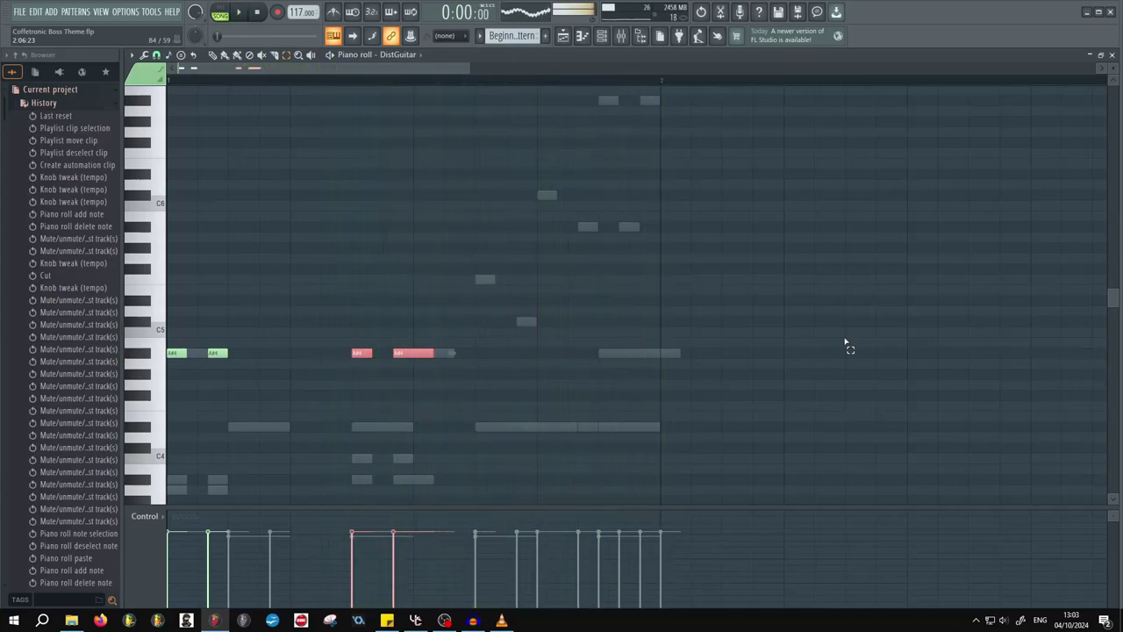
pyautogui.hotkey('ctrl', 'Up')
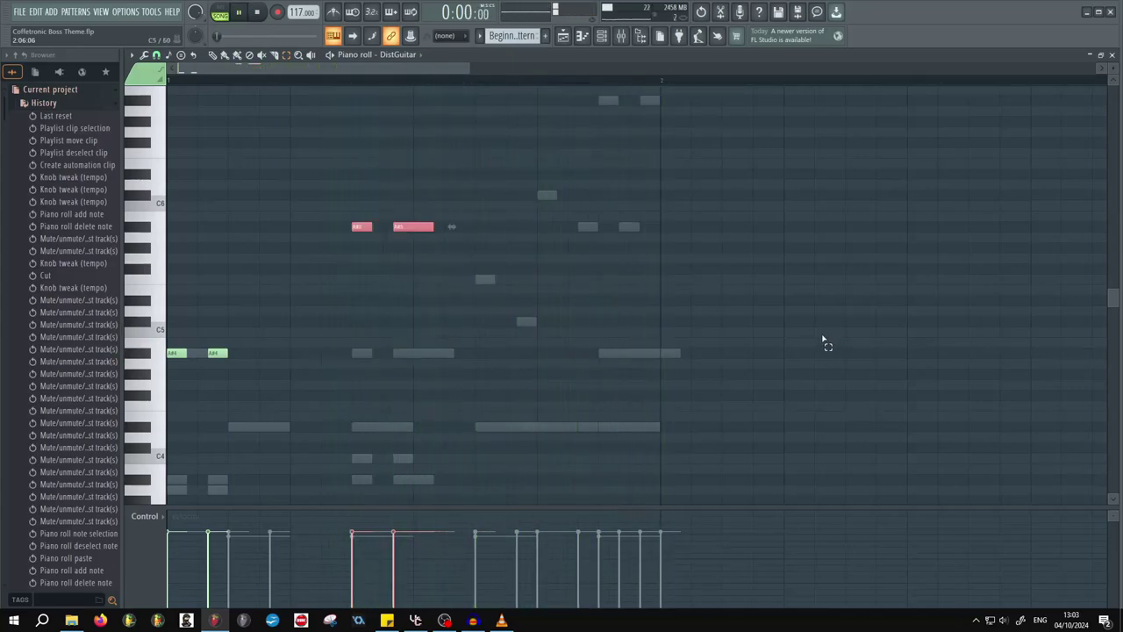
pyautogui.press('space')
# - Play the Bass Drums and Rest Of Drums patterns on Tracks 7 and 8 together with CoffeBrewing on Track 4
pyautogui.scroll(3, 371, 293)
pyautogui.scroll(1, 399, 290)
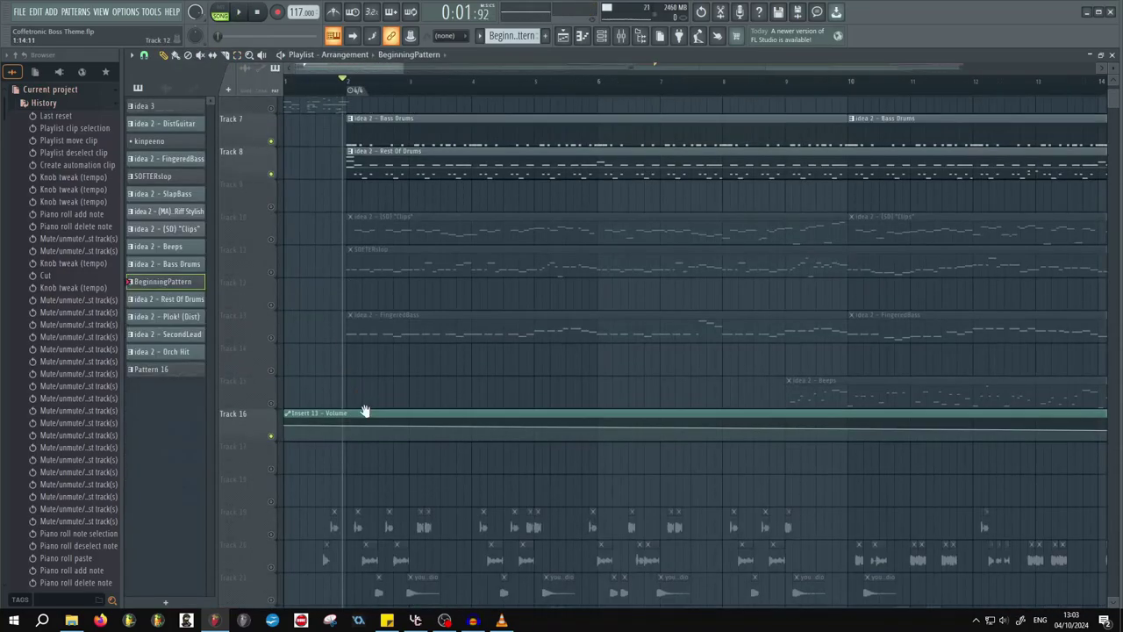
pyautogui.scroll(5, 365, 413)
pyautogui.keyDown('ctrl'); pyautogui.scroll(3, 333, 289); pyautogui.keyUp('ctrl')
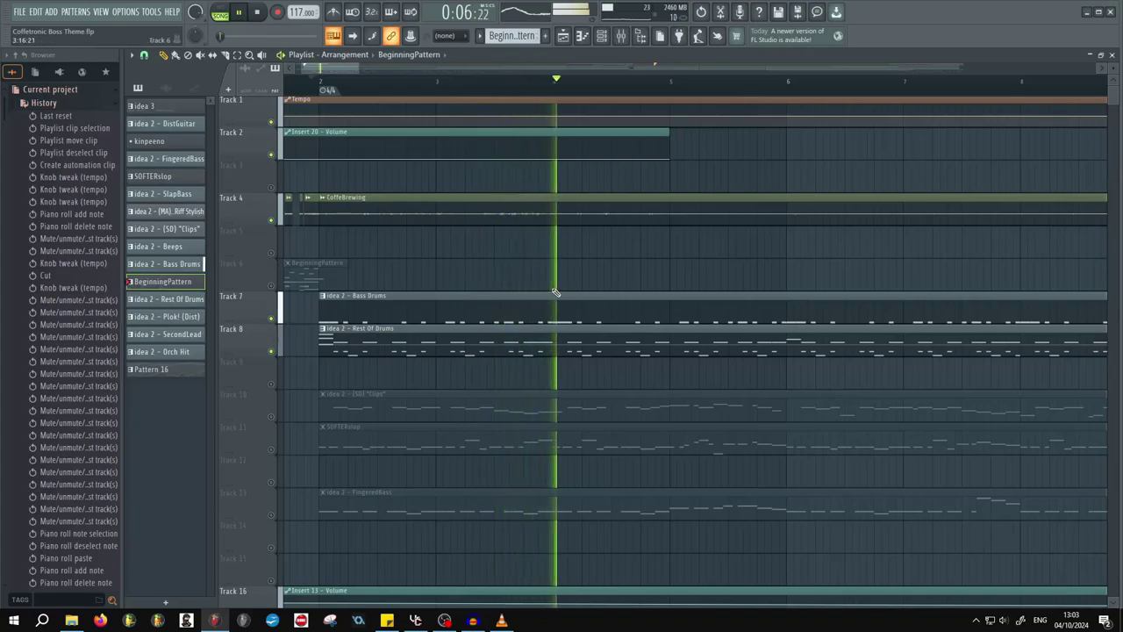
pyautogui.press('space')
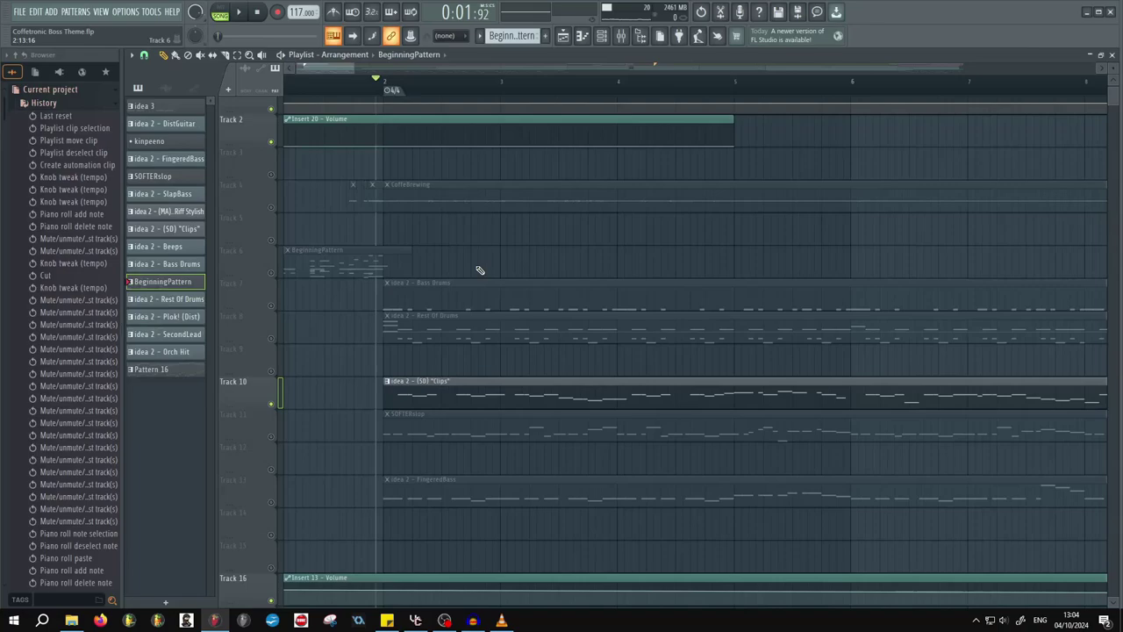
# - Play the (SD) "Clips" pattern on Track 10, then switch to Track 11 and play SOFTERslop on its own
pyautogui.press('space')
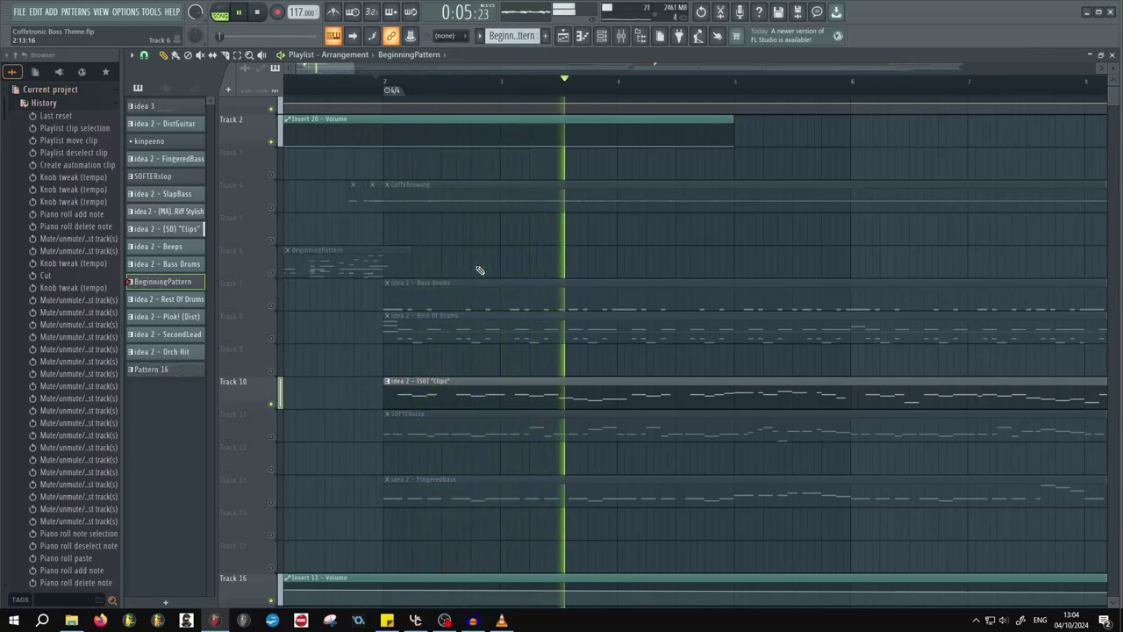
pyautogui.press('space')
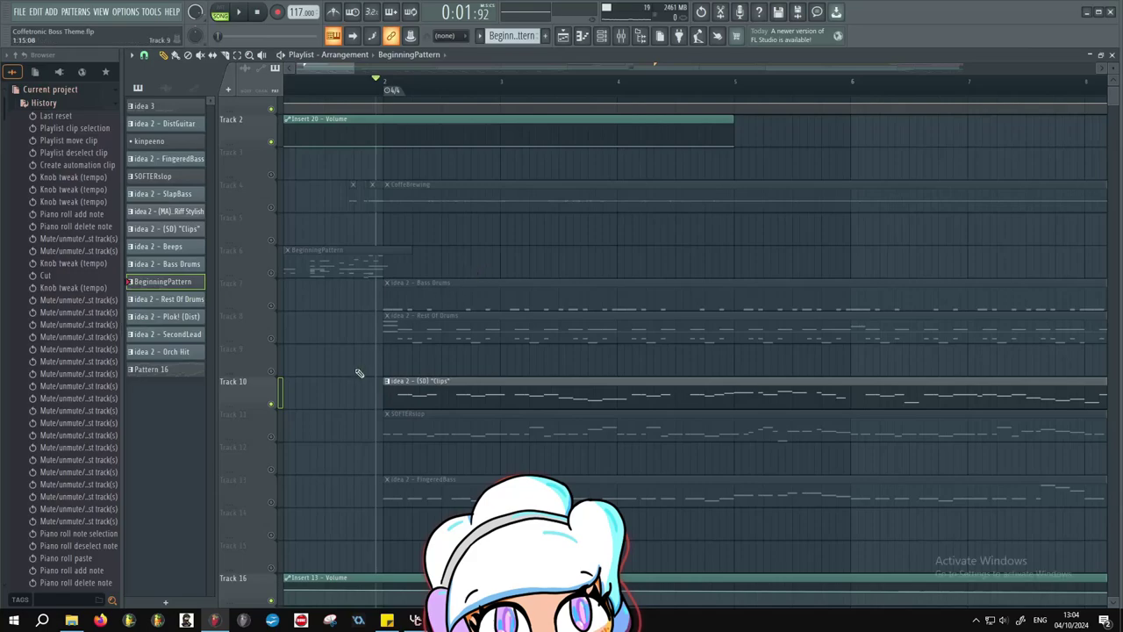
pyautogui.click(272, 436)
pyautogui.click(271, 403)
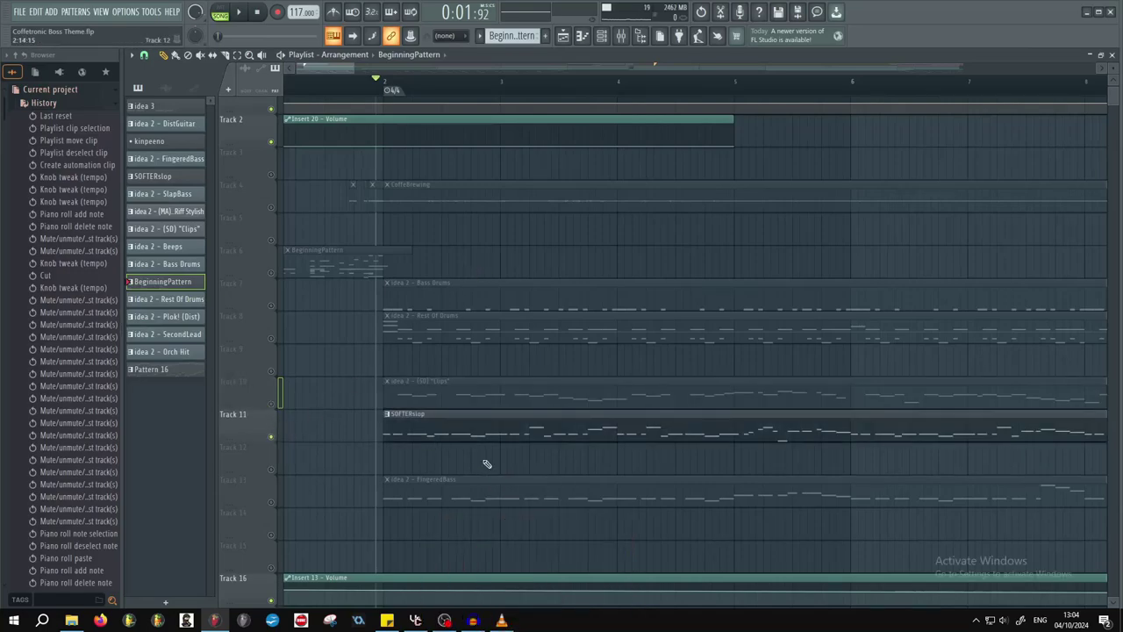
pyautogui.press('space')
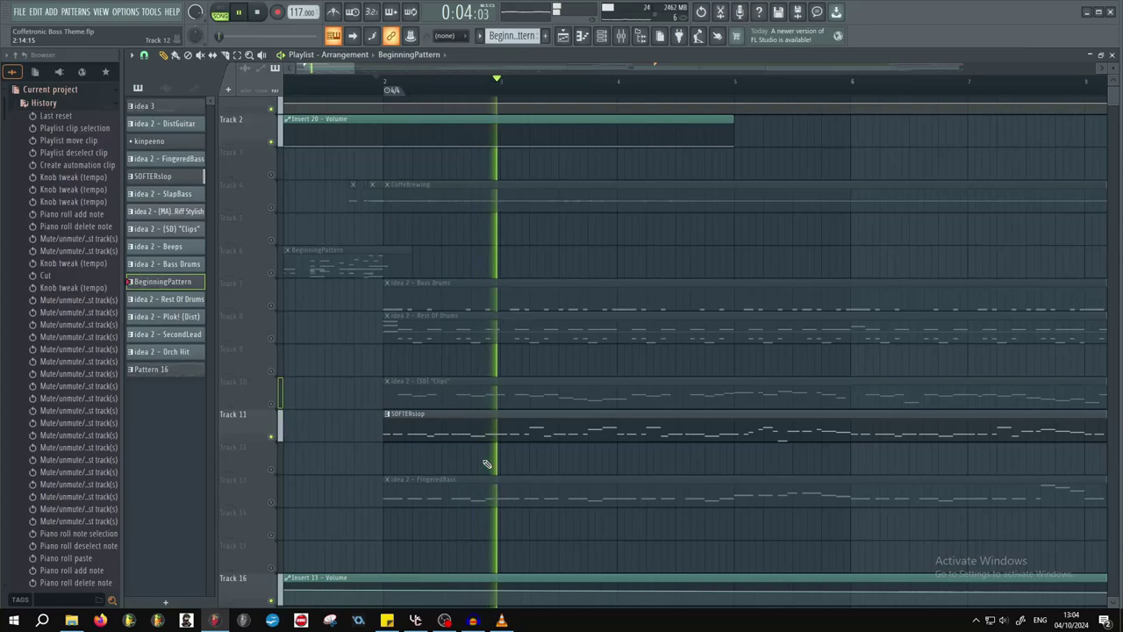
pyautogui.press('space')
# - Mute Track 11, unmute Track 13, and play the FingeredBass pattern from just before bar 2
pyautogui.click(271, 436)
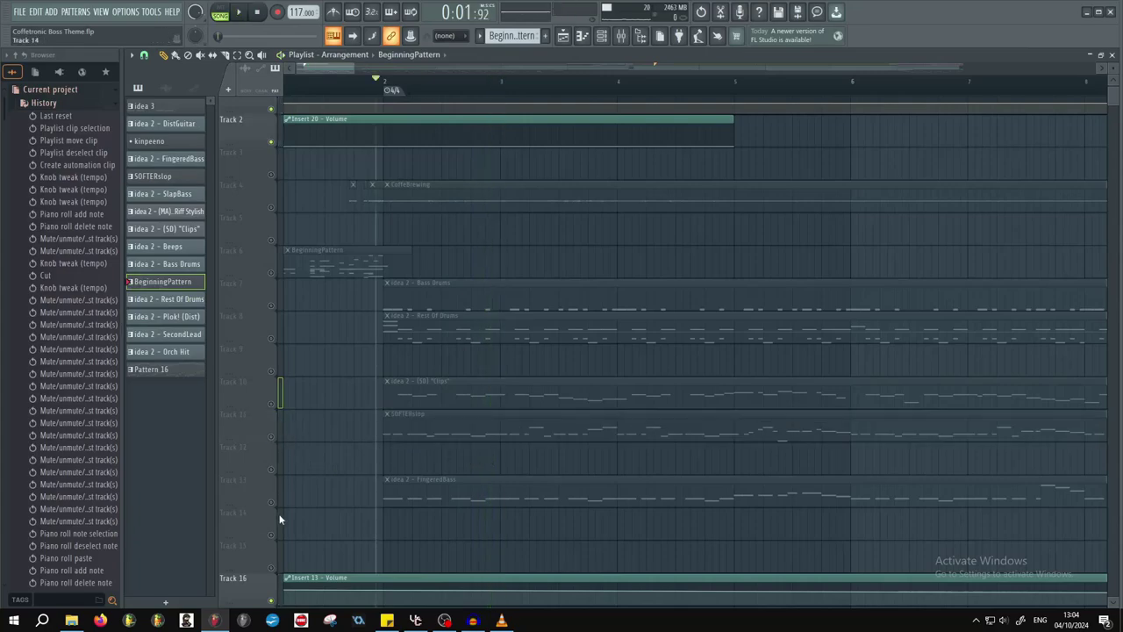
pyautogui.click(271, 502)
pyautogui.press('space')
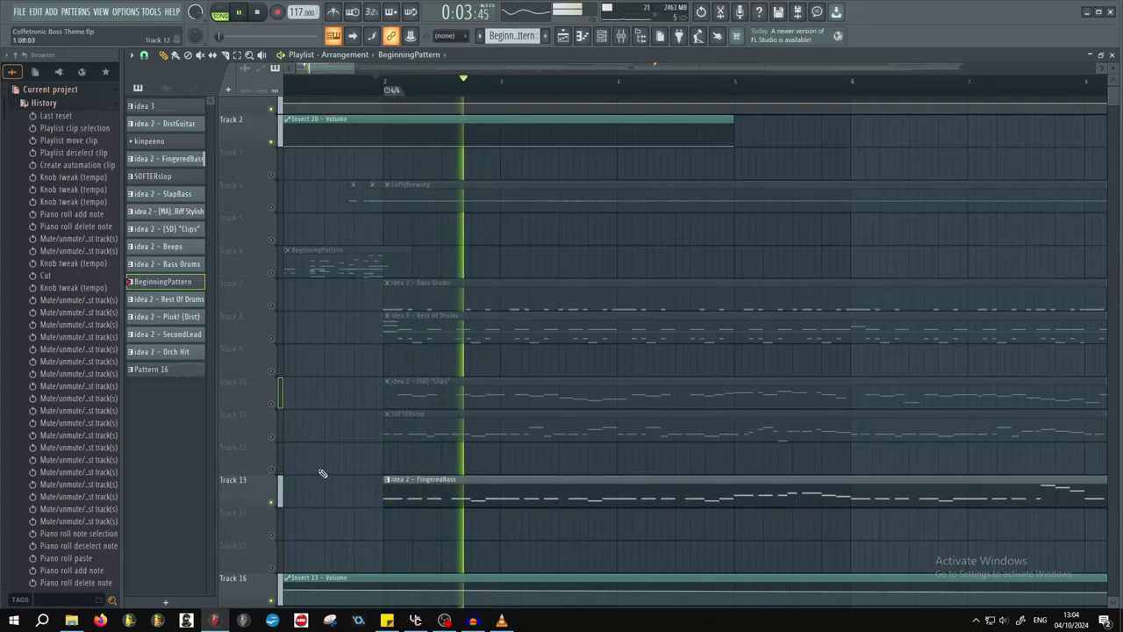
pyautogui.press('space')
# - Reactivate the drum, melody and CoffeBrewing tracks and play them together with FingeredBass, leaving the audio clips on Tracks 19 to 25 muted
pyautogui.click(272, 504)
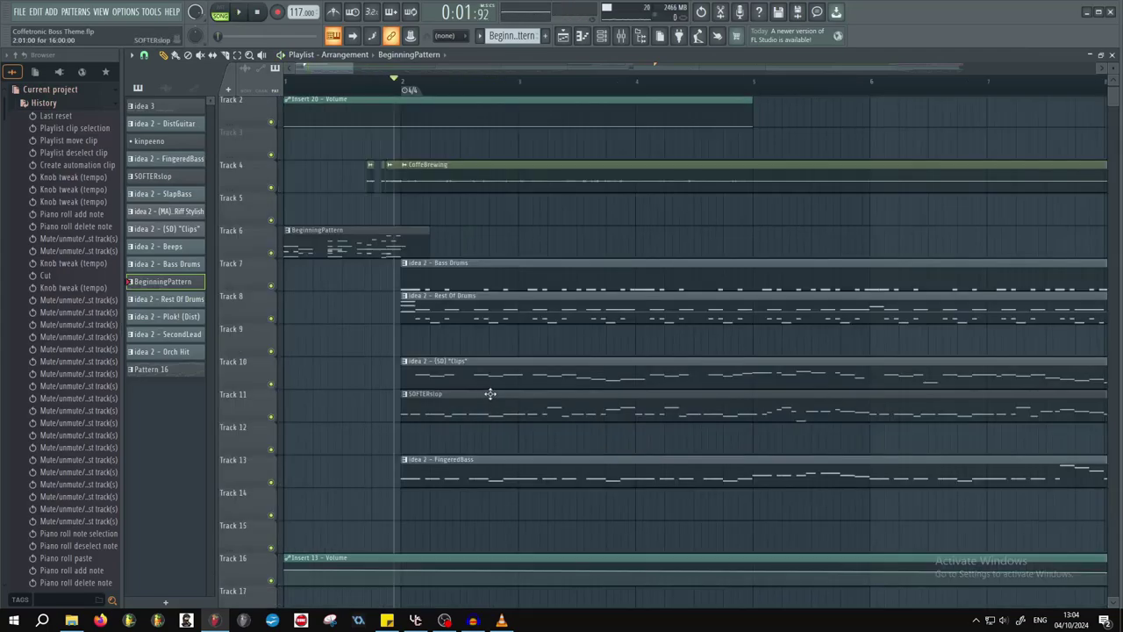
pyautogui.press('space')
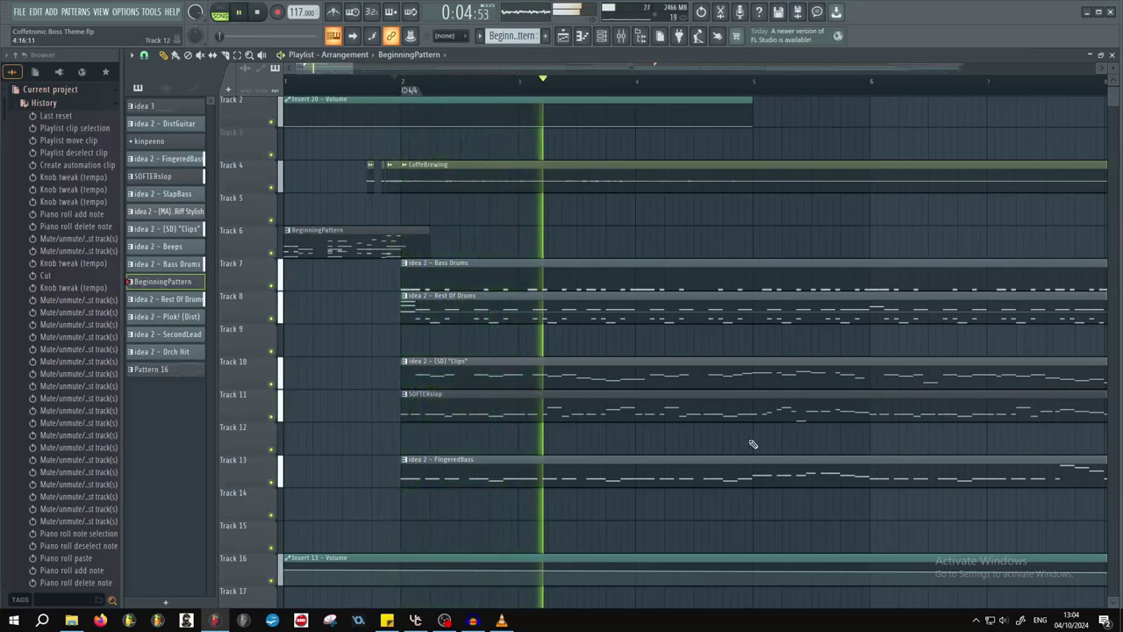
pyautogui.press('space')
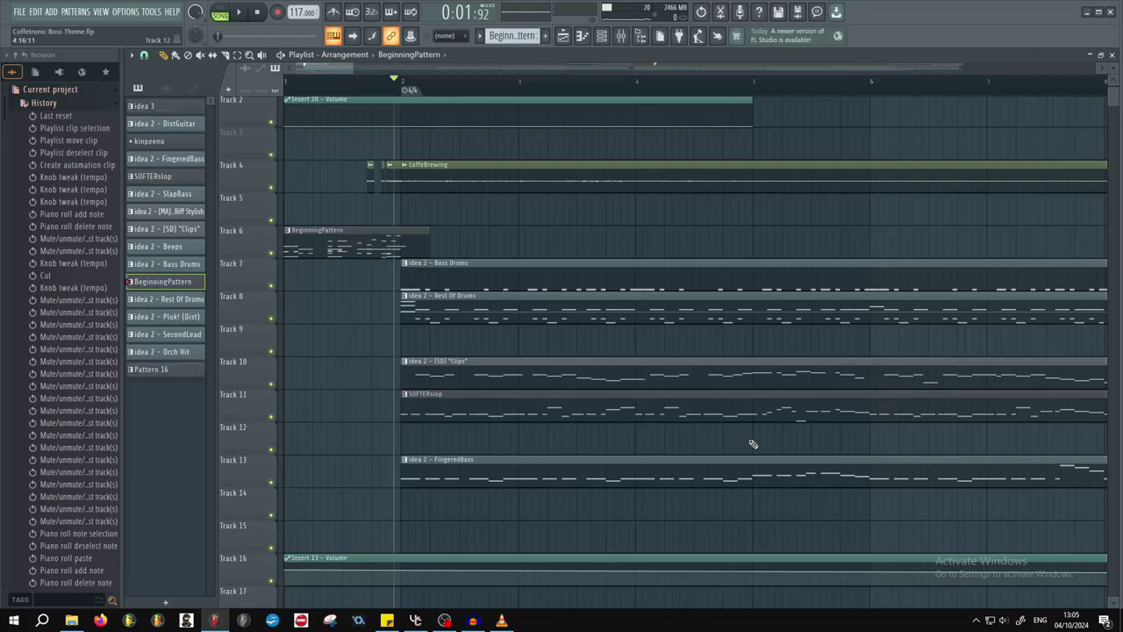
# - Unmute the audio clips on Tracks 19 to 25 and play them together with the instrument patterns
pyautogui.scroll(-4, 748, 442)
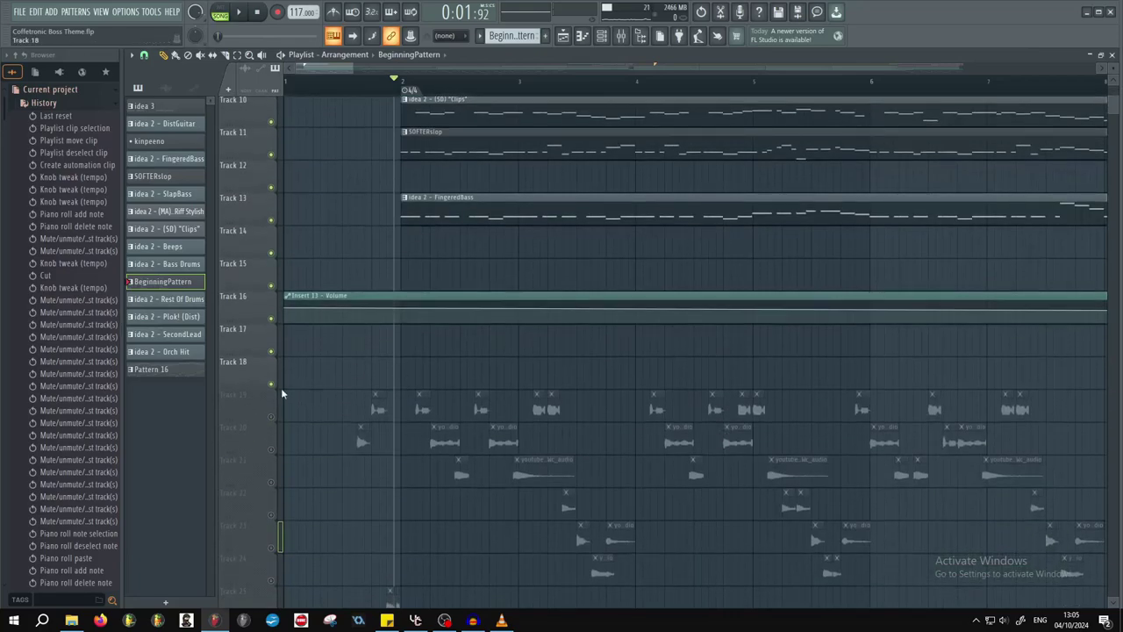
pyautogui.press('space')
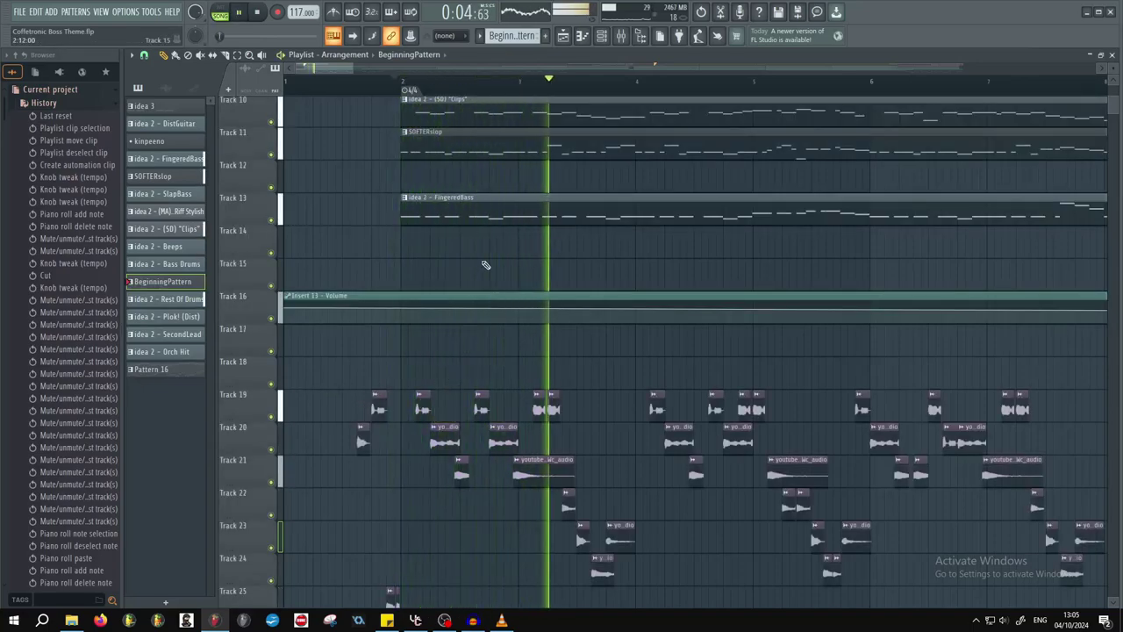
pyautogui.press('space')
# - Isolate Tracks 10 and 11 and play the (SD) "Clips" and SOFTERslop patterns together
pyautogui.scroll(3, 521, 386)
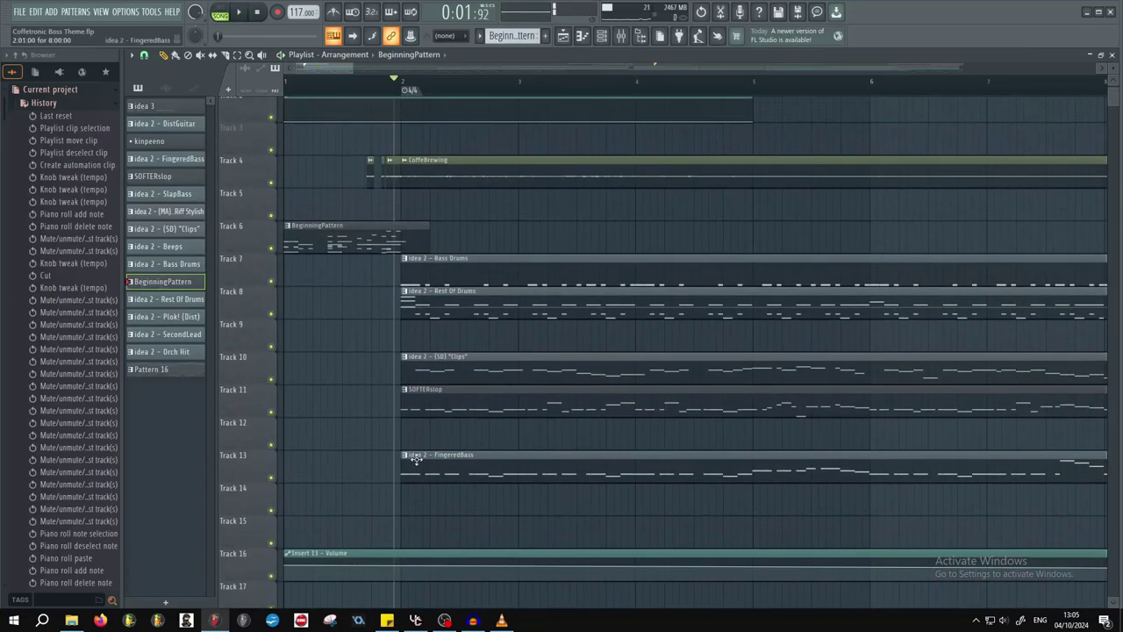
pyautogui.scroll(-3, 418, 441)
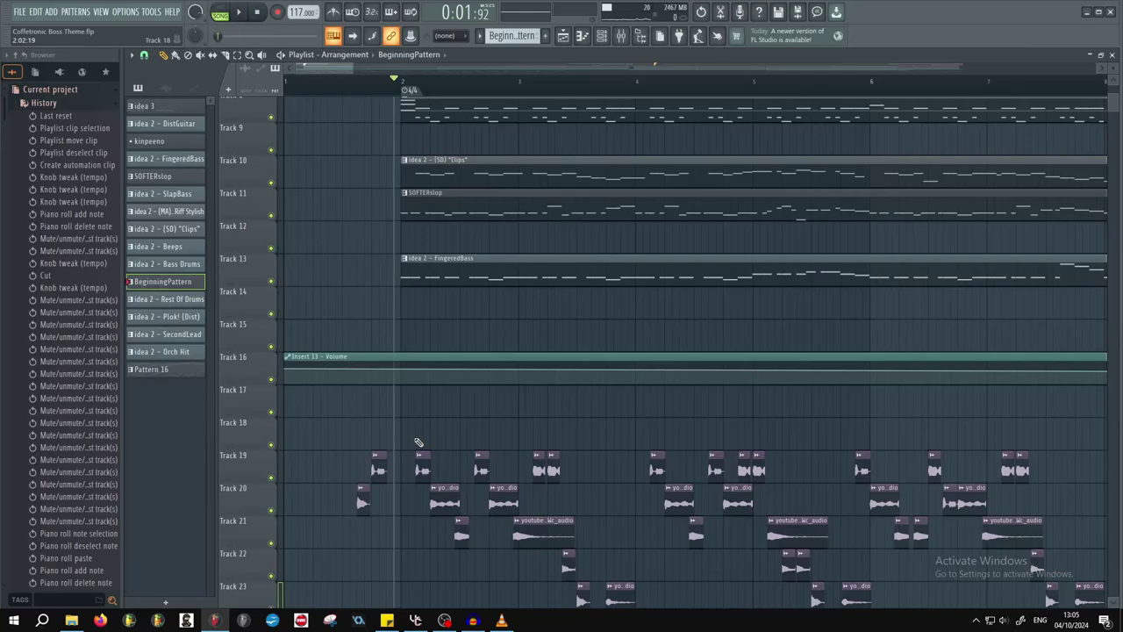
pyautogui.scroll(2, 418, 442)
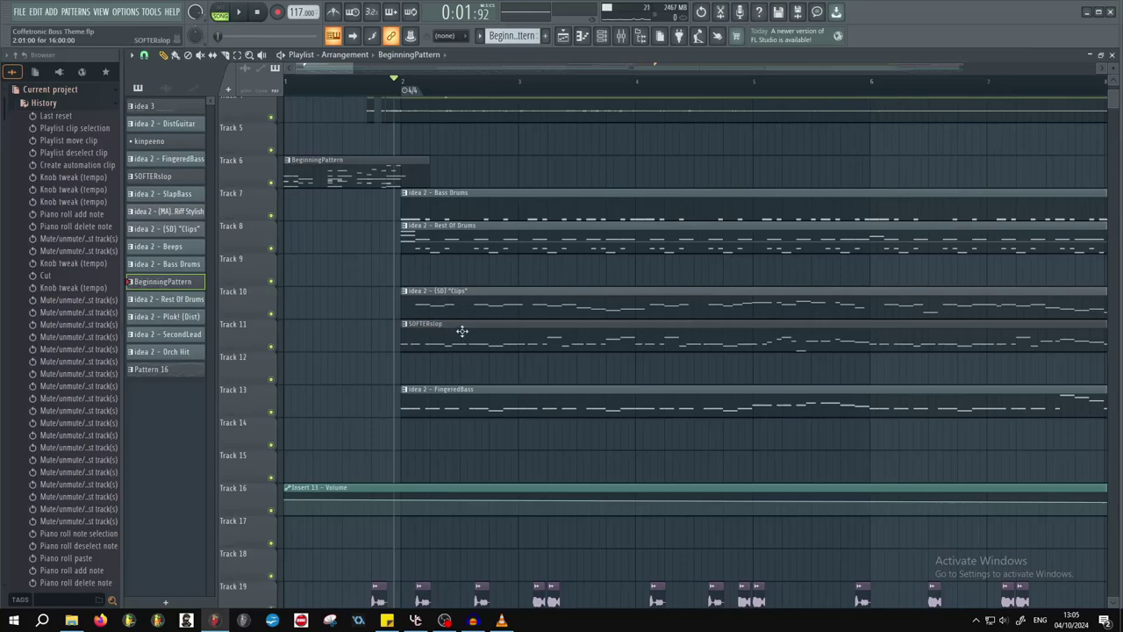
pyautogui.press('space')
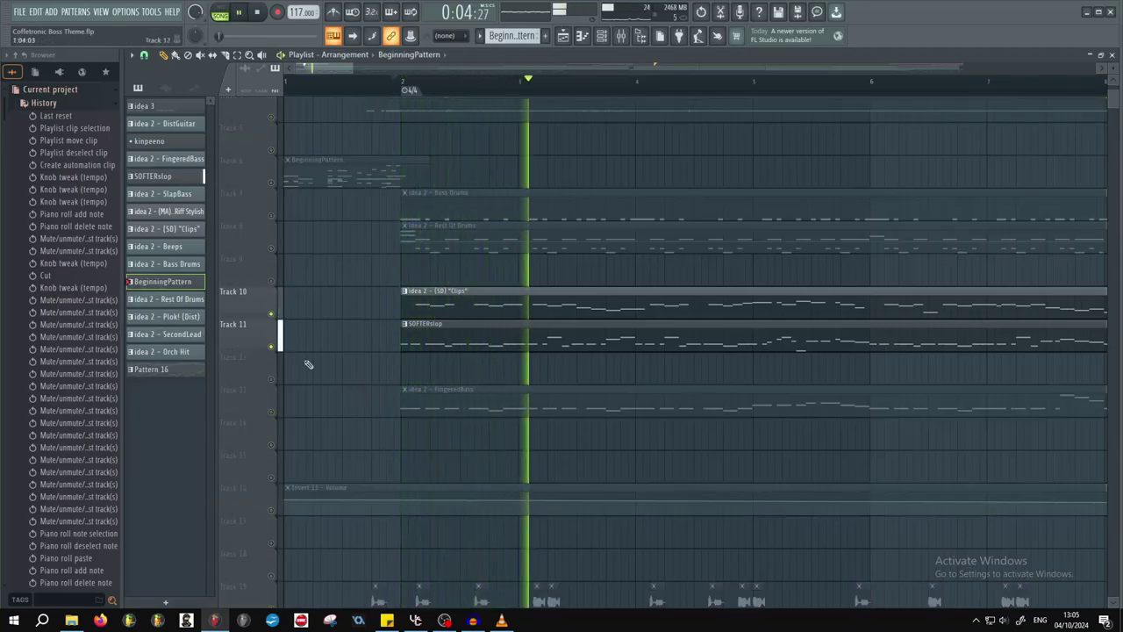
pyautogui.press('space')
# - Reactivate the muted tracks and play the full arrangement, then replay it from bar 2
pyautogui.scroll(-4, 471, 394)
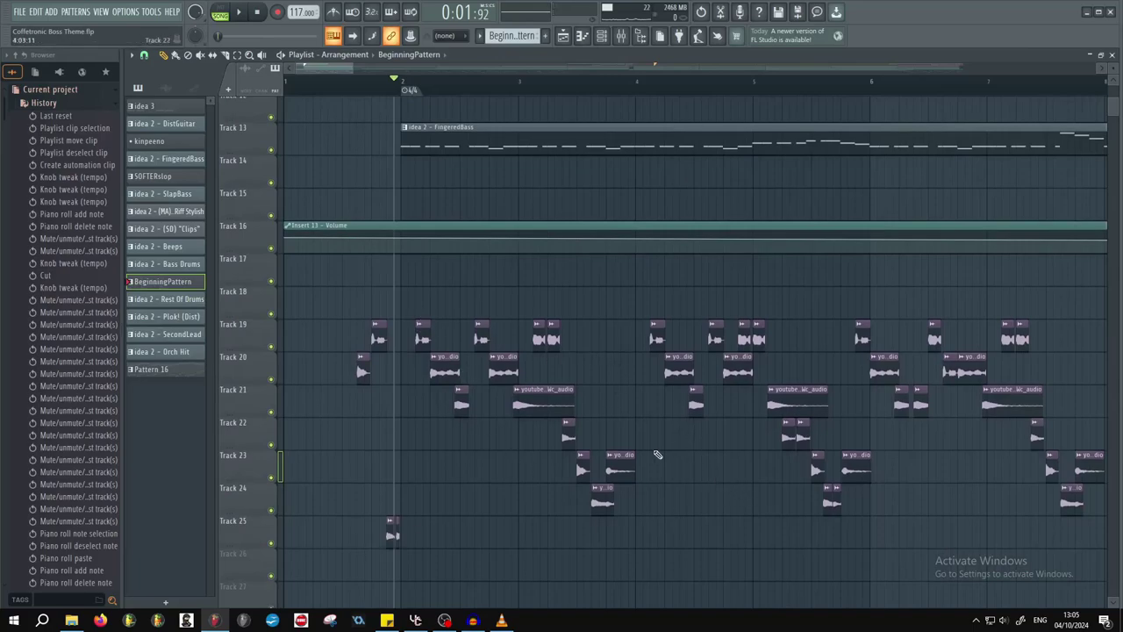
pyautogui.press('space')
pyautogui.press('space')
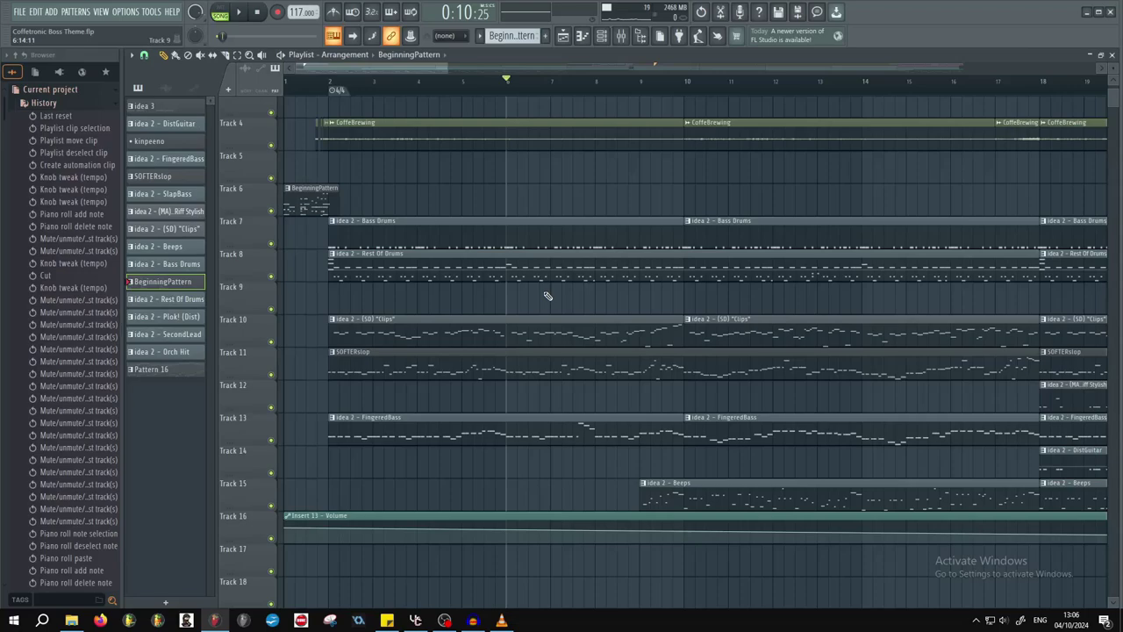
pyautogui.press('space')
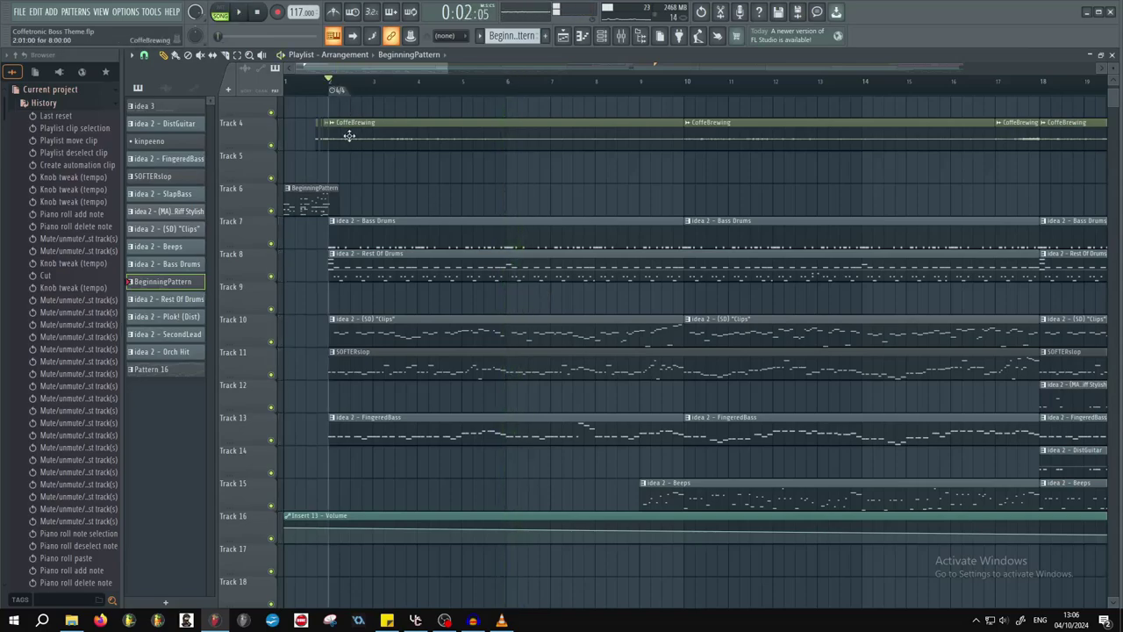
pyautogui.press('space')
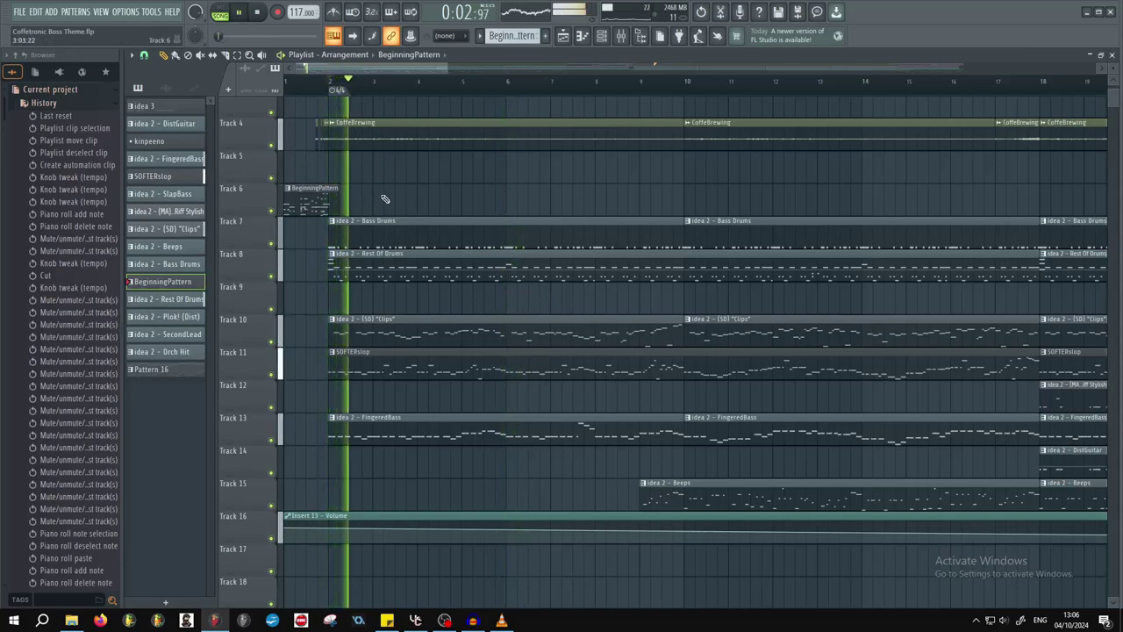
# - Play the full arrangement from bar 4 and again from bar 6
pyautogui.press('space')
pyautogui.click(423, 94)
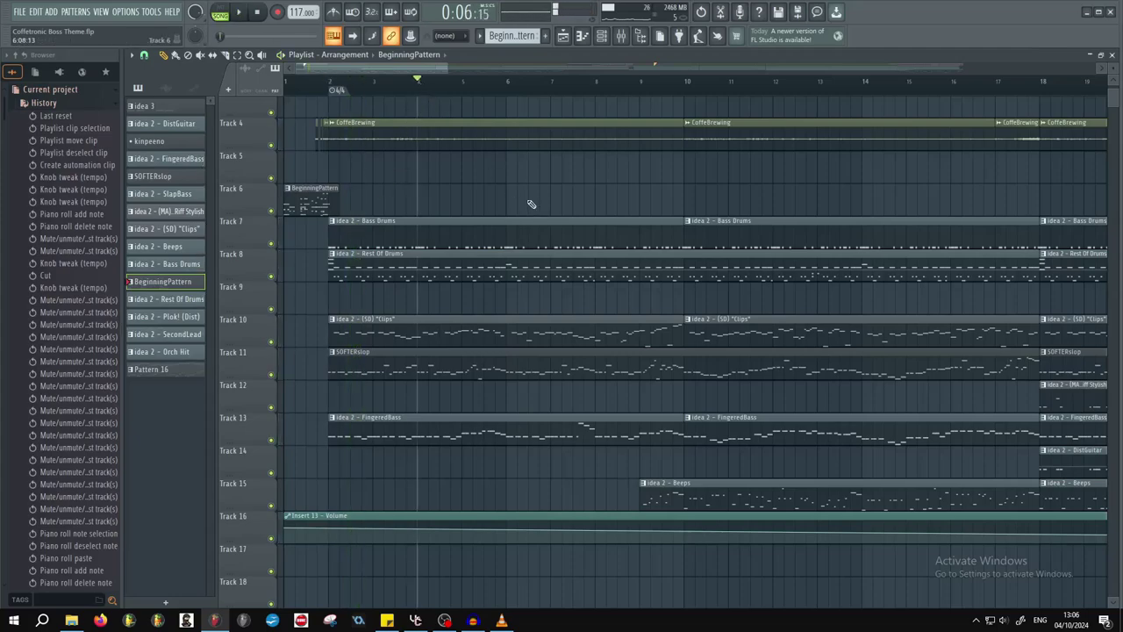
pyautogui.press('space')
pyautogui.click(509, 83)
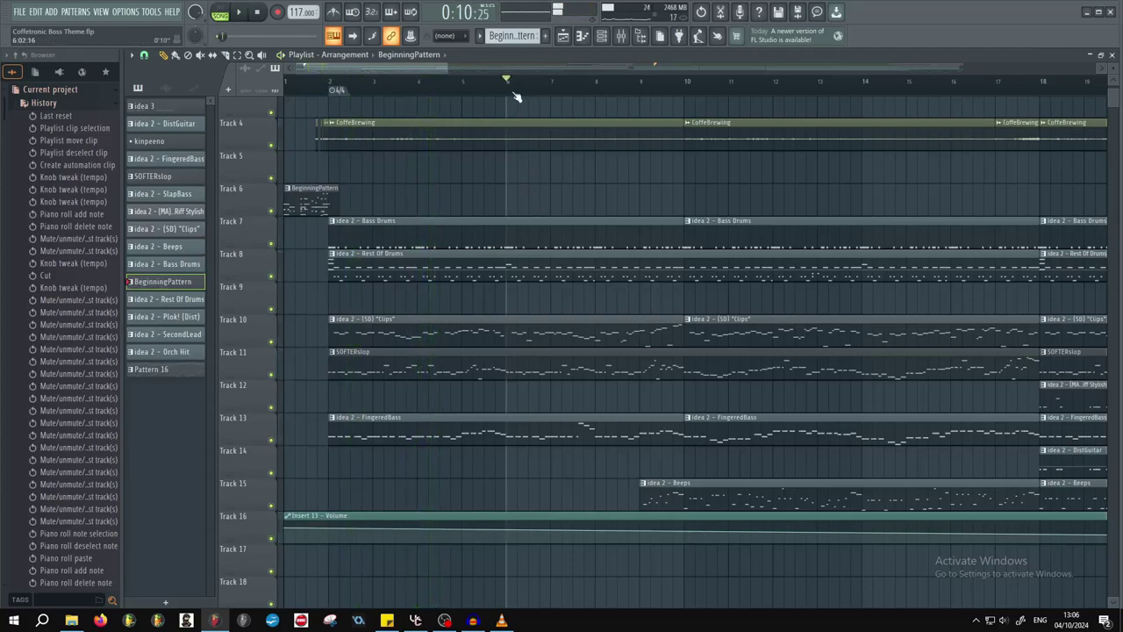
pyautogui.press('space')
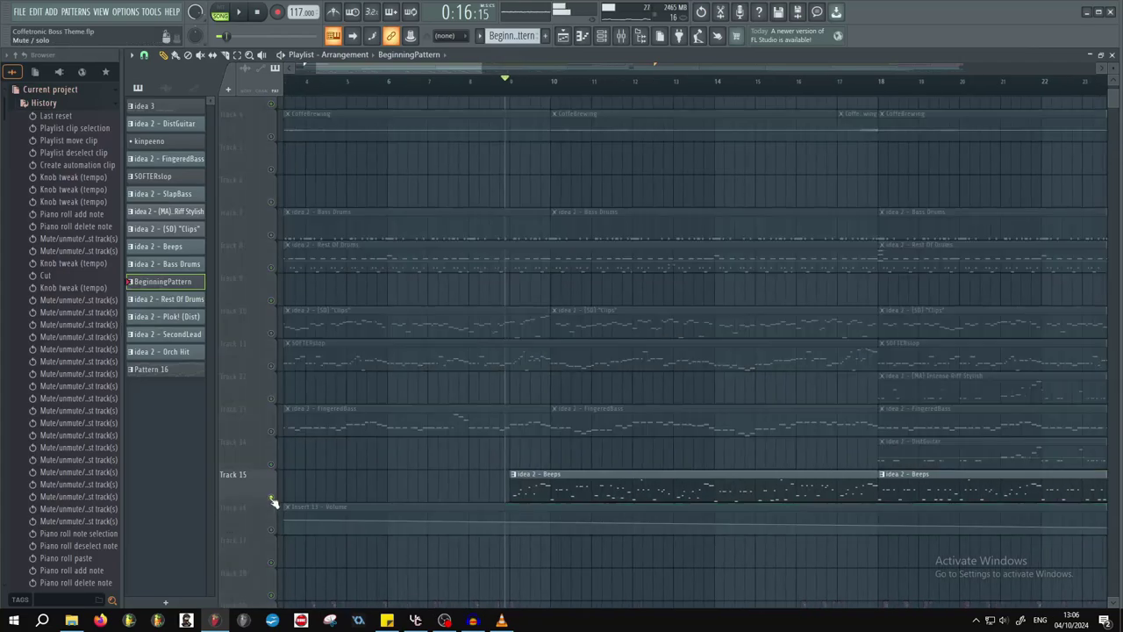
# - Isolate Track 15 and play the Beeps pattern from just before bar 9
pyautogui.press('space')
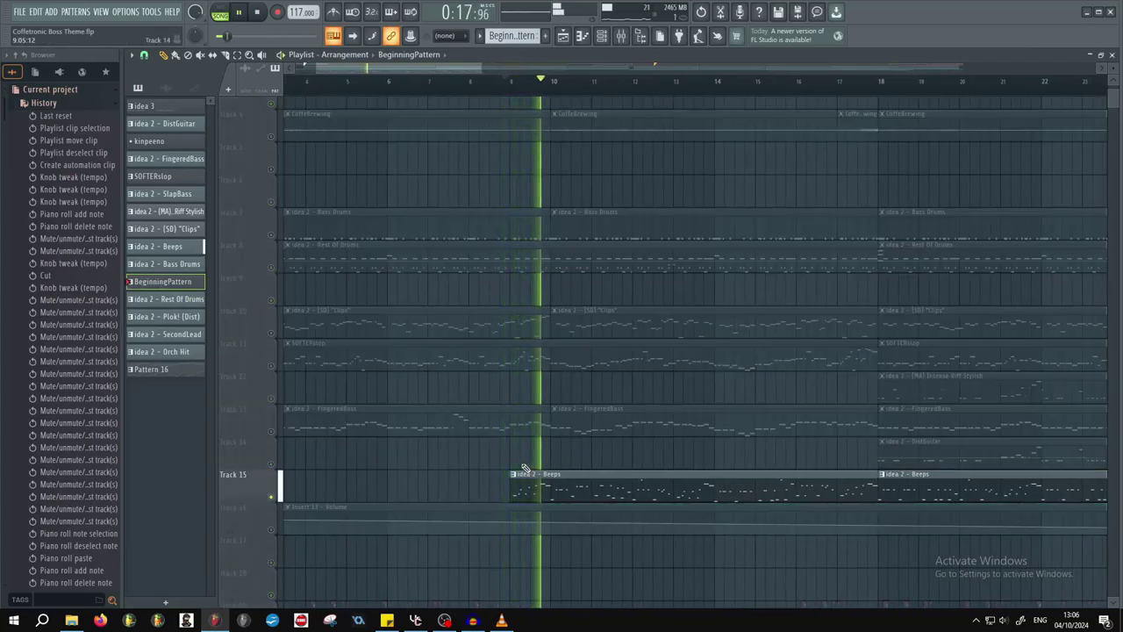
pyautogui.press('space')
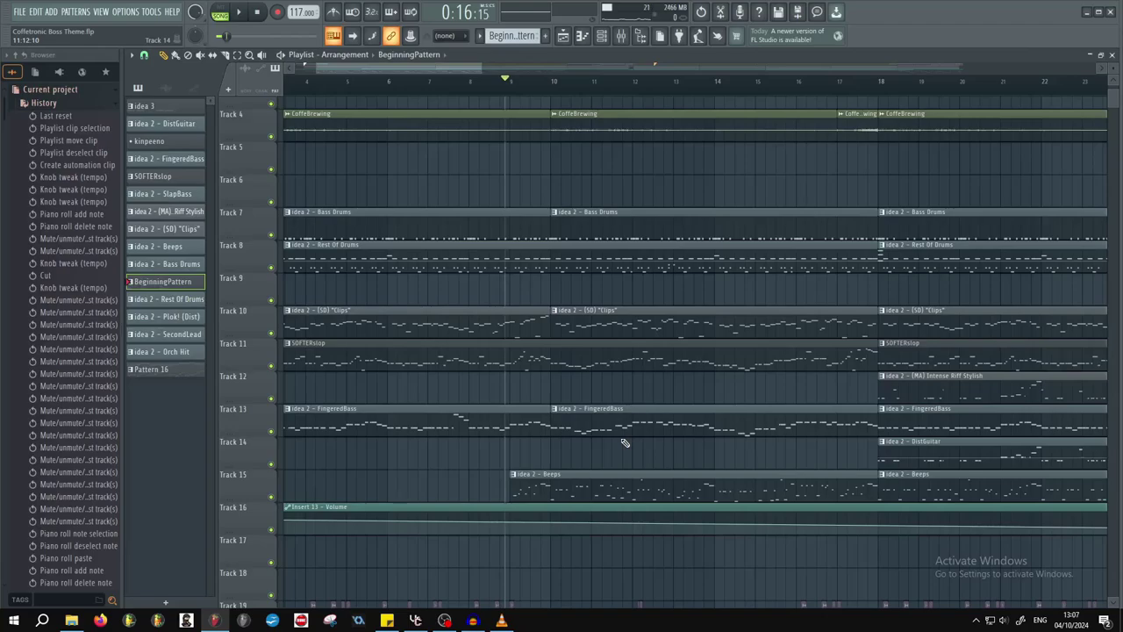
# - Open the FingeredBass pattern in the piano roll and examine its note progression from bar 9 through bar 14
pyautogui.doubleClick(625, 433)
pyautogui.hscroll(4, 945, 281)
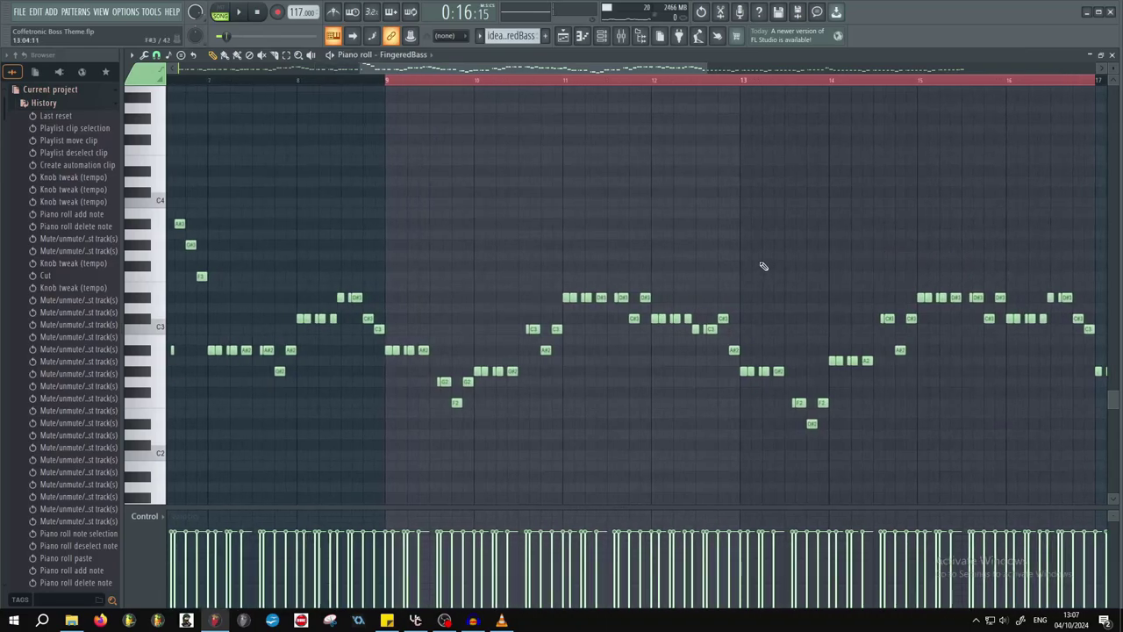
pyautogui.scroll(2, 524, 311)
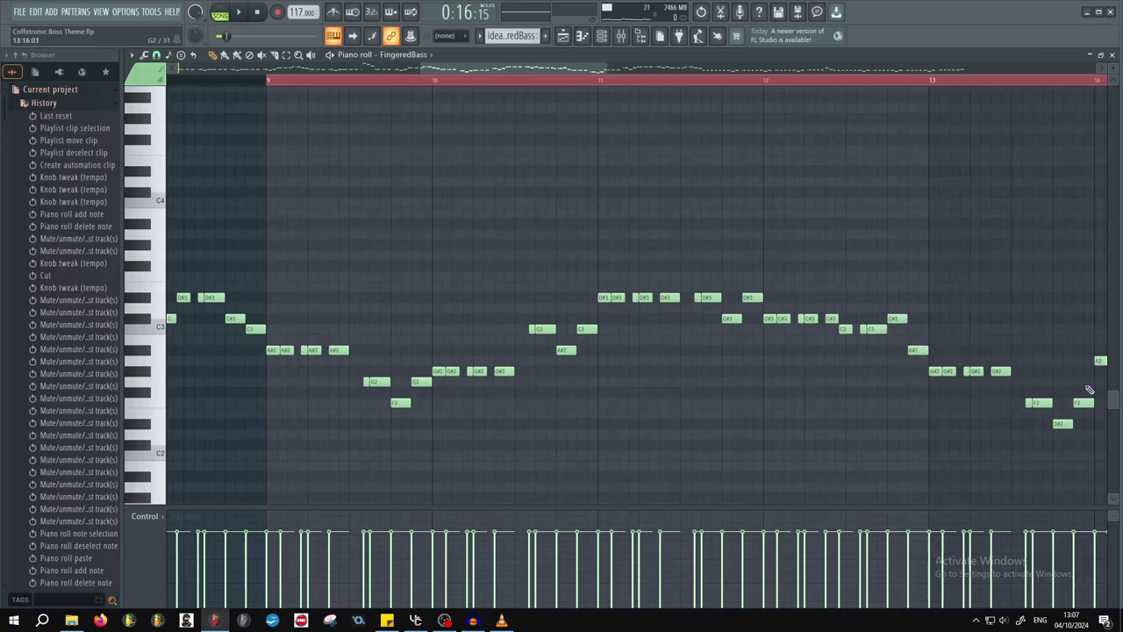
pyautogui.scroll(-2, 1004, 388)
pyautogui.moveTo(1062, 372); pyautogui.dragTo(693, 356)
pyautogui.scroll(1, 693, 356)
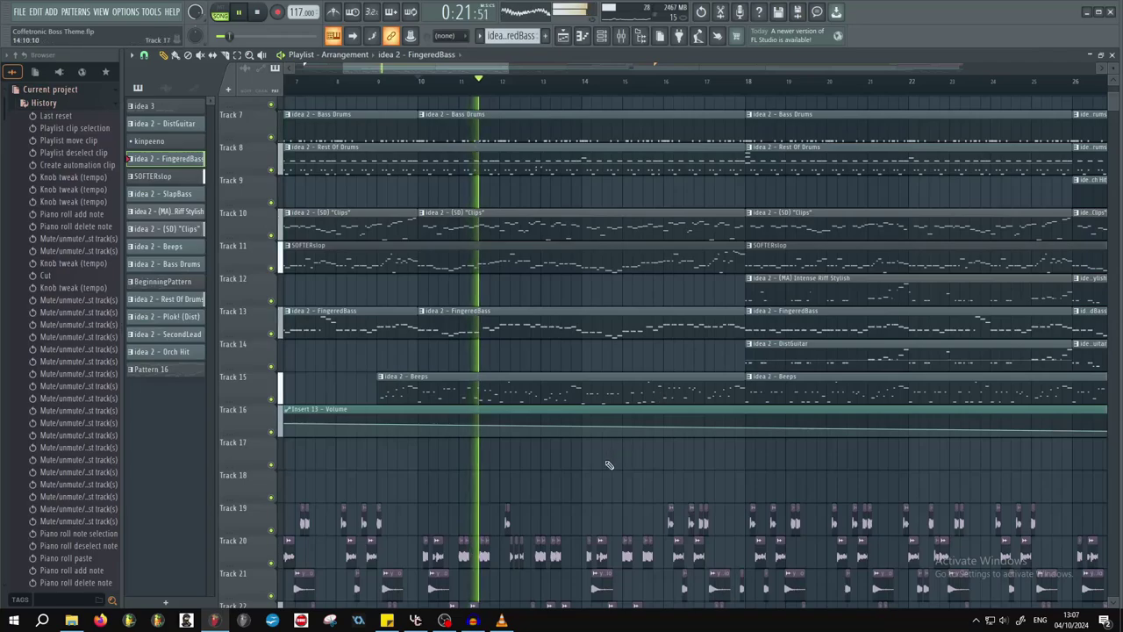
# - Play the full arrangement from bar 10 with the instrument patterns and the audio clips on Tracks 19 to 25 in view
pyautogui.press('space')
pyautogui.scroll(-6, 705, 466)
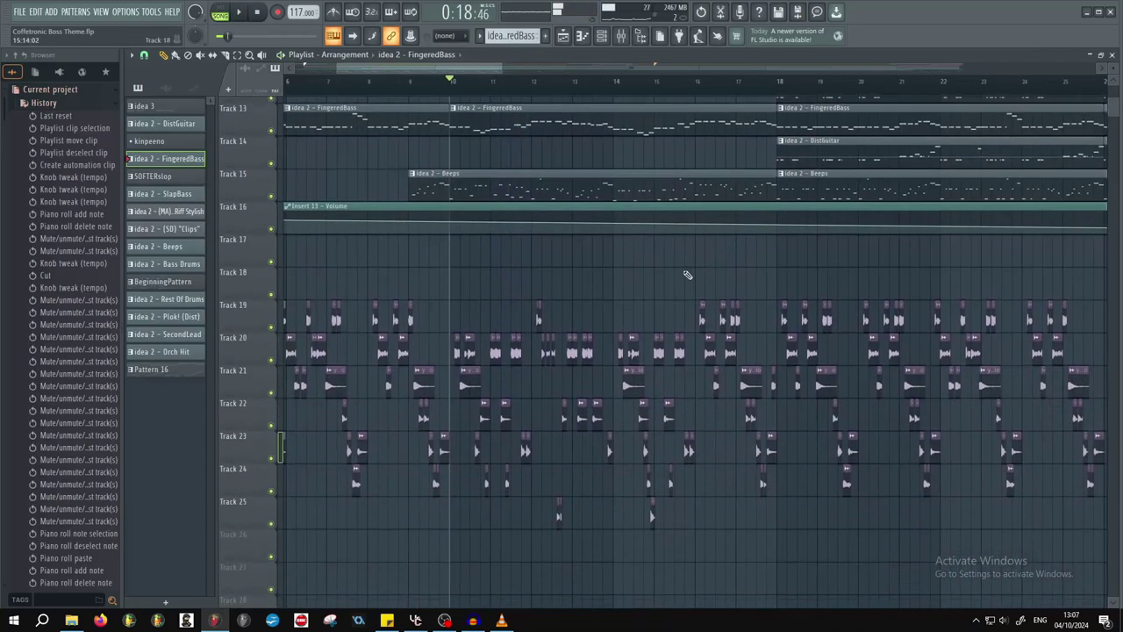
pyautogui.scroll(3, 517, 382)
pyautogui.scroll(-2, 518, 382)
pyautogui.scroll(-4, 518, 404)
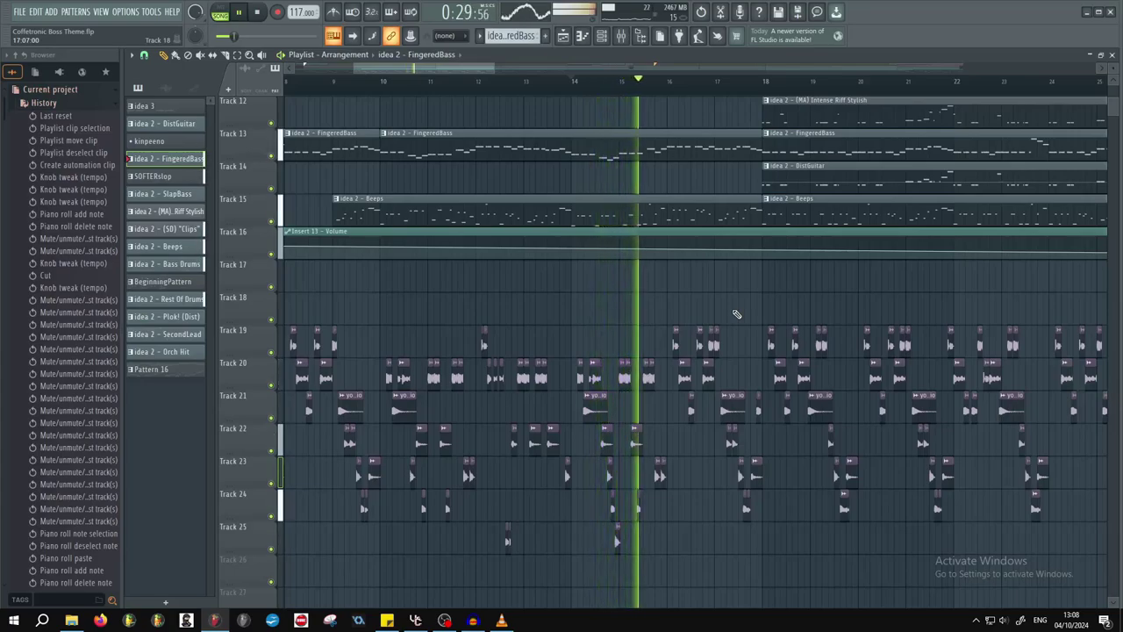
pyautogui.press('space')
# - Play the full arrangement from bar 16 to hear the passage leading up to bar 18
pyautogui.moveTo(705, 318); pyautogui.dragTo(613, 357)
pyautogui.click(580, 89)
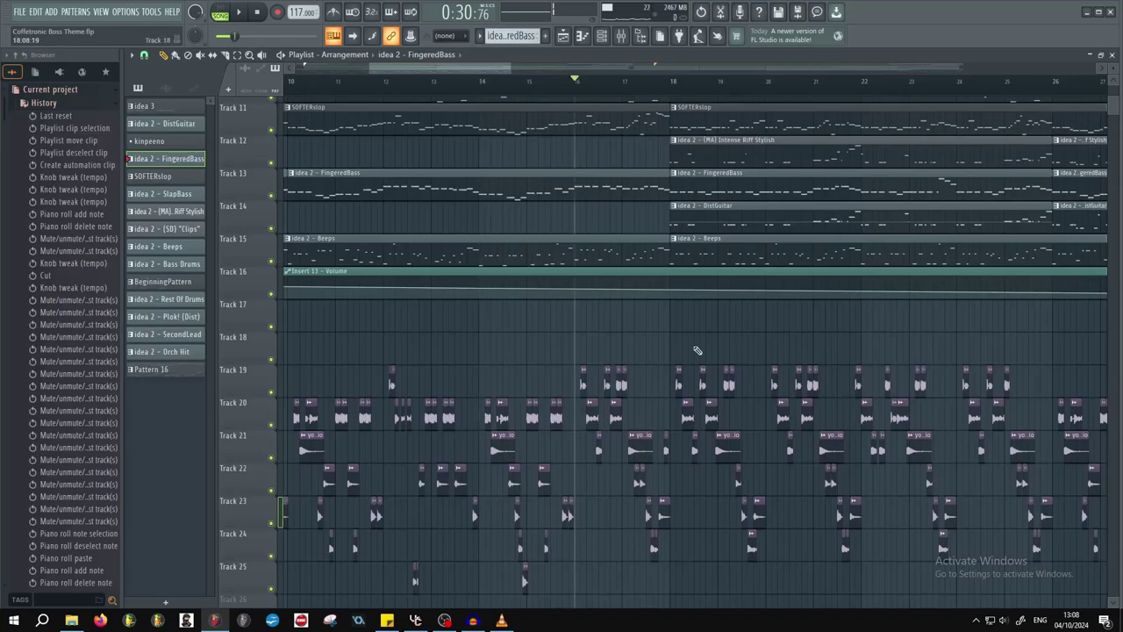
pyautogui.press('space')
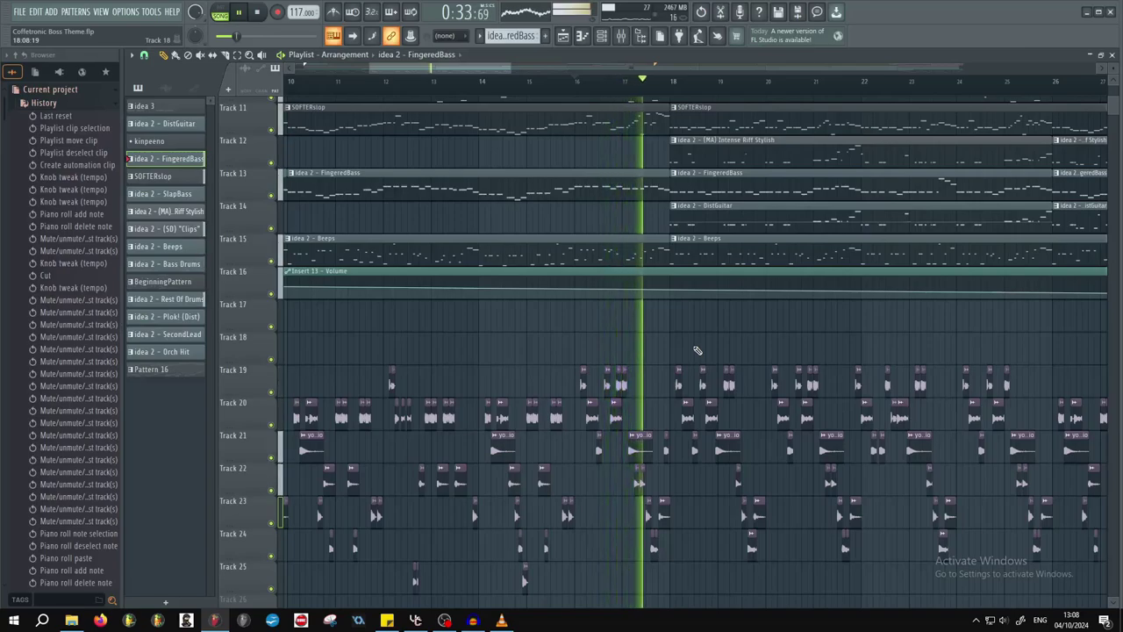
pyautogui.press('space')
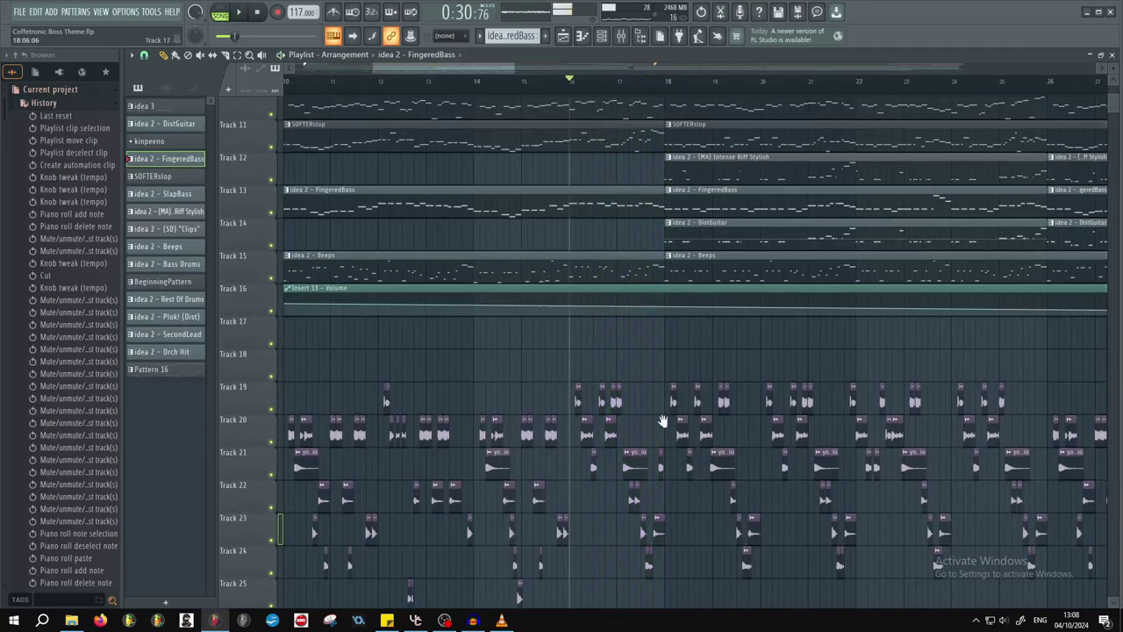
# - Isolate Track 4, play the CoffeBrewing clip leading into bar 18, and reactivate the other tracks
pyautogui.scroll(6, 612, 110)
pyautogui.scroll(3, 613, 111)
pyautogui.moveTo(586, 219); pyautogui.dragTo(578, 326)
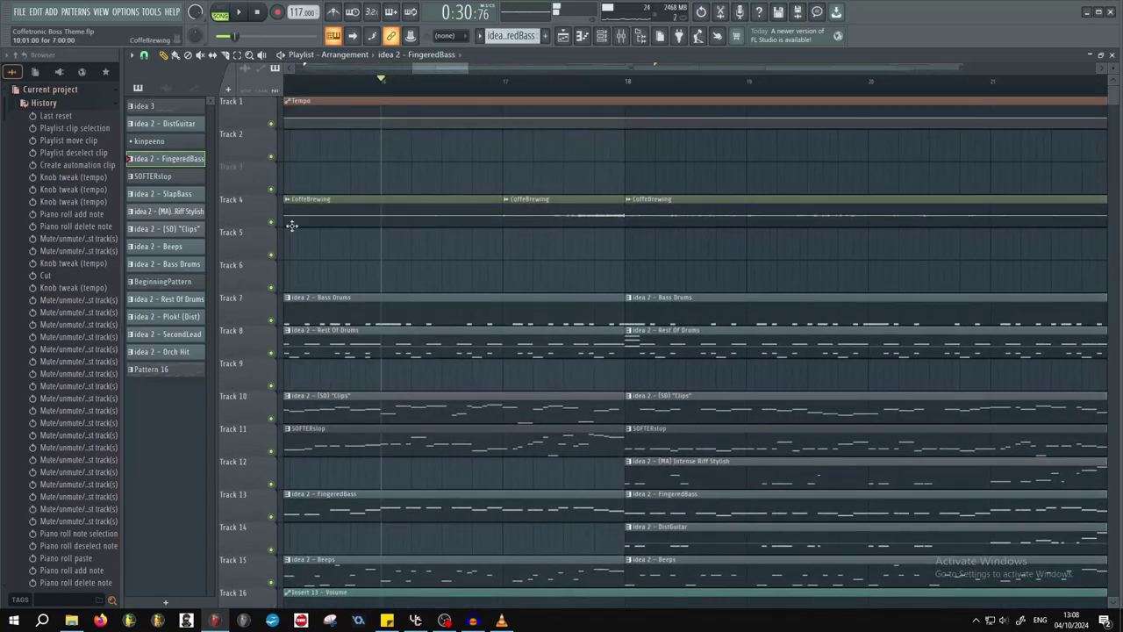
pyautogui.rightClick(271, 222)
pyautogui.press('space')
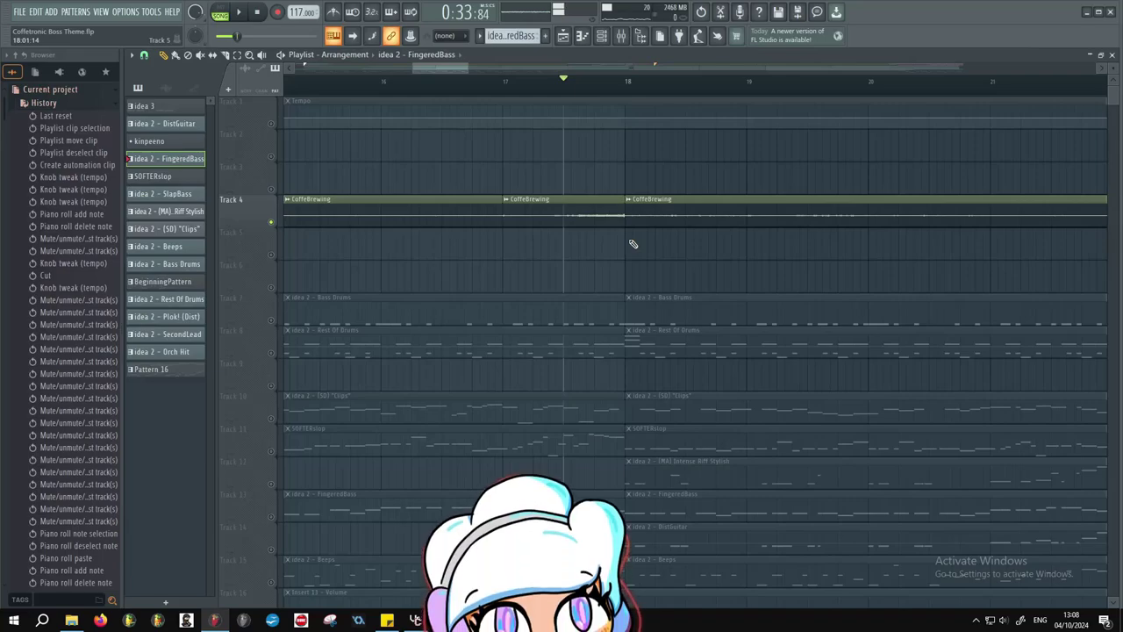
pyautogui.keyDown('ctrl'); pyautogui.click(272, 222); pyautogui.keyUp('ctrl')
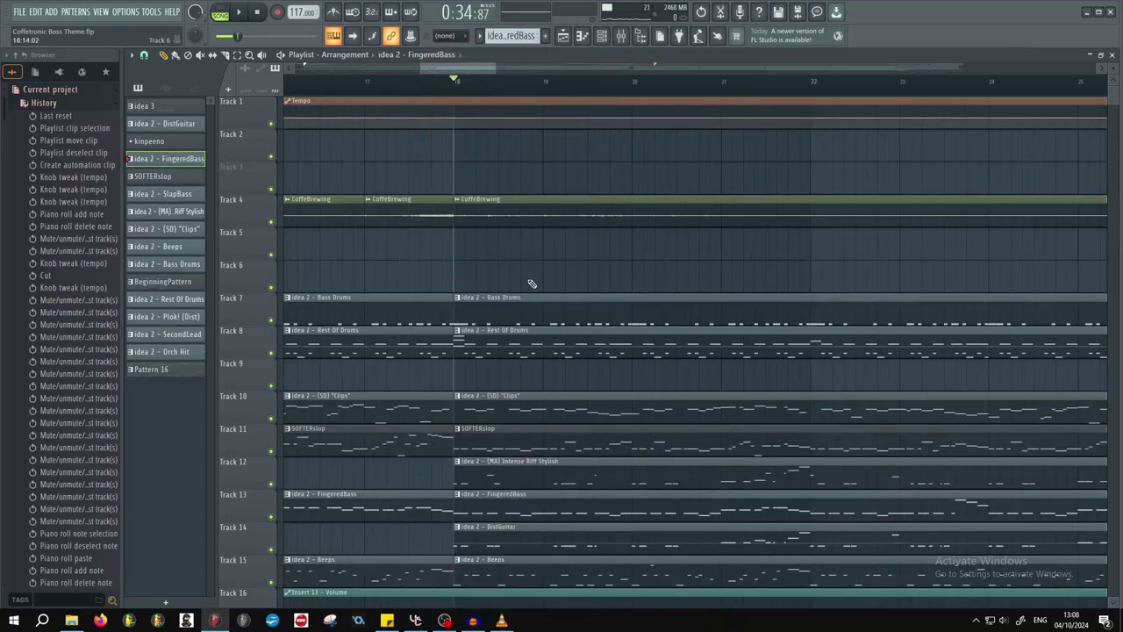
# - Isolate Tracks 12 and 14, play the (MA) Intense Riff Stylish and DistGuitar patterns from bar 18, and reactivate the other tracks
pyautogui.scroll(-3, 530, 272)
pyautogui.scroll(-2, 501, 168)
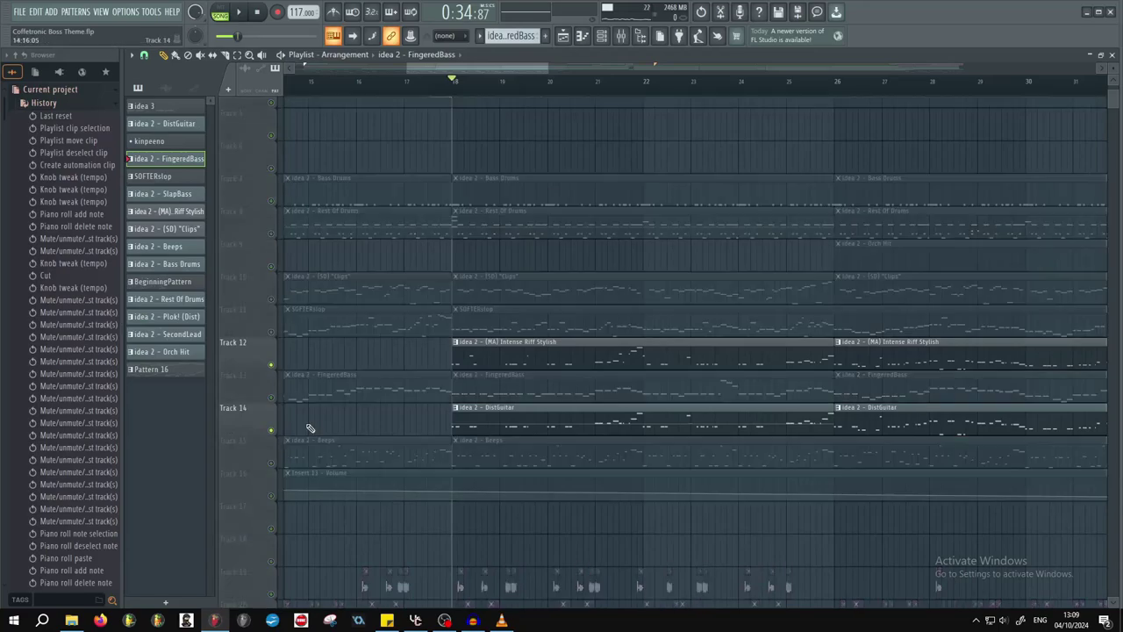
pyautogui.press('space')
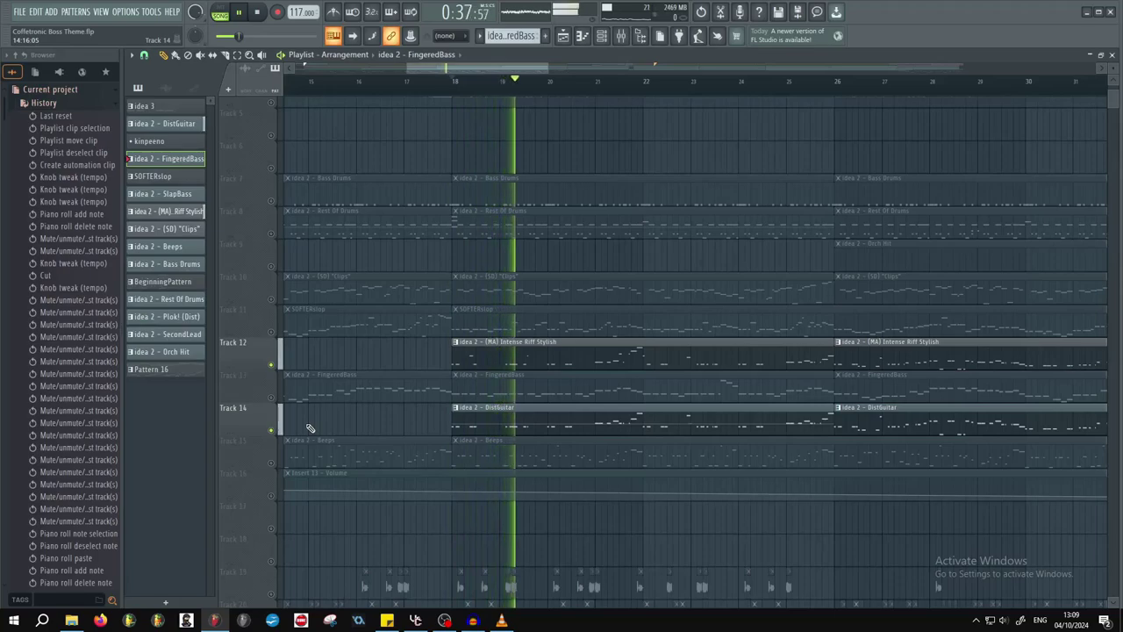
pyautogui.press('space')
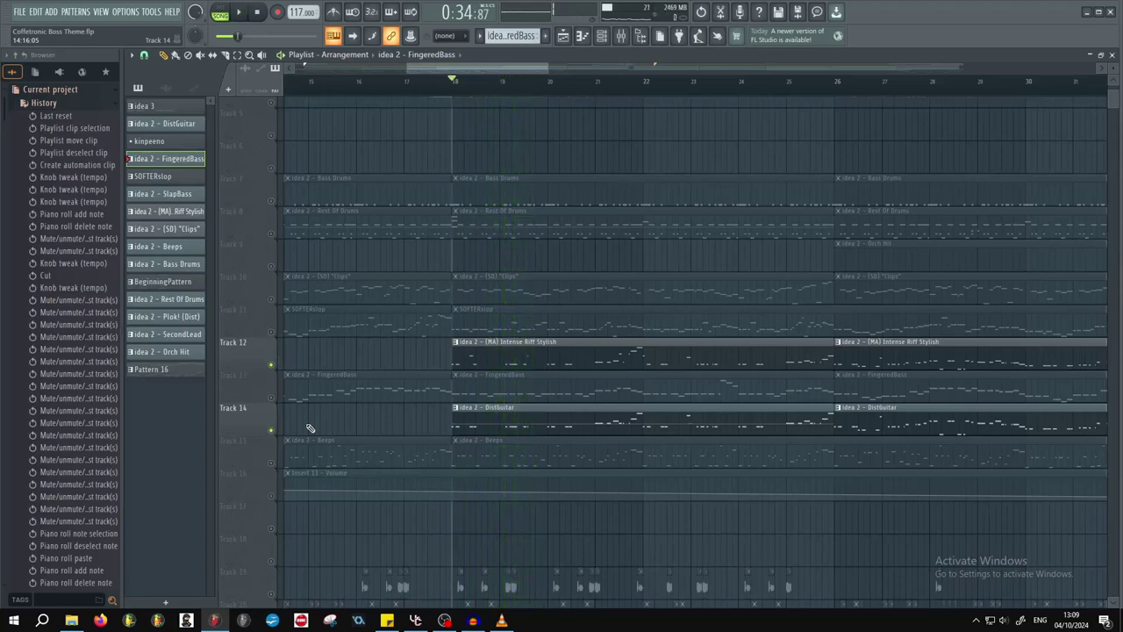
pyautogui.keyDown('ctrl'); pyautogui.click(271, 364); pyautogui.keyUp('ctrl')
pyautogui.keyDown('ctrl'); pyautogui.click(272, 365); pyautogui.keyUp('ctrl')
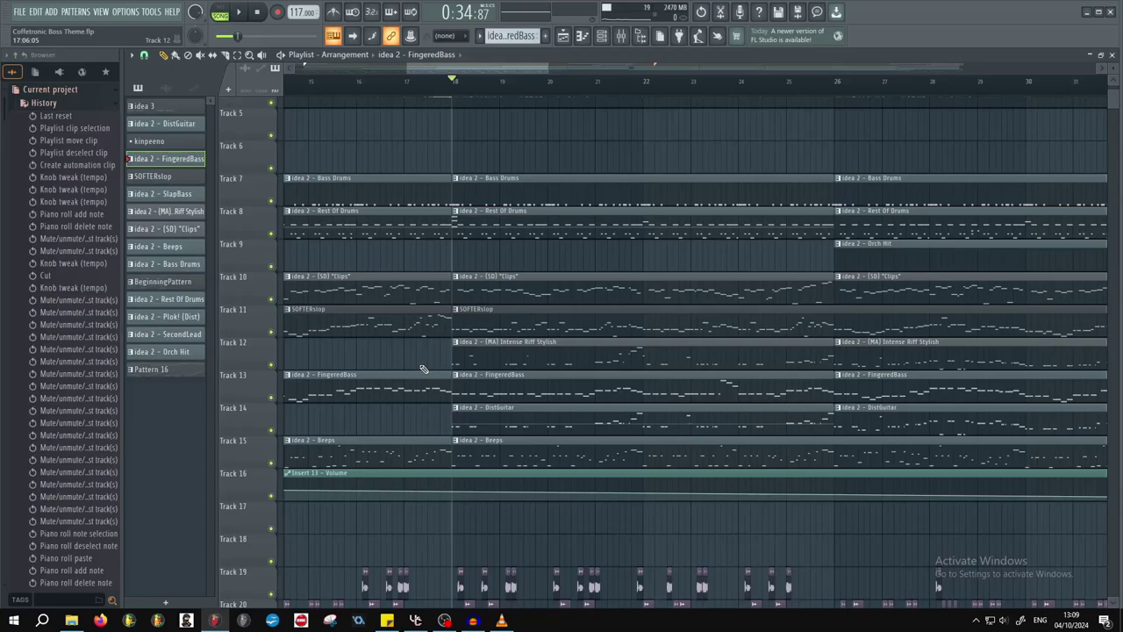
# - Play the full arrangement from bar 21 with all the instrument patterns active
pyautogui.click(597, 86)
pyautogui.press('space')
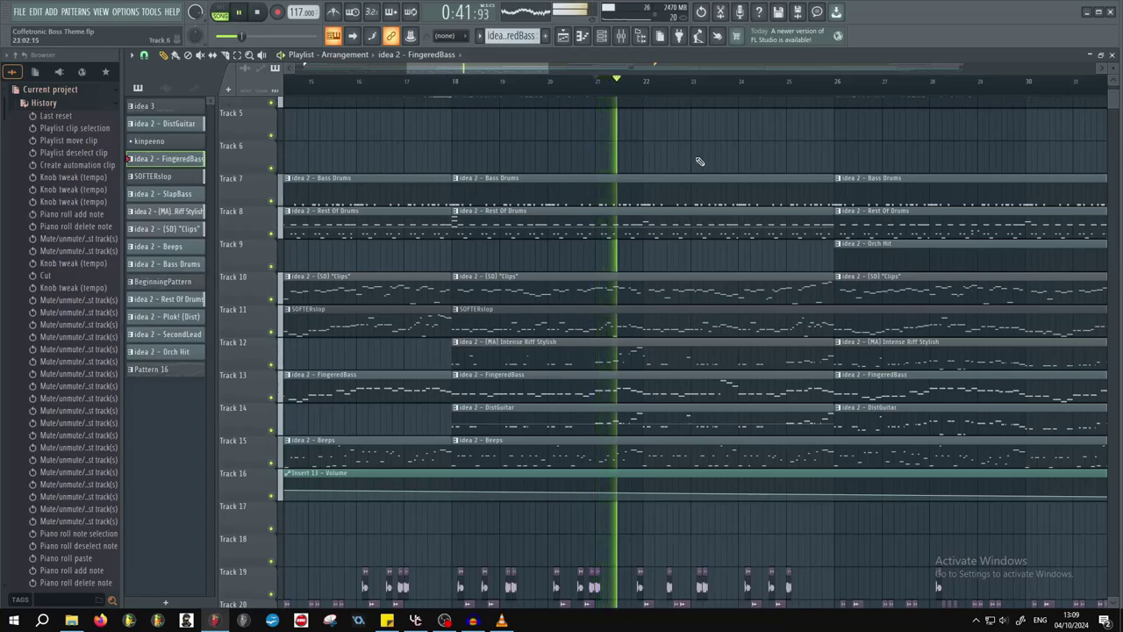
pyautogui.press('space')
pyautogui.moveTo(858, 244); pyautogui.dragTo(664, 261)
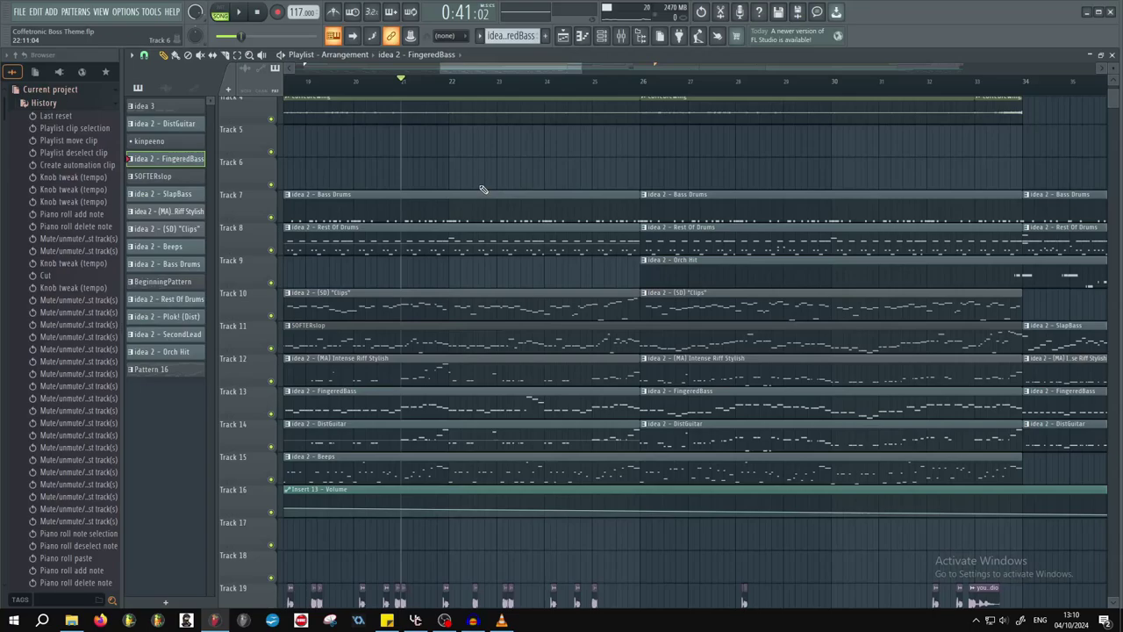
# - Mute Track 12 and play the arrangement from bar 21 without the (MA) Intense Riff Stylish pattern
pyautogui.moveTo(467, 382); pyautogui.dragTo(563, 369)
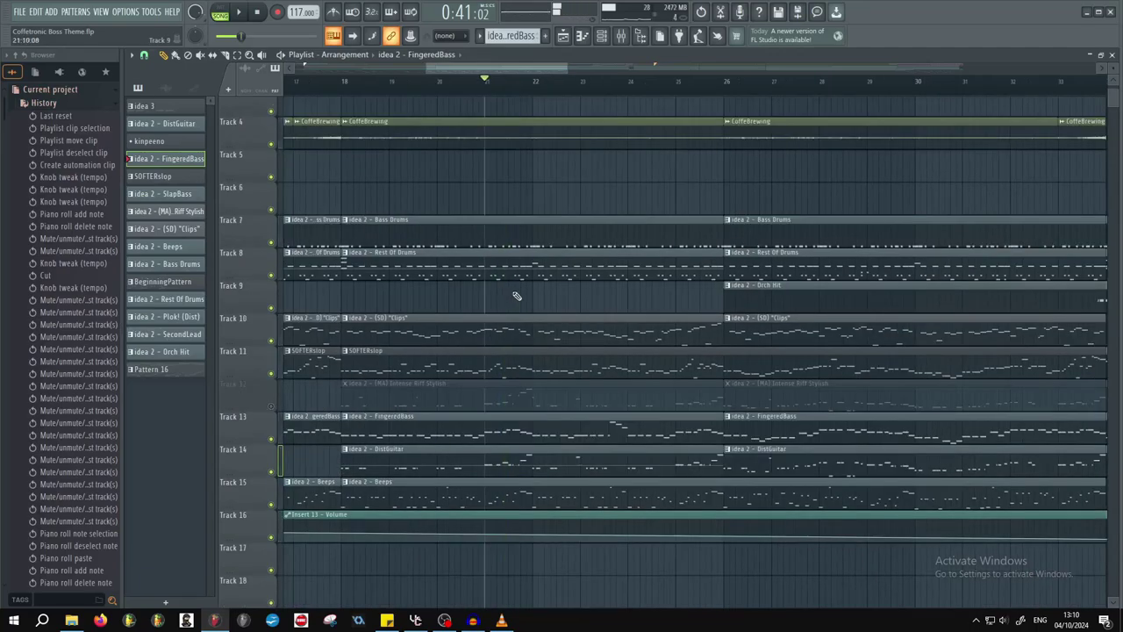
pyautogui.press('space')
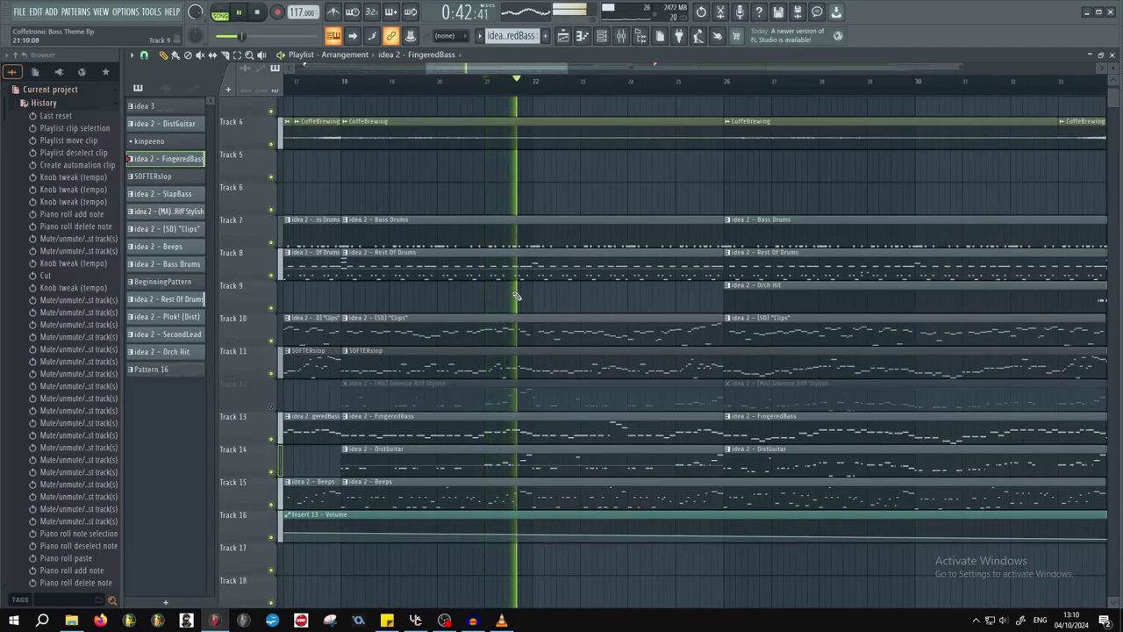
pyautogui.press('space')
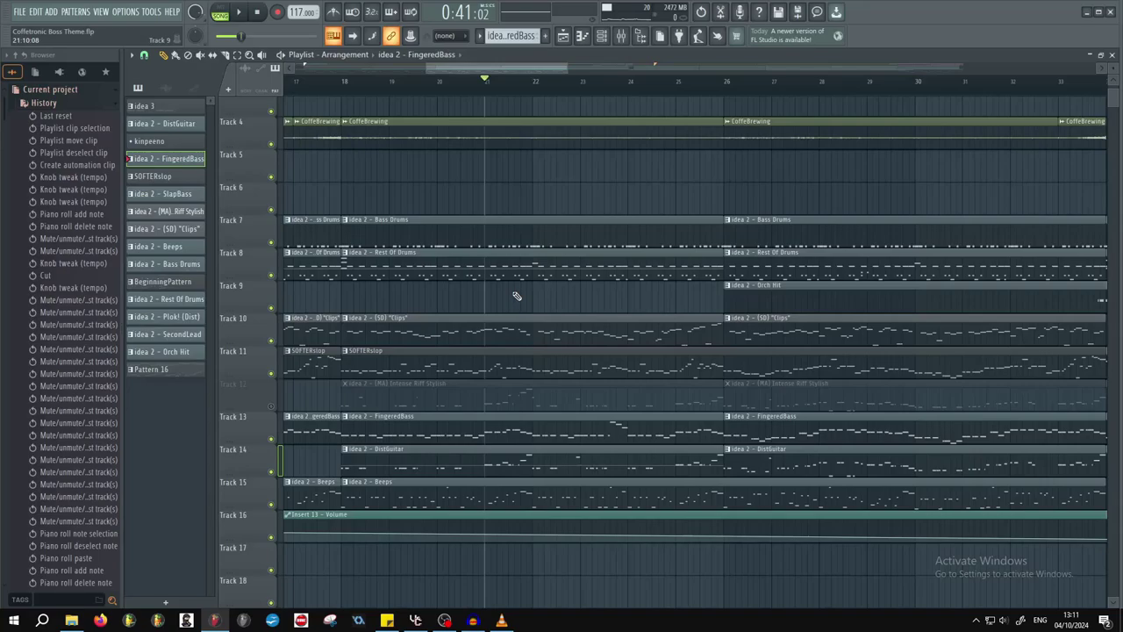
# - Isolate Track 12 and play the (MA) Intense Riff Stylish pattern alone from bar 21
pyautogui.rightClick(270, 407)
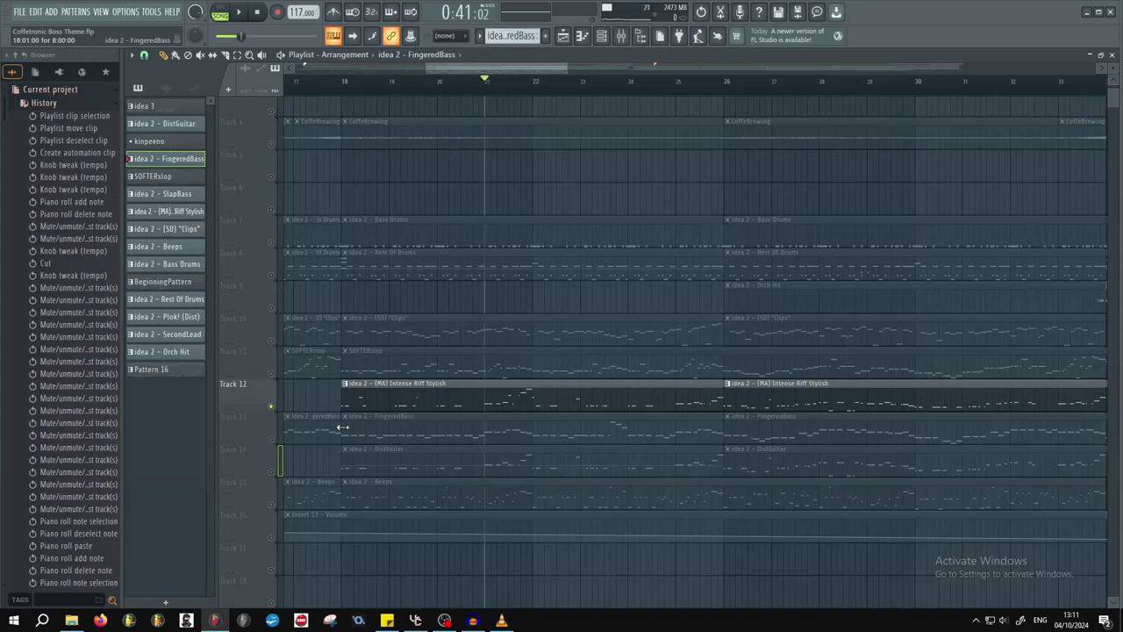
pyautogui.press('space')
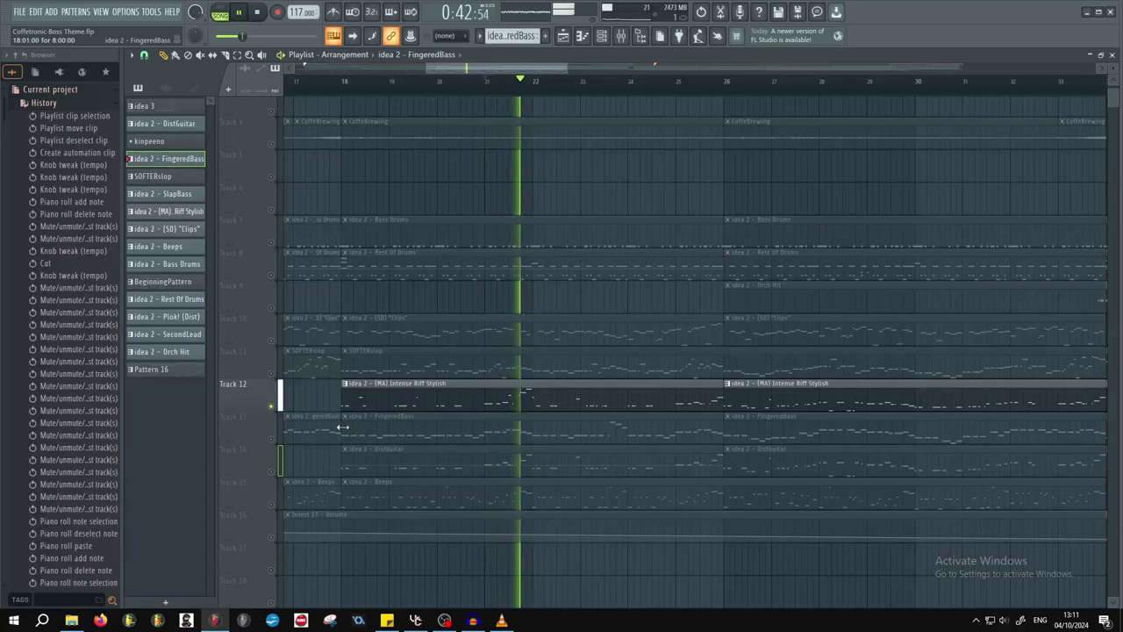
pyautogui.press('space')
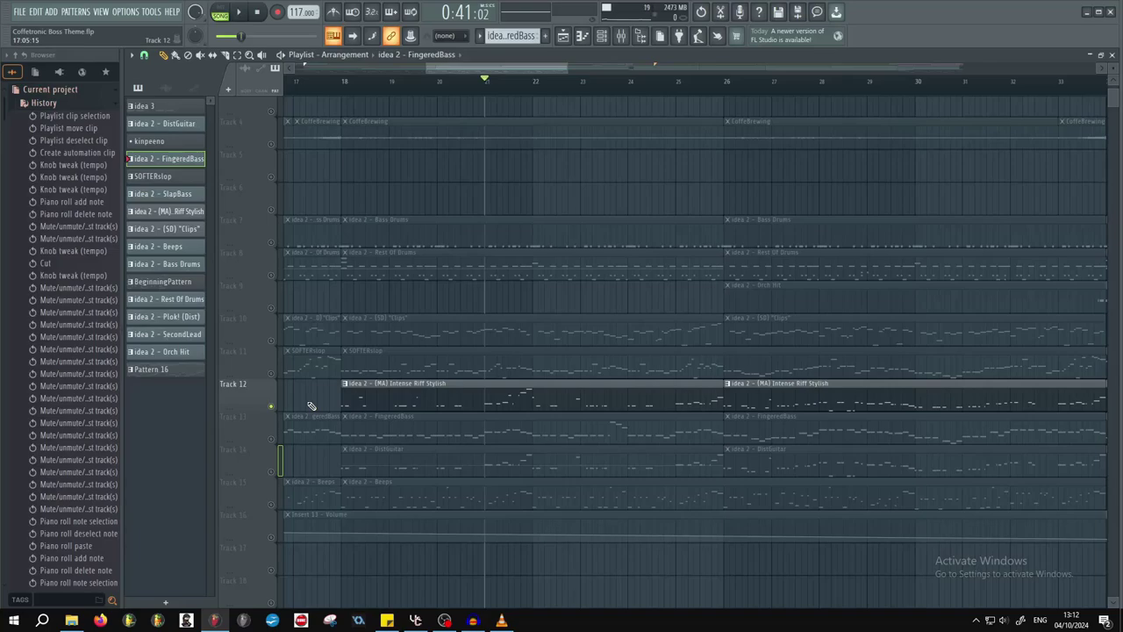
# - Reactivate the other tracks and replay the arrangement from bar 21 with Track 12 included
pyautogui.keyDown('ctrl'); pyautogui.click(272, 407); pyautogui.keyUp('ctrl')
pyautogui.press('space')
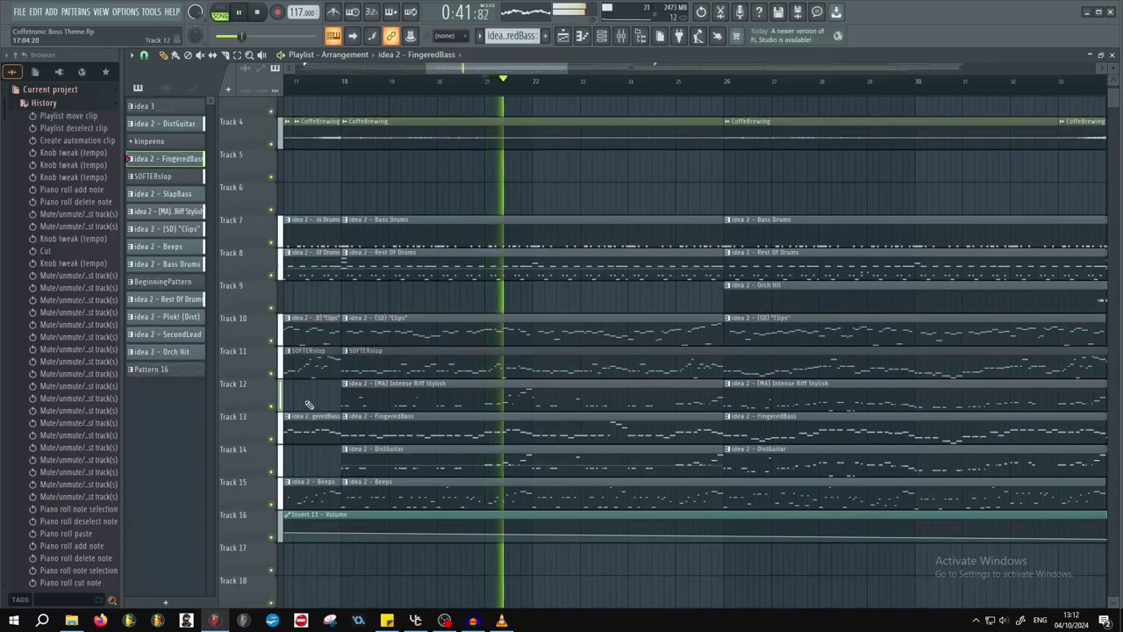
pyautogui.press('space')
# - Isolate Tracks 12 and 14 and play the (MA) Intense Riff Stylish and DistGuitar patterns together from bar 21
pyautogui.keyDown('ctrl'); pyautogui.click(272, 407); pyautogui.keyUp('ctrl')
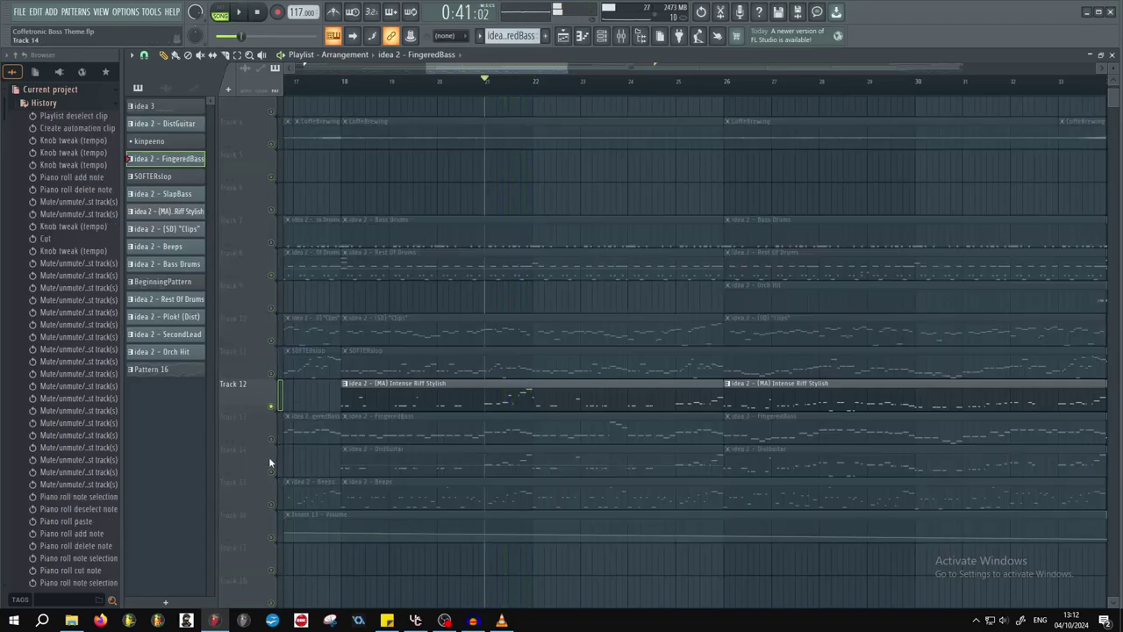
pyautogui.click(271, 471)
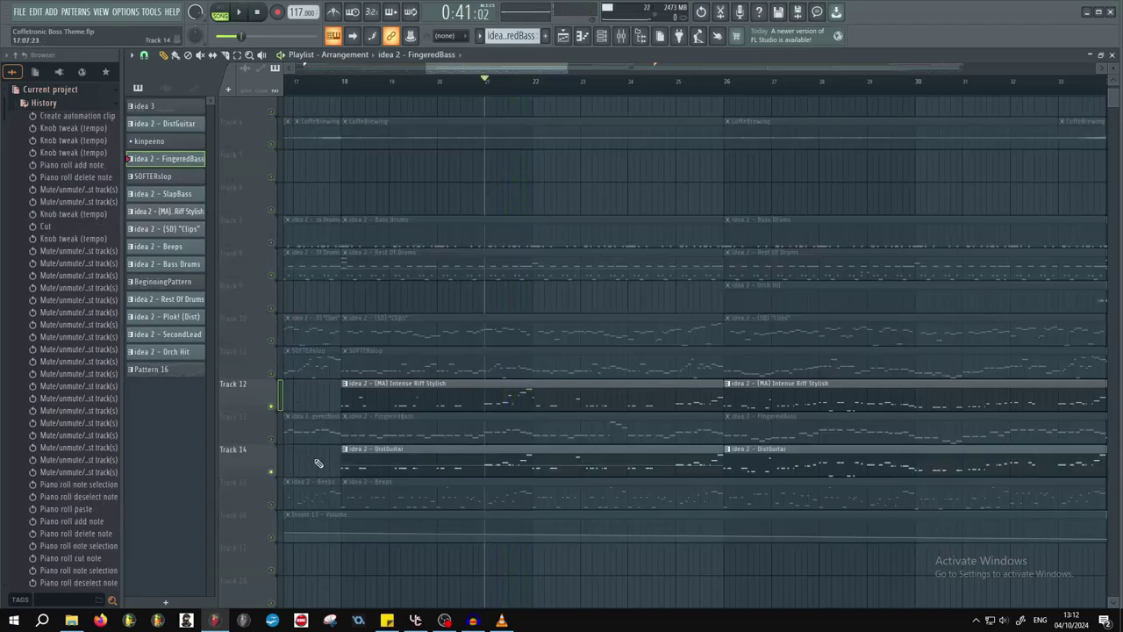
pyautogui.press('space')
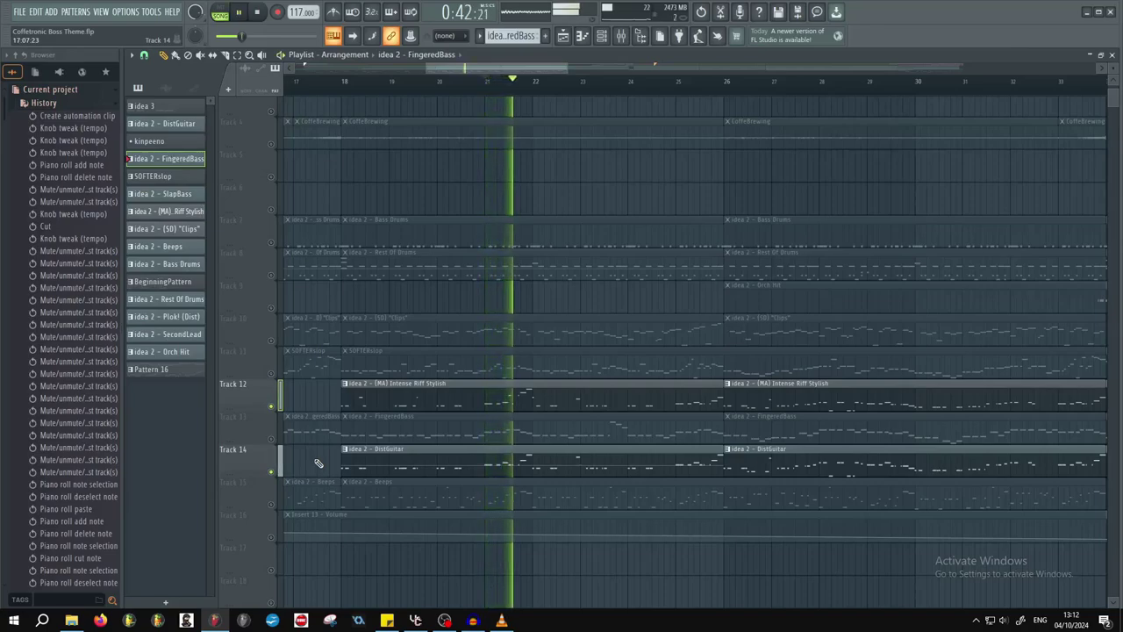
pyautogui.press('space')
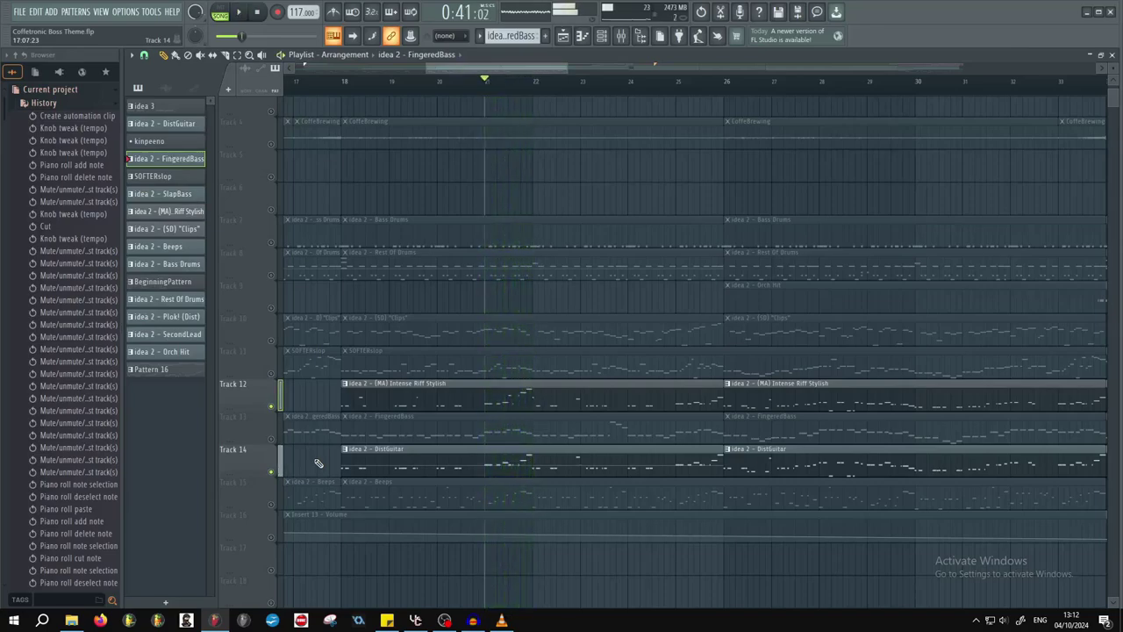
# - Reactivate the muted tracks and look over the arrangement from bar 26 to the section starting at bar 34
pyautogui.keyDown('ctrl'); pyautogui.click(272, 406); pyautogui.keyUp('ctrl')
pyautogui.moveTo(533, 304); pyautogui.dragTo(458, 333)
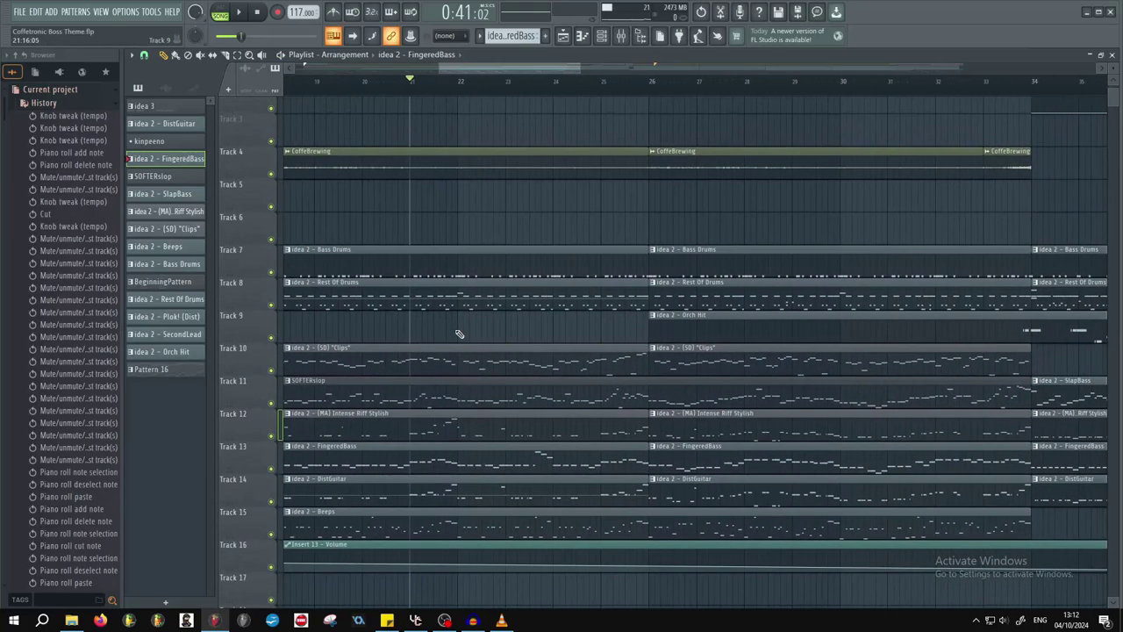
pyautogui.scroll(-3, 463, 328)
pyautogui.scroll(3, 684, 364)
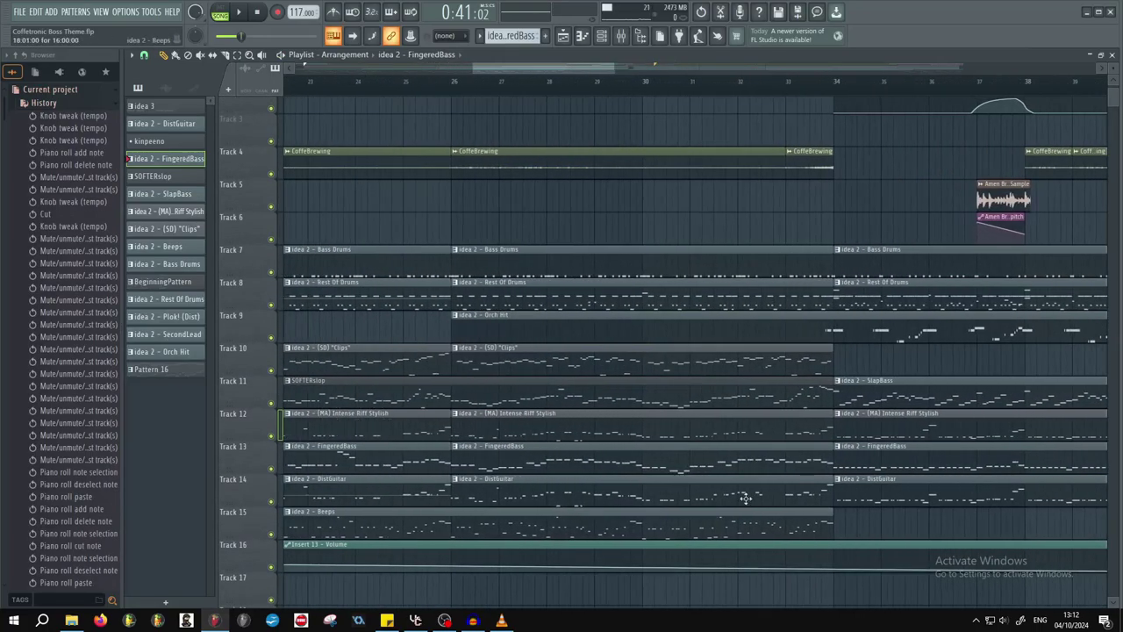
# - Isolate Track 9 and play the Orch Hit pattern alone from just before bar 34
pyautogui.scroll(-1, 642, 373)
pyautogui.scroll(-5, 644, 373)
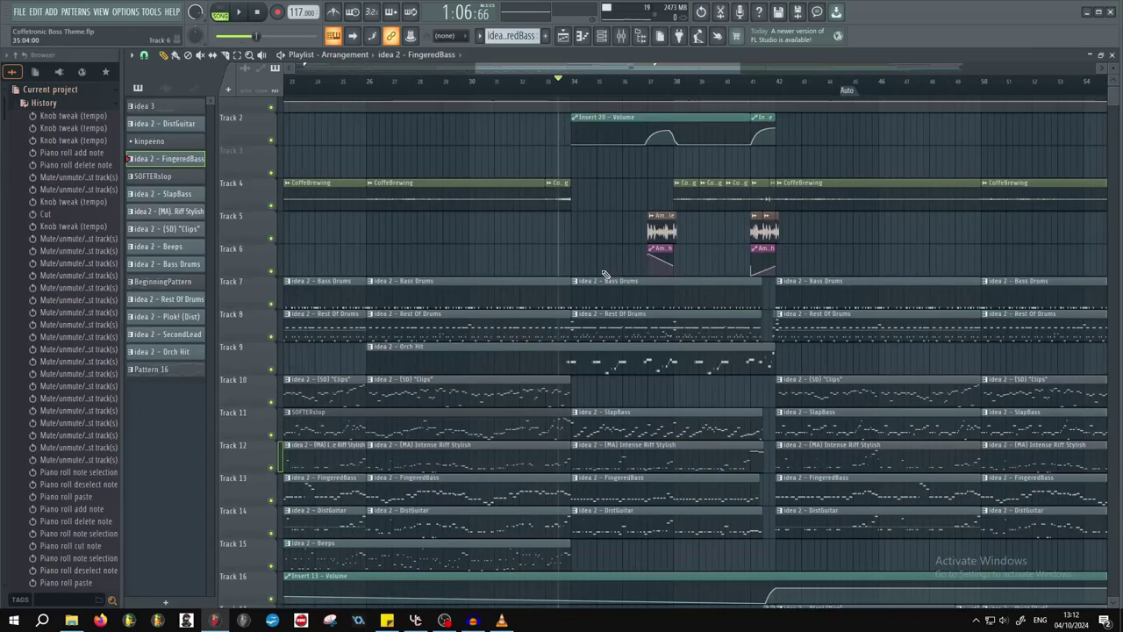
pyautogui.scroll(4, 572, 321)
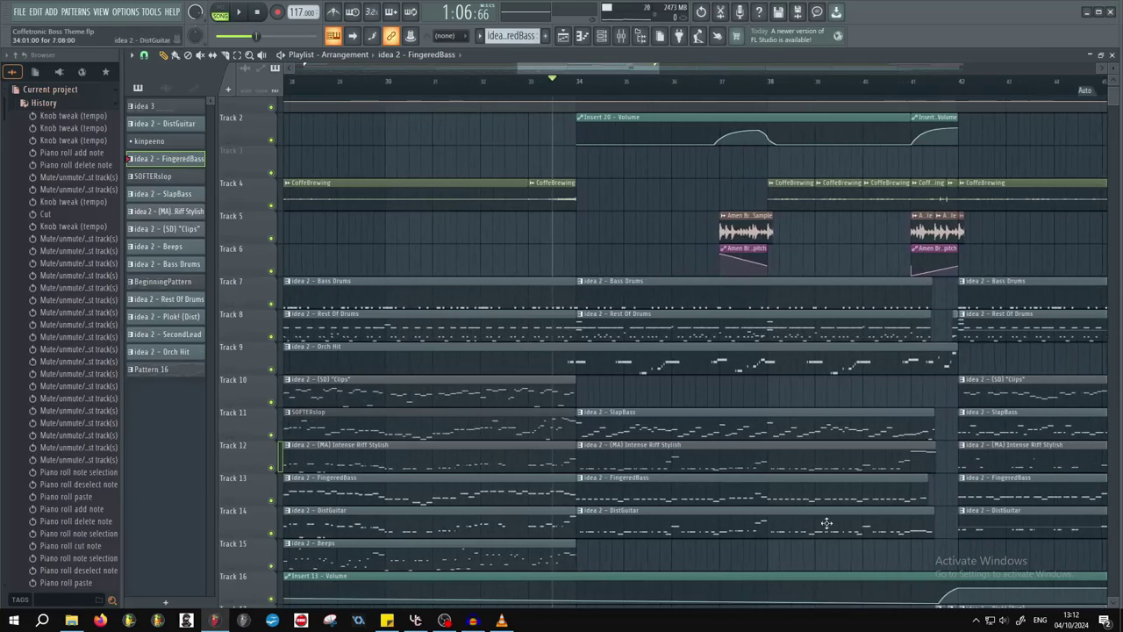
pyautogui.moveTo(957, 500); pyautogui.dragTo(987, 551)
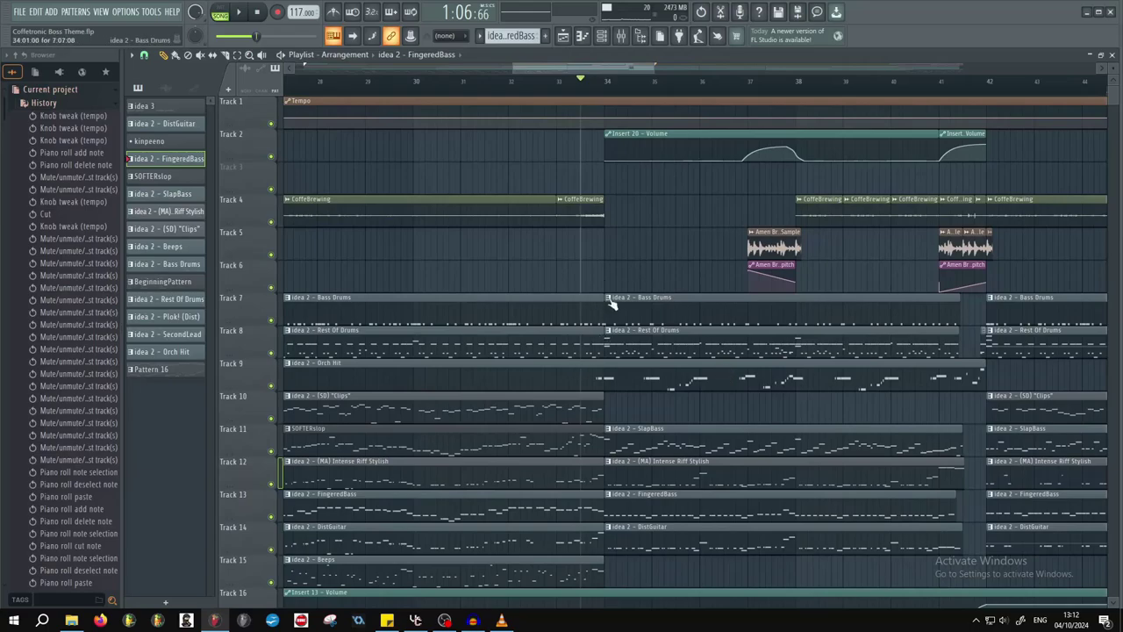
pyautogui.scroll(2, 612, 302)
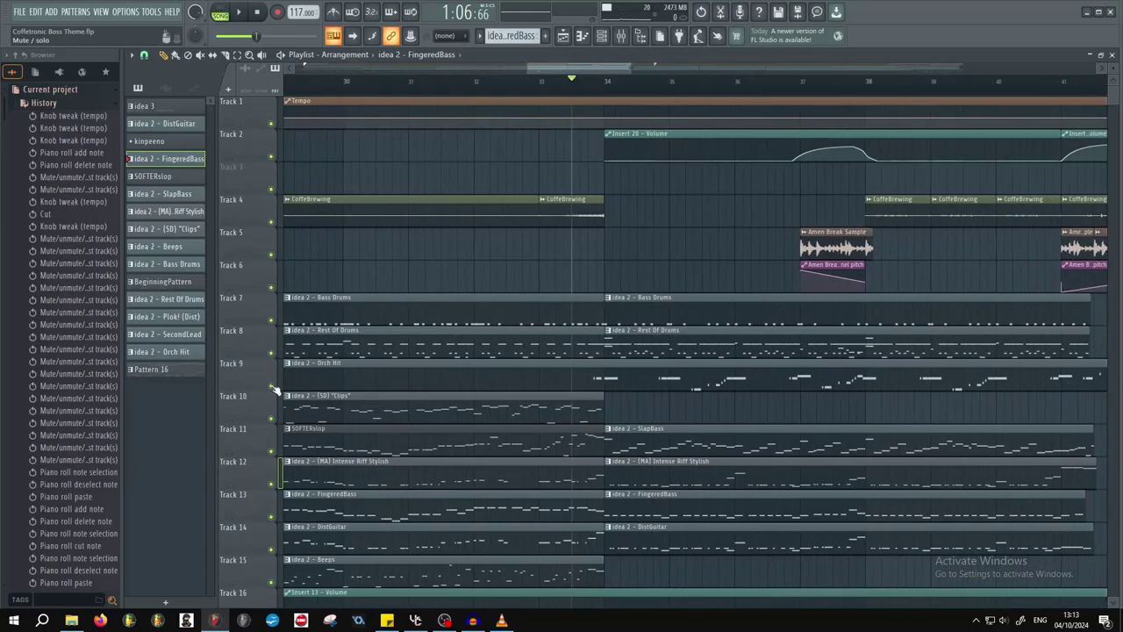
pyautogui.rightClick(271, 386)
pyautogui.press('space')
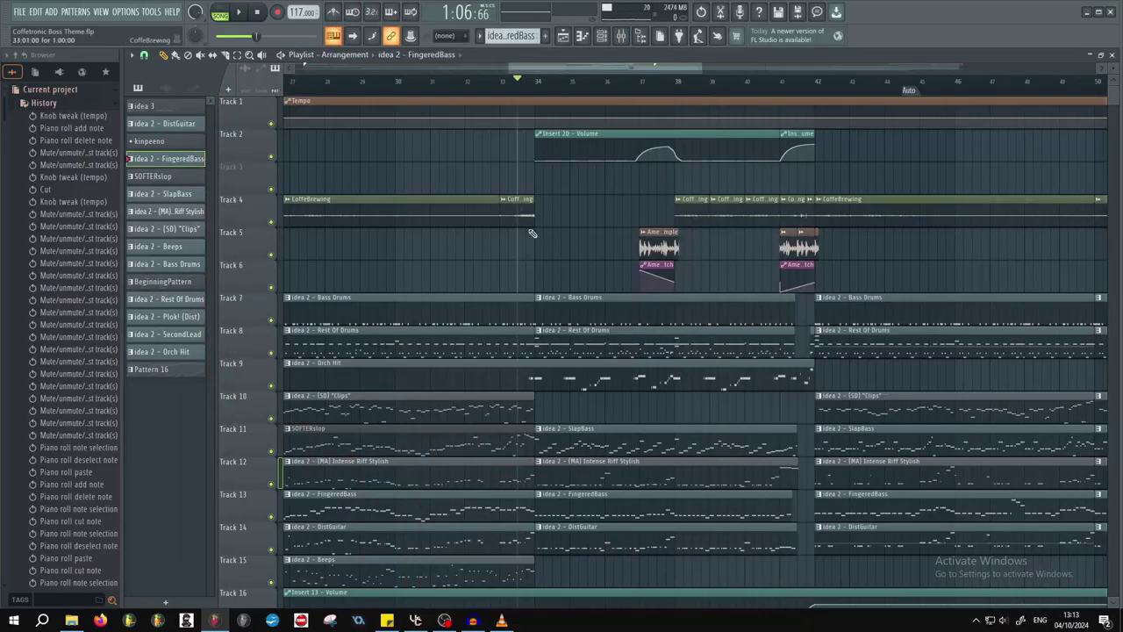
# - Isolate Track 4 to play the CoffeBrewing clips alone from just before bar 34, and reactivate the other tracks
pyautogui.rightClick(268, 220)
pyautogui.click(265, 221)
pyautogui.rightClick(270, 222)
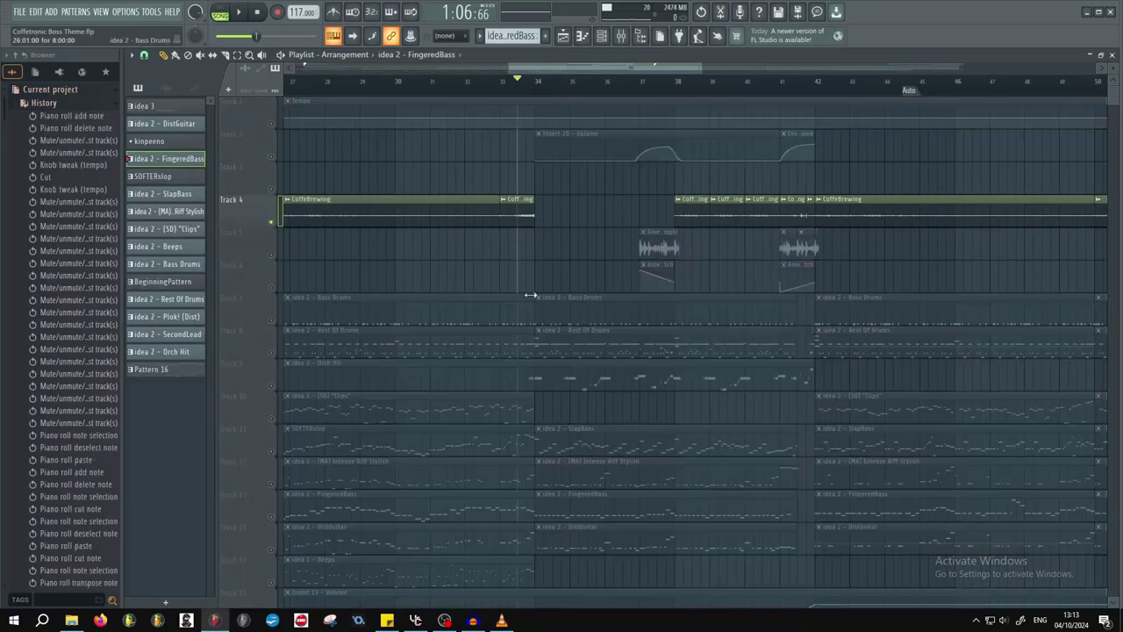
pyautogui.press('space')
pyautogui.press('space')
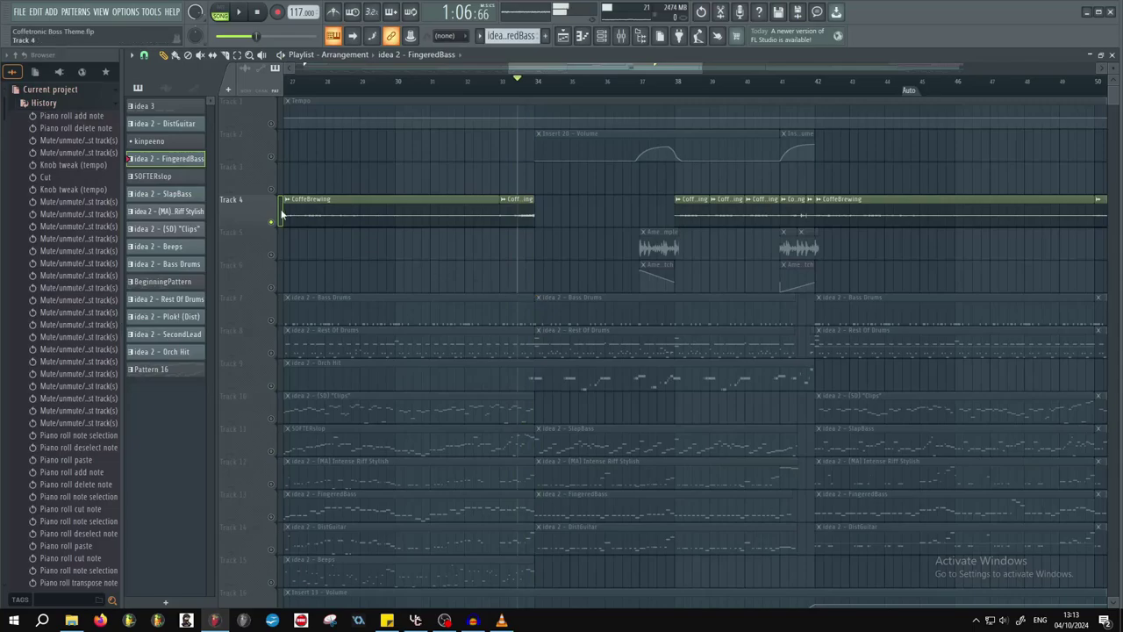
pyautogui.click(271, 222)
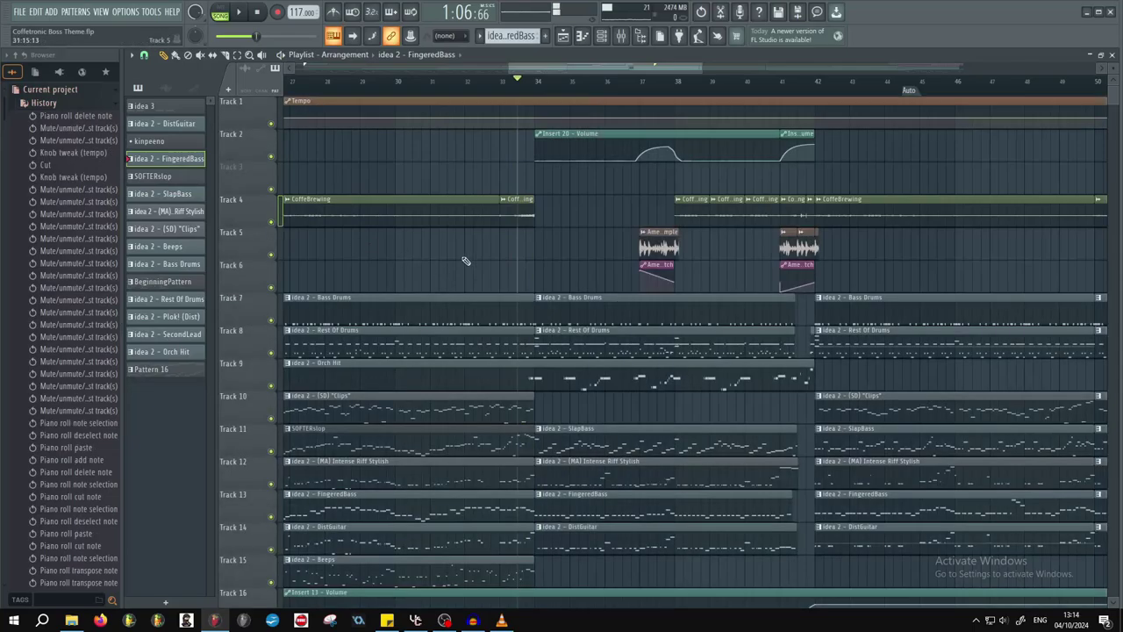
# - Play the full arrangement from bar 34 with all tracks active
pyautogui.scroll(2, 517, 255)
pyautogui.moveTo(517, 255); pyautogui.dragTo(475, 152)
pyautogui.click(509, 82)
pyautogui.moveTo(583, 174); pyautogui.dragTo(476, 254)
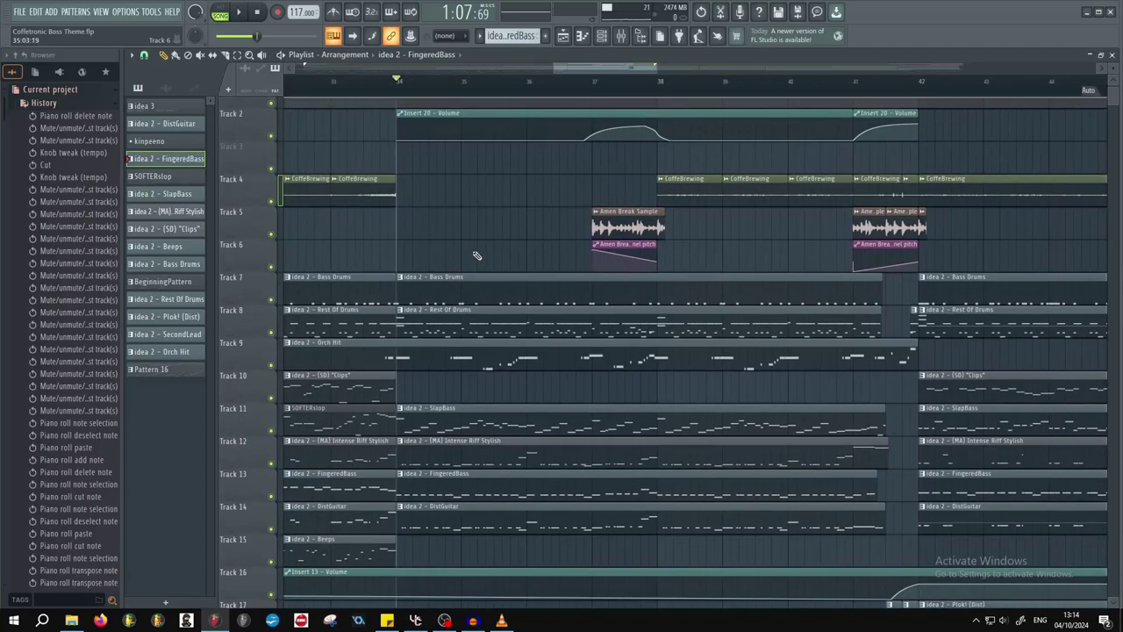
pyautogui.press('space')
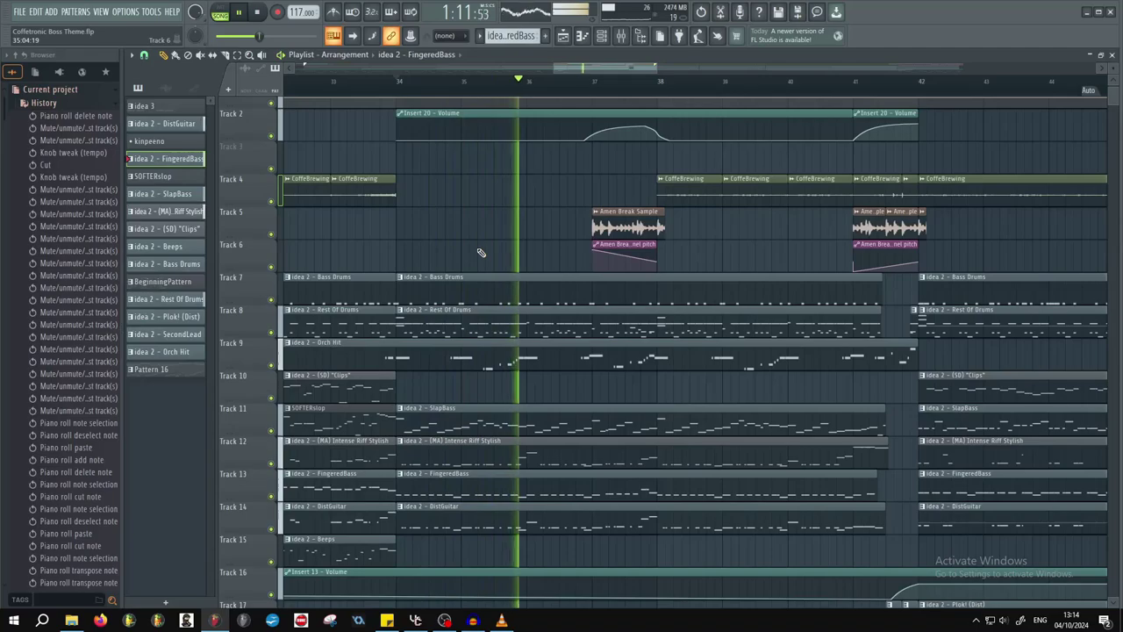
pyautogui.press('space')
# - Isolate Track 11 and play the SlapBass pattern alone from bar 34
pyautogui.scroll(-3, 465, 197)
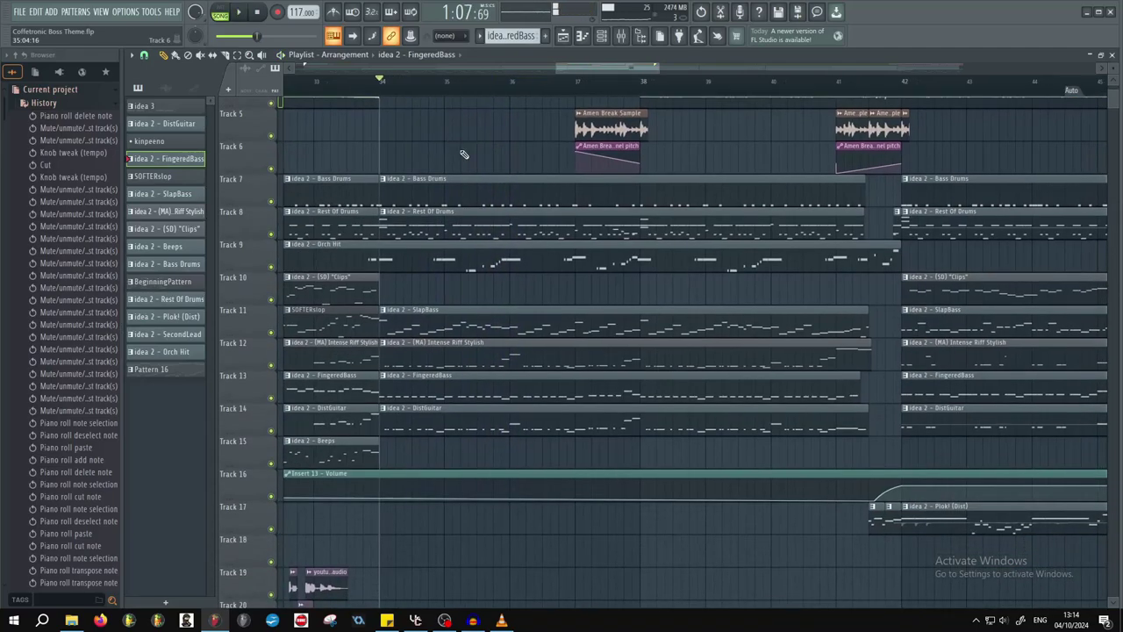
pyautogui.rightClick(271, 333)
pyautogui.scroll(3, 391, 300)
pyautogui.scroll(-3, 419, 309)
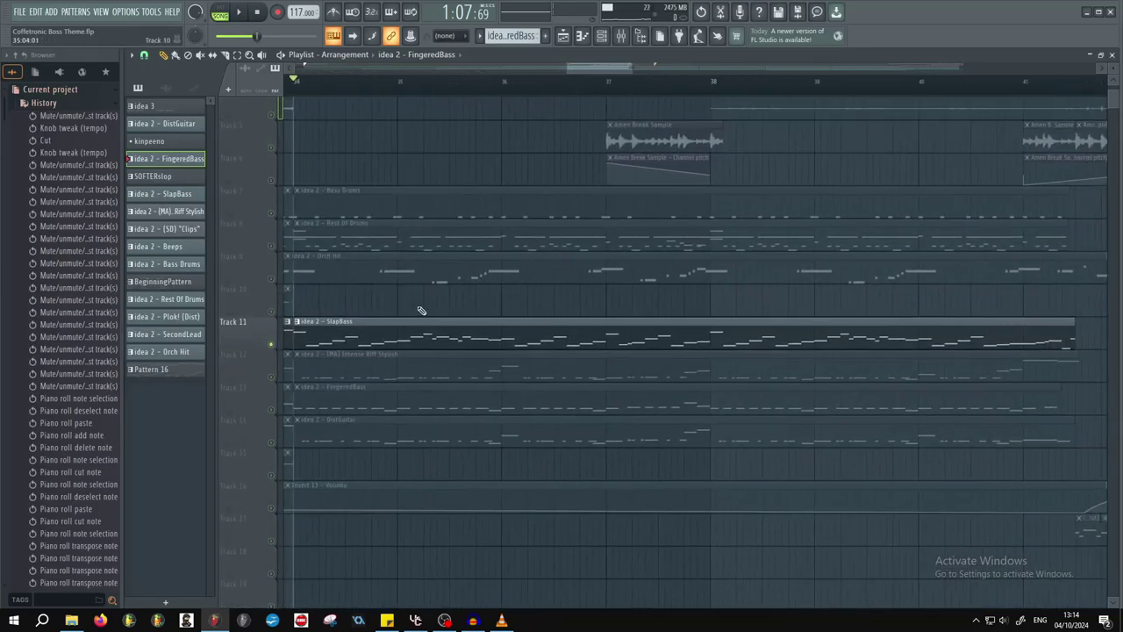
pyautogui.moveTo(485, 311); pyautogui.dragTo(502, 341)
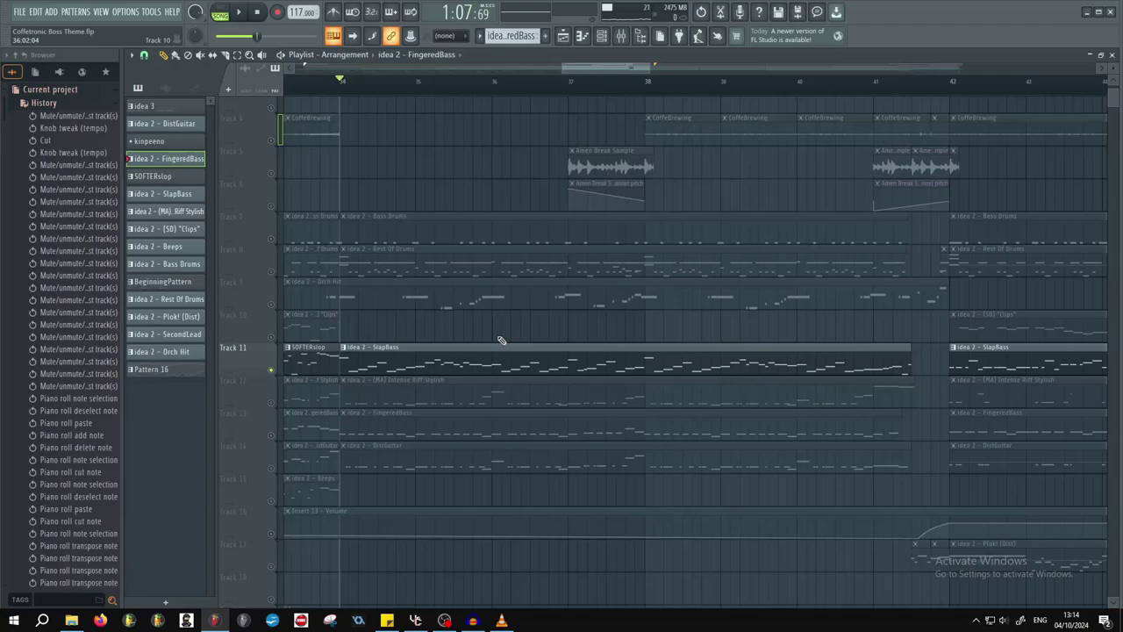
pyautogui.press('space')
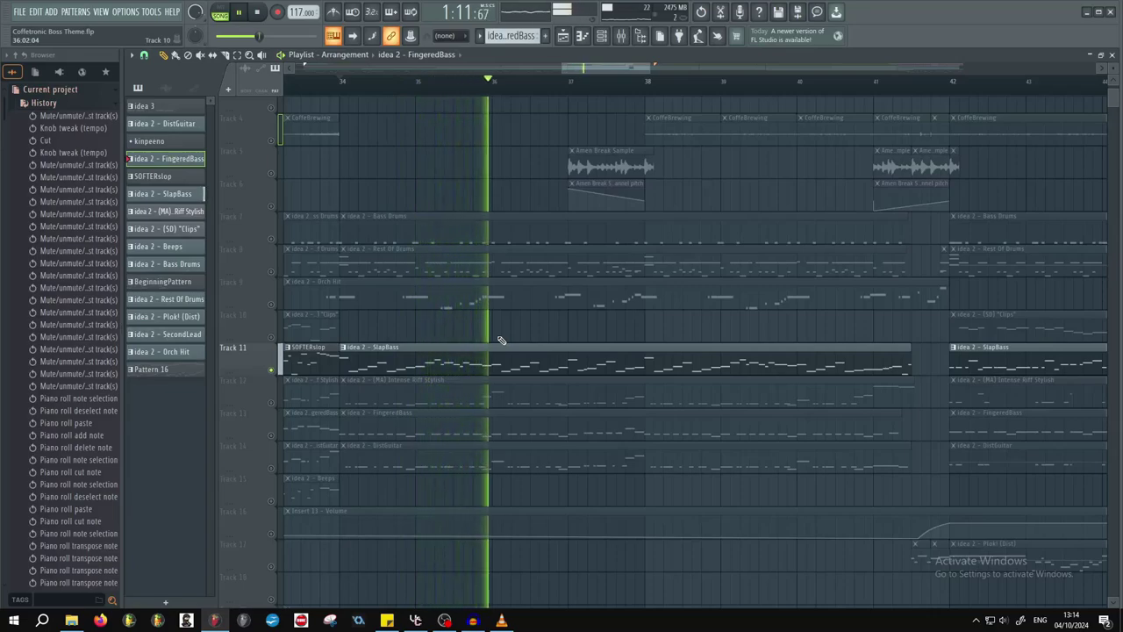
pyautogui.press('space')
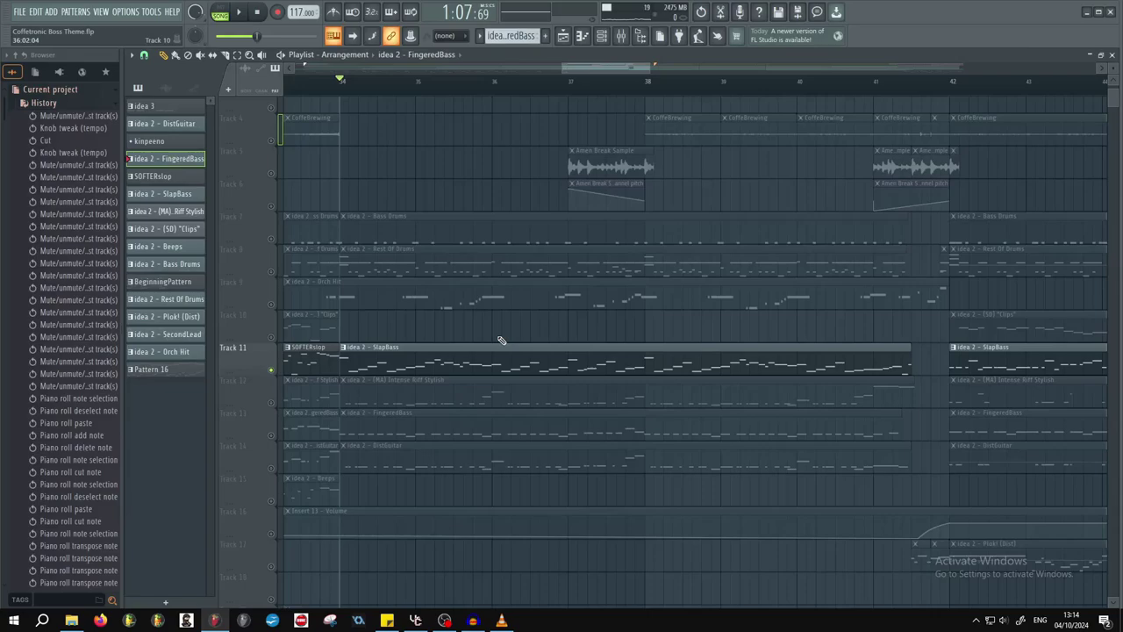
# - Switch to VLC media player, play the start of Pebble paper pruner.mp3 for comparison, and minimize the player
pyautogui.click(501, 621)
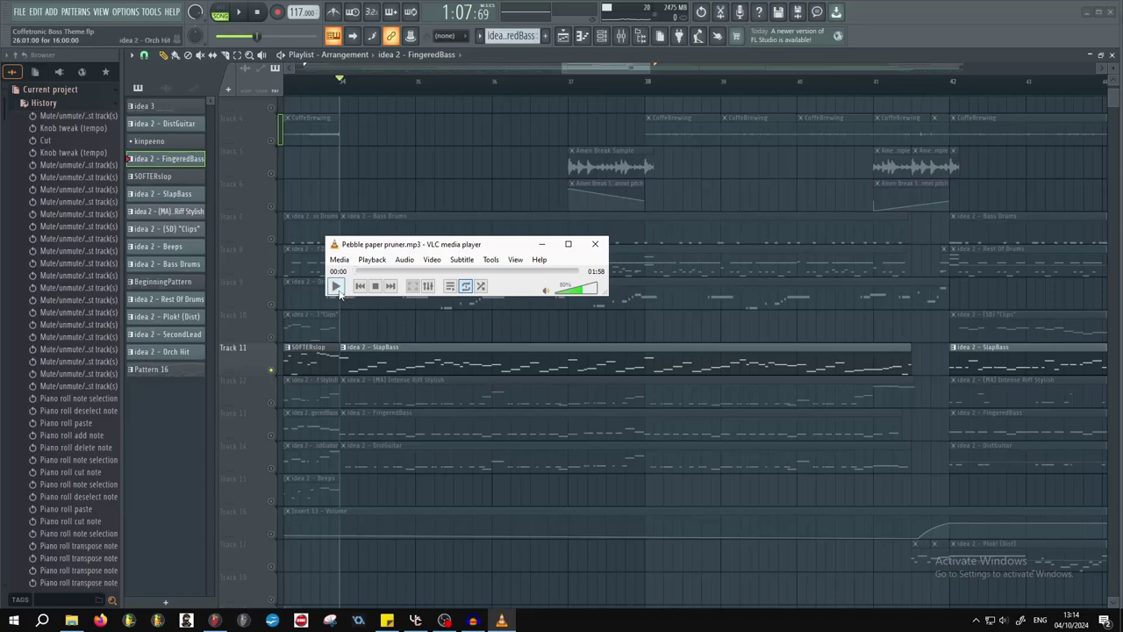
pyautogui.click(339, 293)
pyautogui.click(337, 290)
pyautogui.click(542, 245)
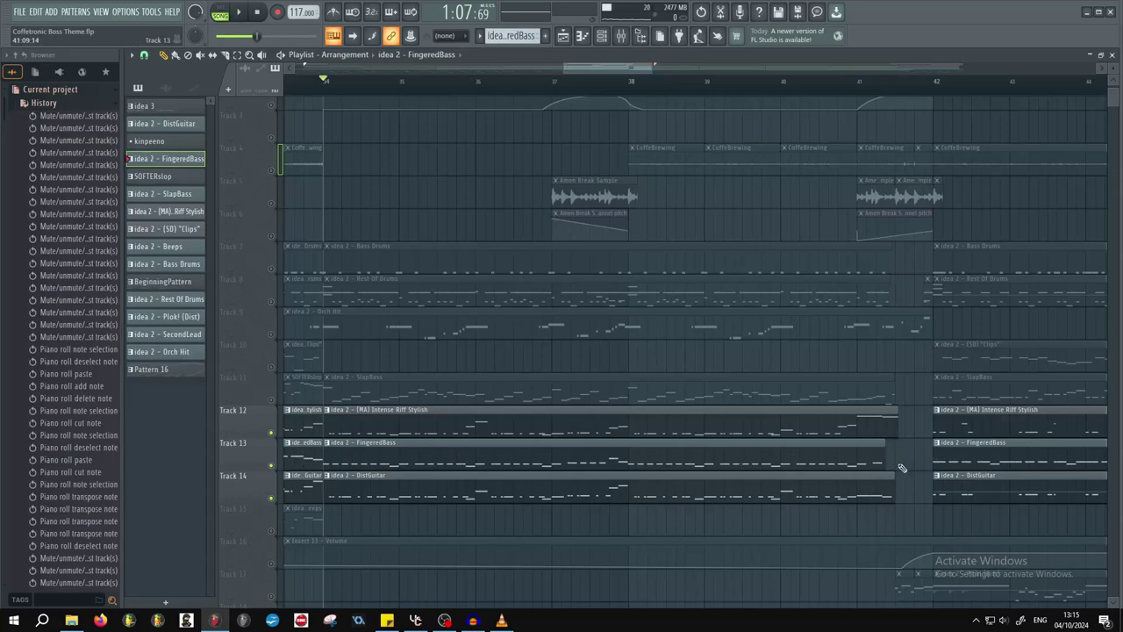
# - Play the isolated Tracks 12, 13 and 14 from bar 34, and inspect the (MA) Intense Riff Stylish notes from bar 17 in the piano roll
pyautogui.press('space')
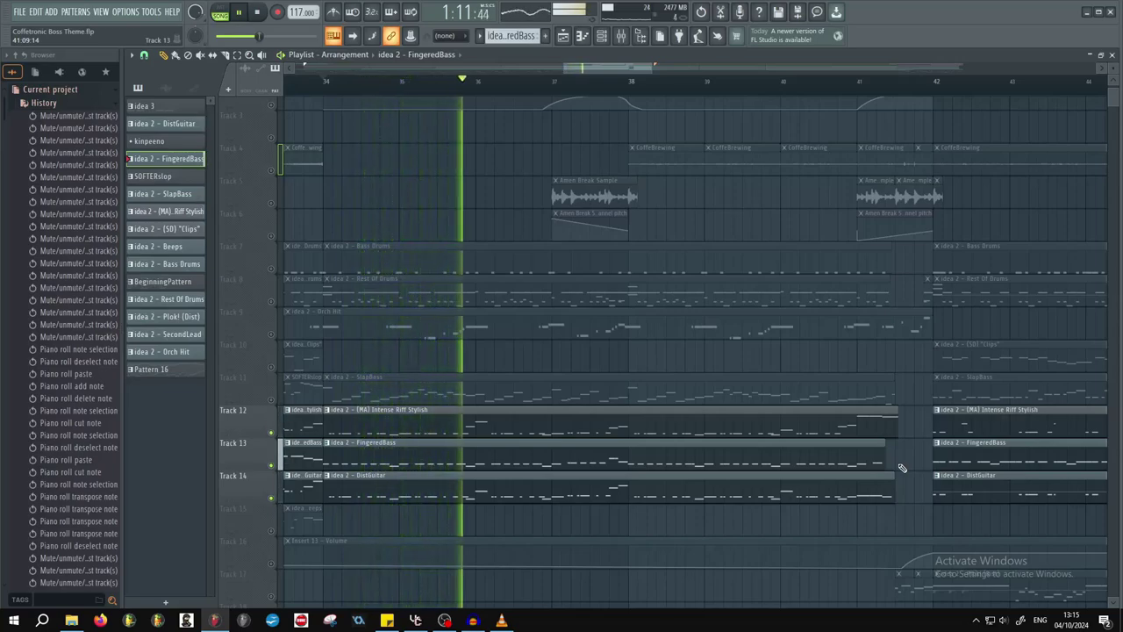
pyautogui.press('space')
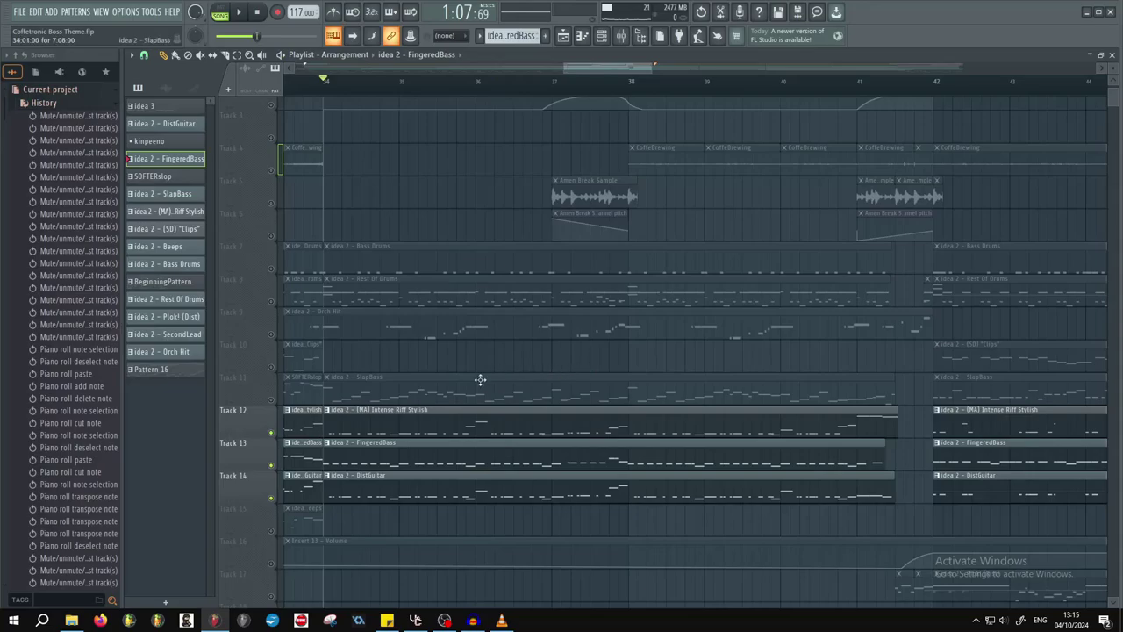
pyautogui.doubleClick(413, 419)
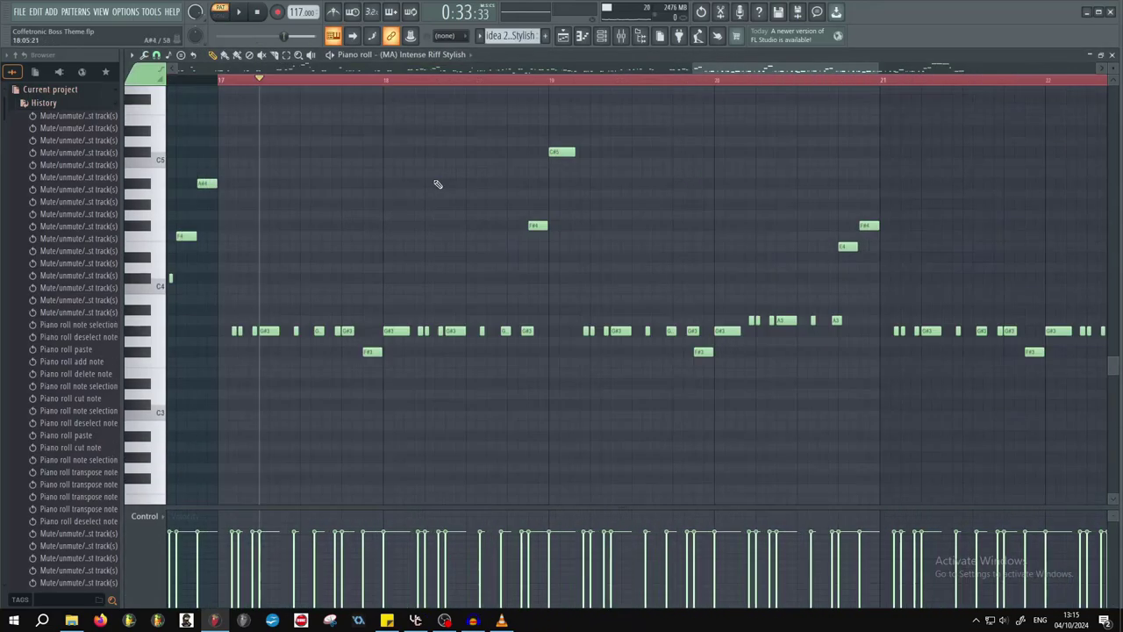
pyautogui.press('space')
pyautogui.press('space')
pyautogui.scroll(-3, 438, 184)
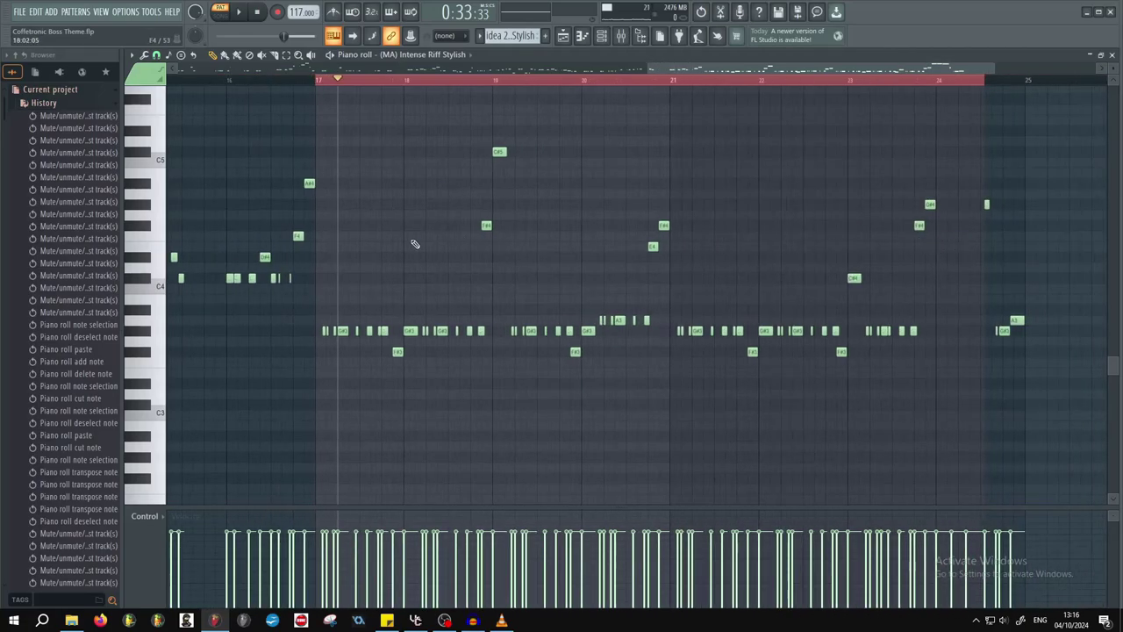
pyautogui.click(318, 83)
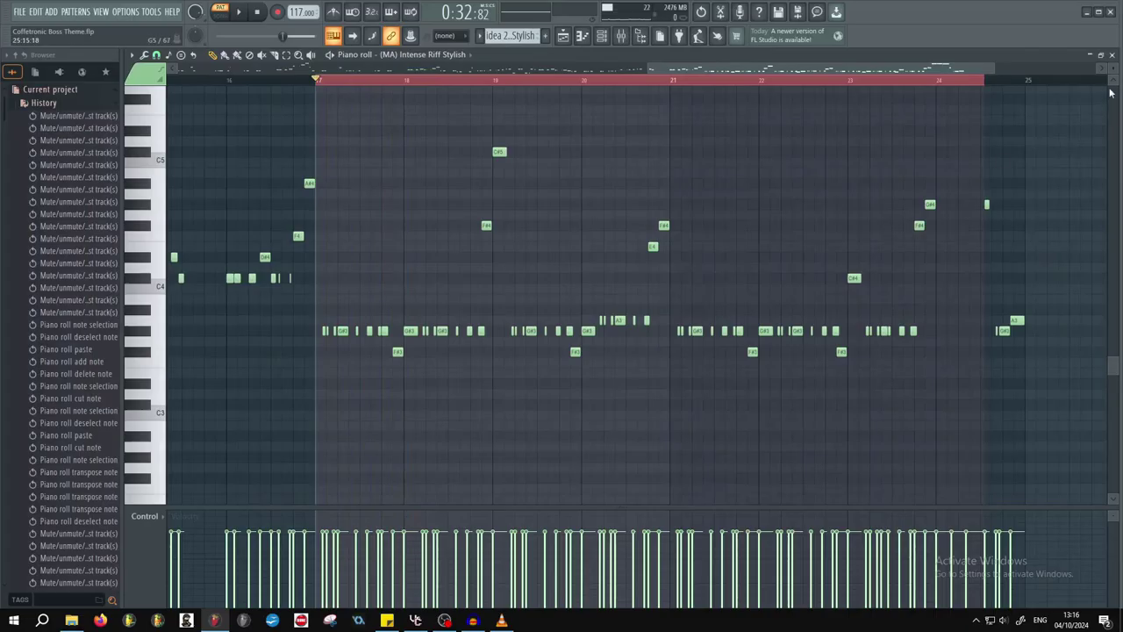
pyautogui.click(1113, 55)
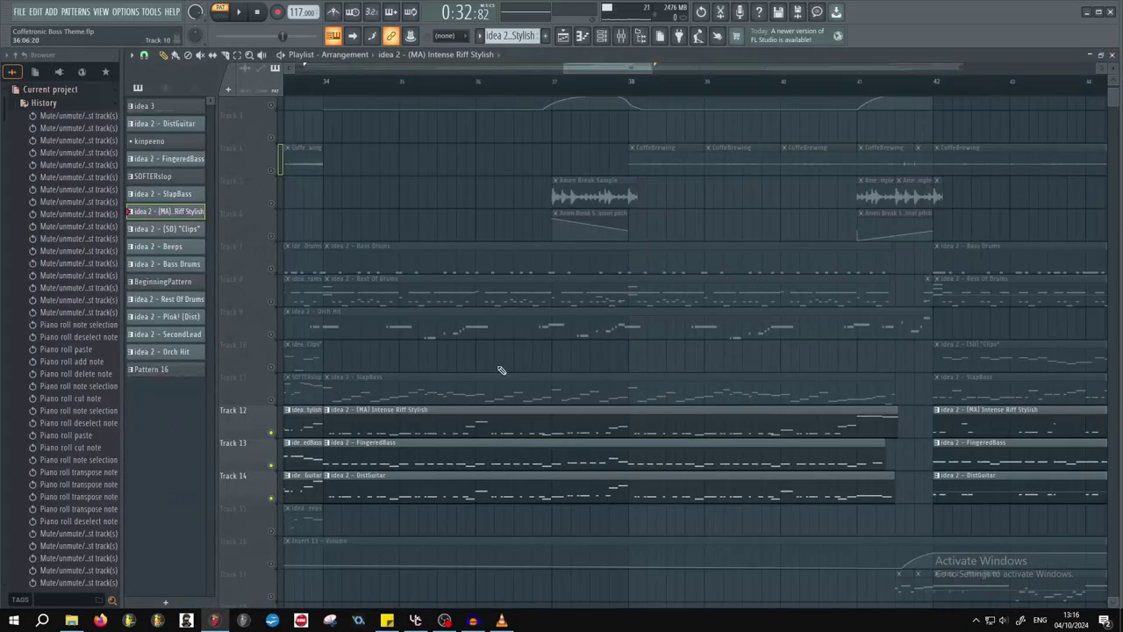
# - Isolate Track 5 and play the Amen Break Sample alone from bar 37
pyautogui.scroll(-5, 430, 412)
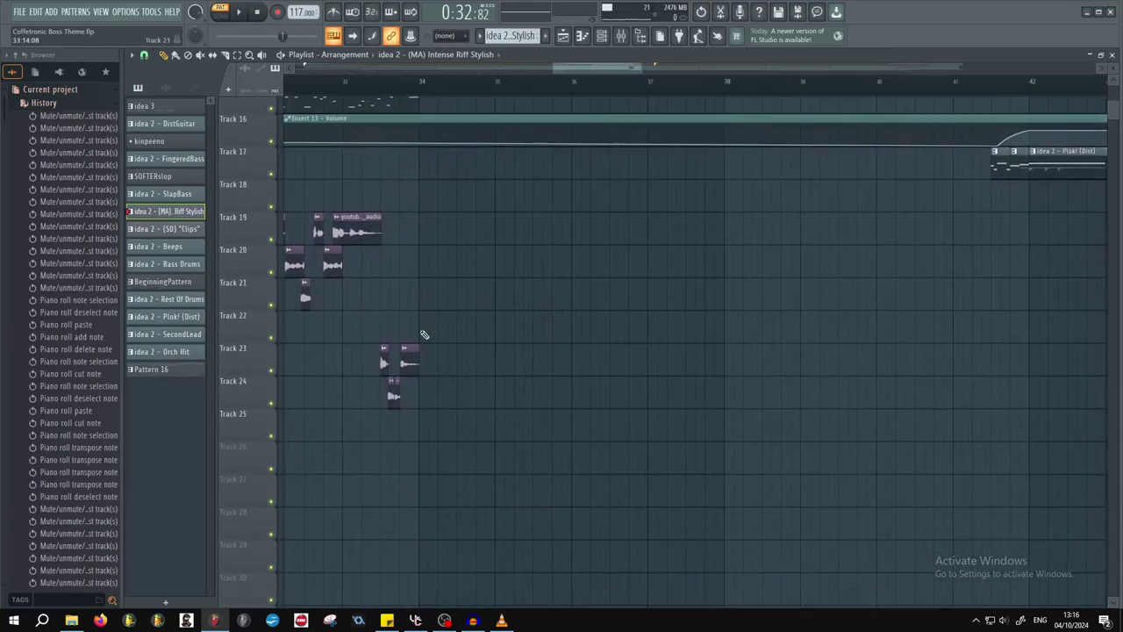
pyautogui.scroll(5, 552, 363)
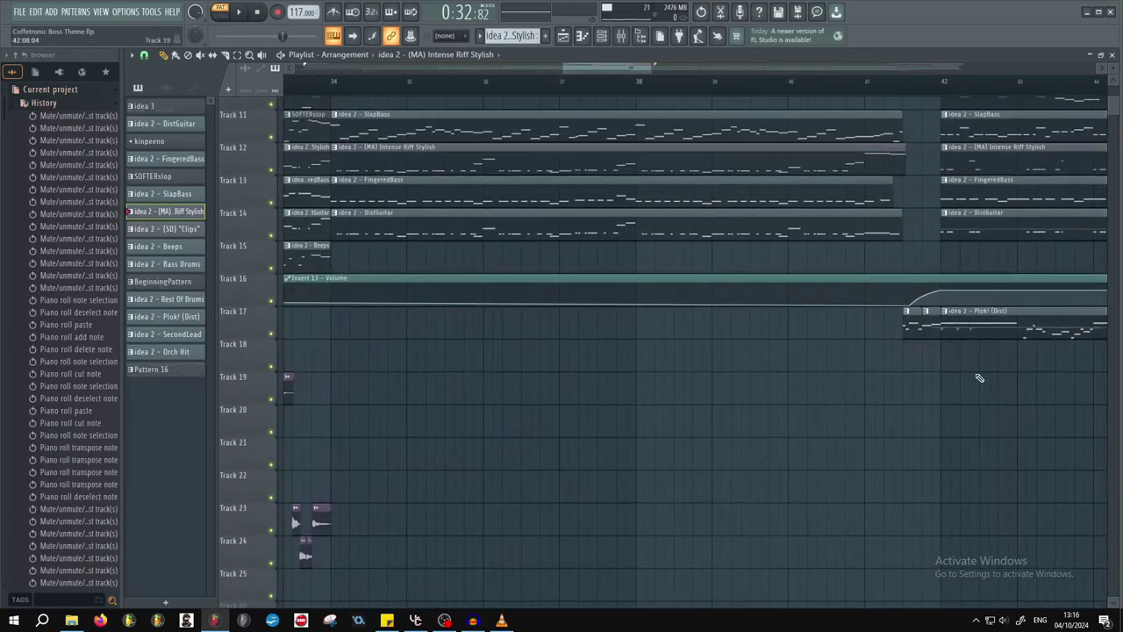
pyautogui.scroll(6, 614, 316)
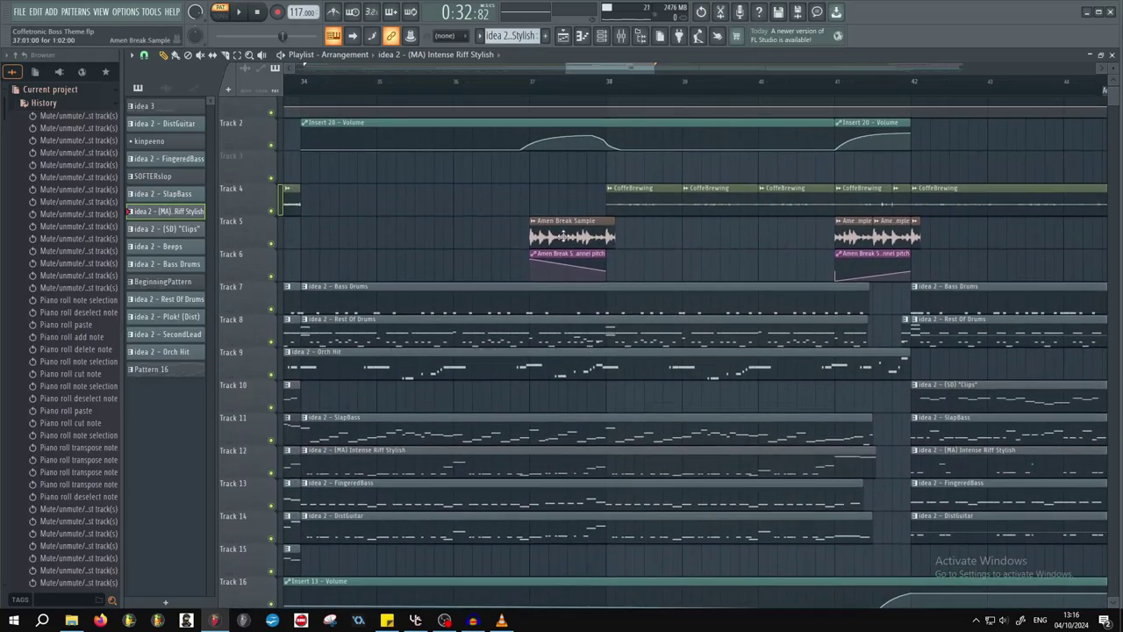
pyautogui.scroll(10, 531, 232)
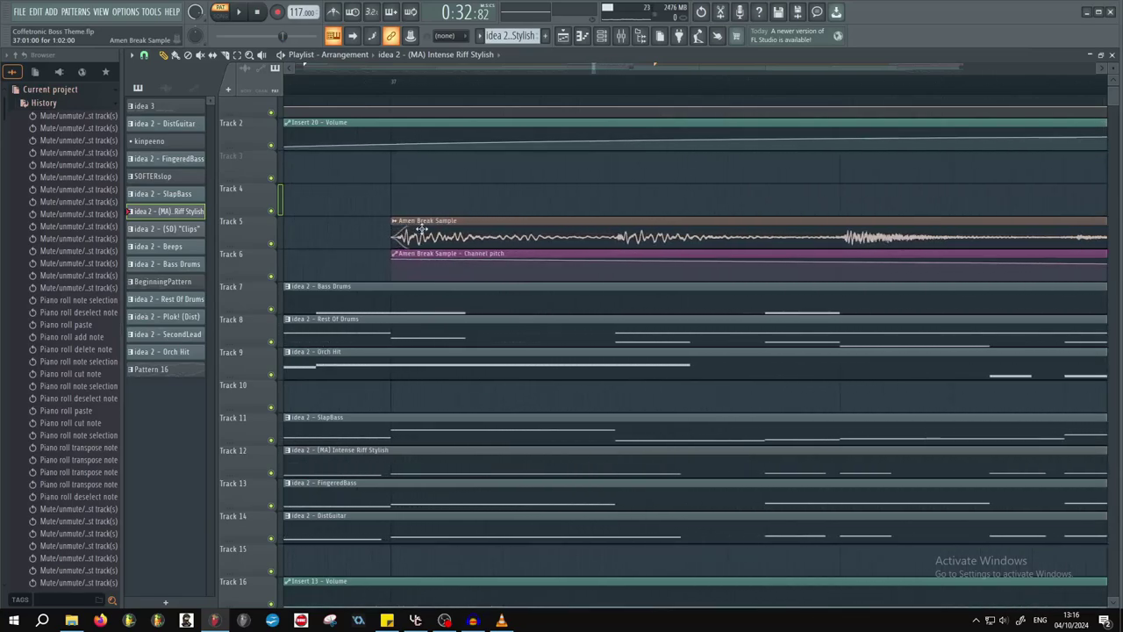
pyautogui.scroll(-4, 425, 222)
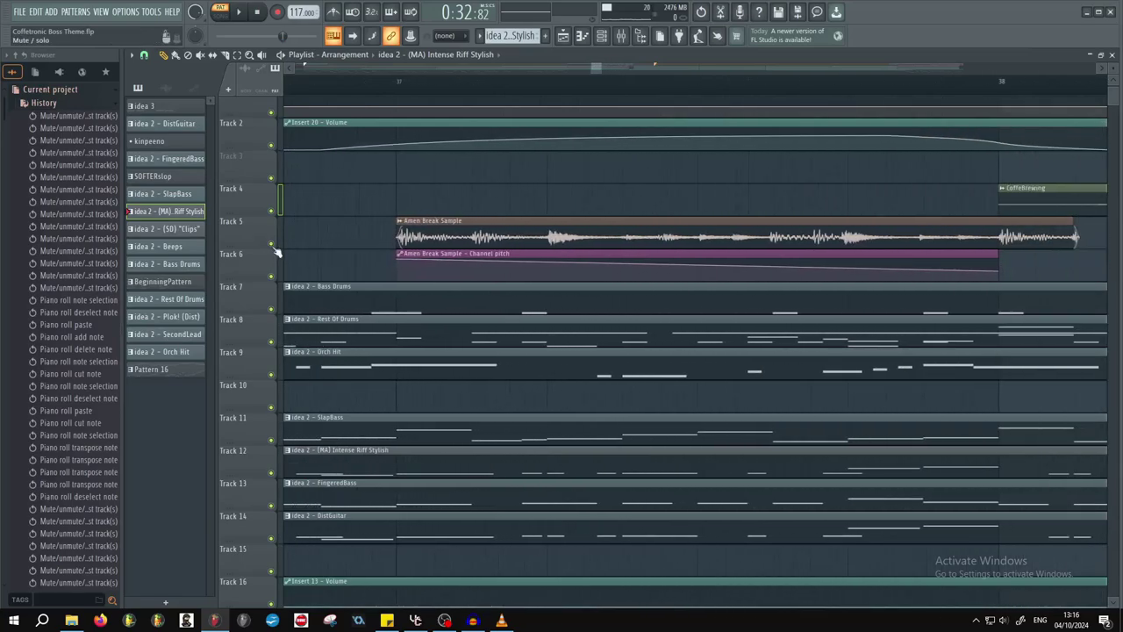
pyautogui.rightClick(272, 245)
pyautogui.click(404, 83)
pyautogui.press('space')
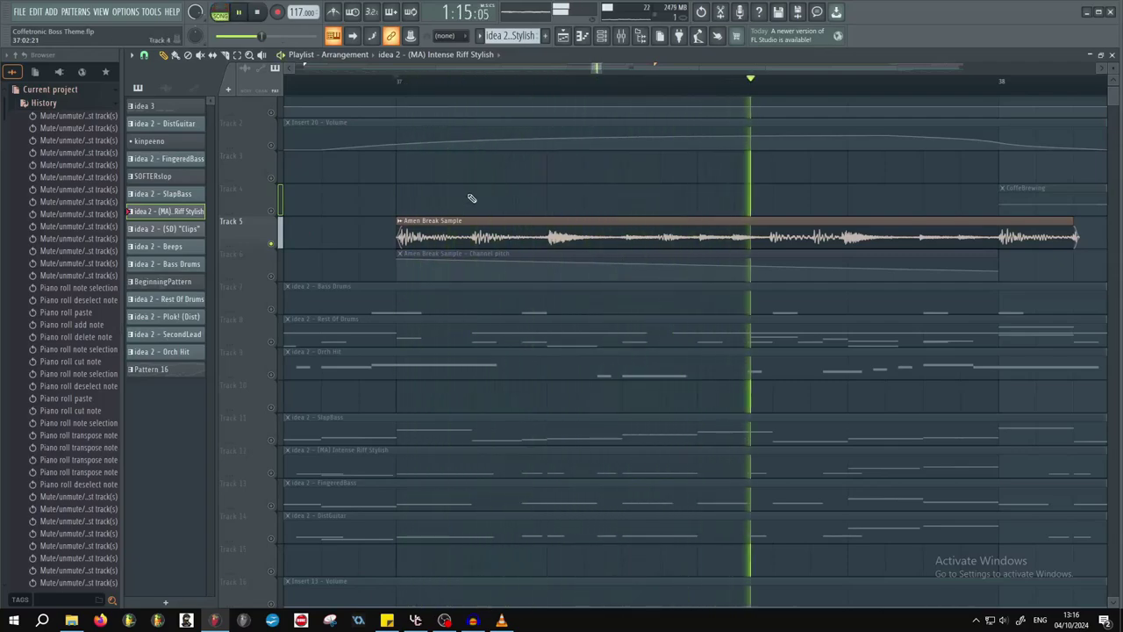
pyautogui.press('space')
# - Activate Track 6 with the Channel pitch automation and replay the Amen Break Sample from bar 37
pyautogui.click(271, 276)
pyautogui.scroll(2, 504, 258)
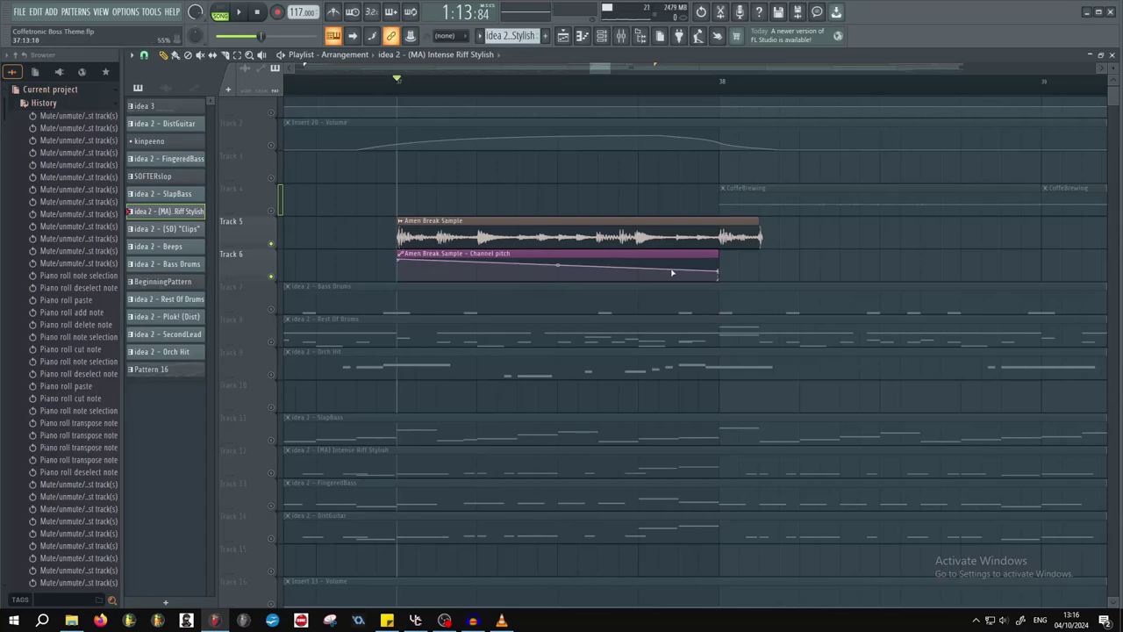
pyautogui.press('space')
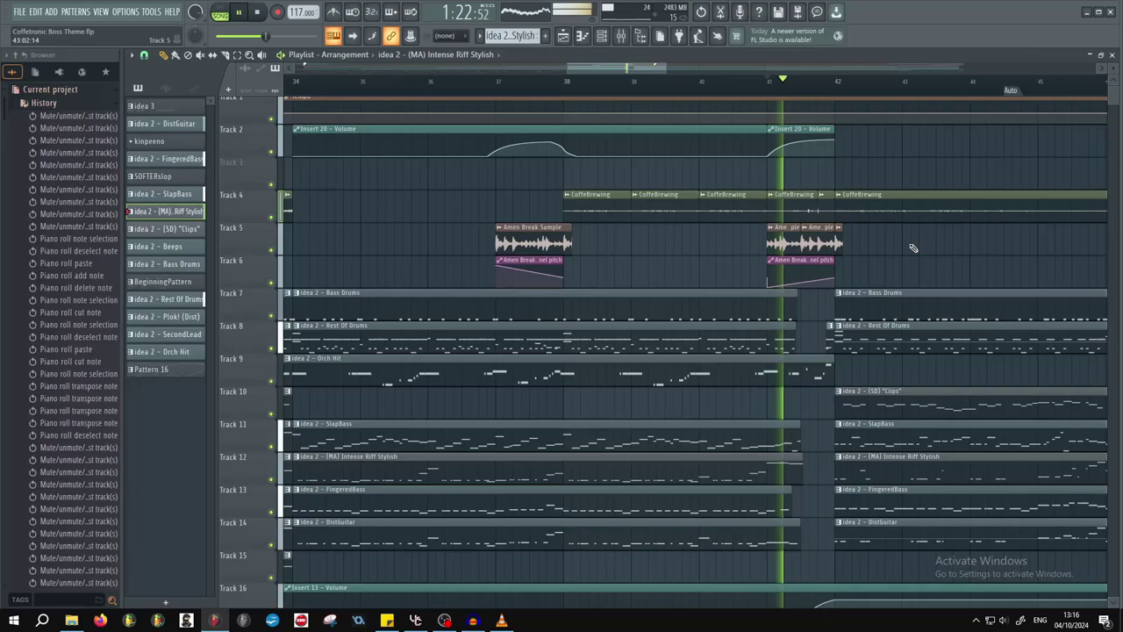
# - Replay the full arrangement from bar 40 and look over the tracks in the transition into bar 42
pyautogui.scroll(-4, 913, 248)
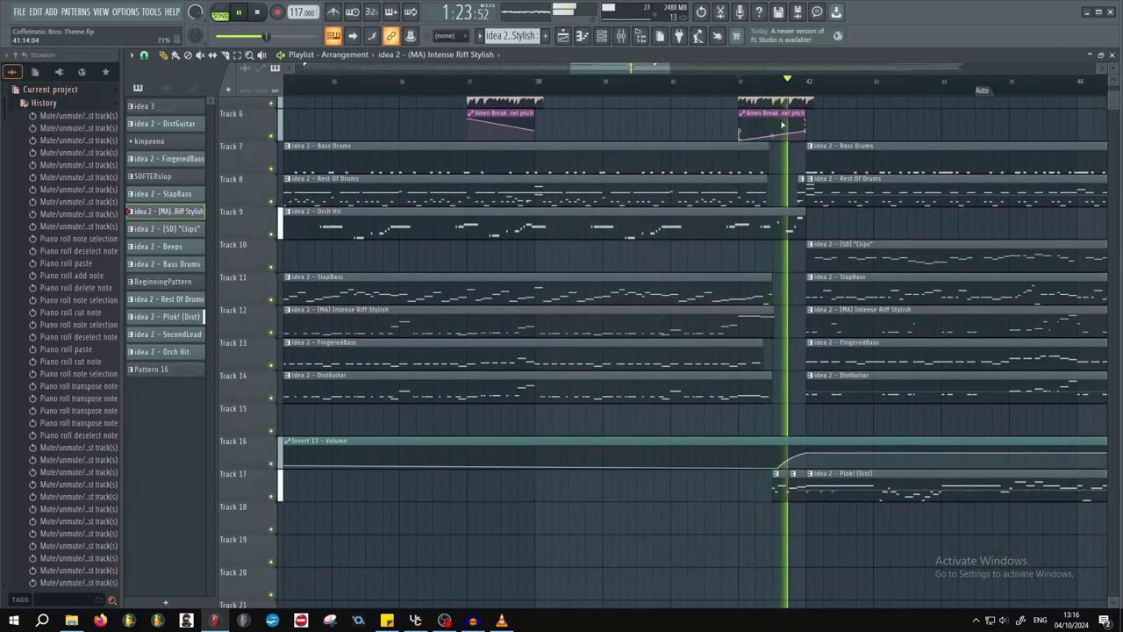
pyautogui.click(672, 81)
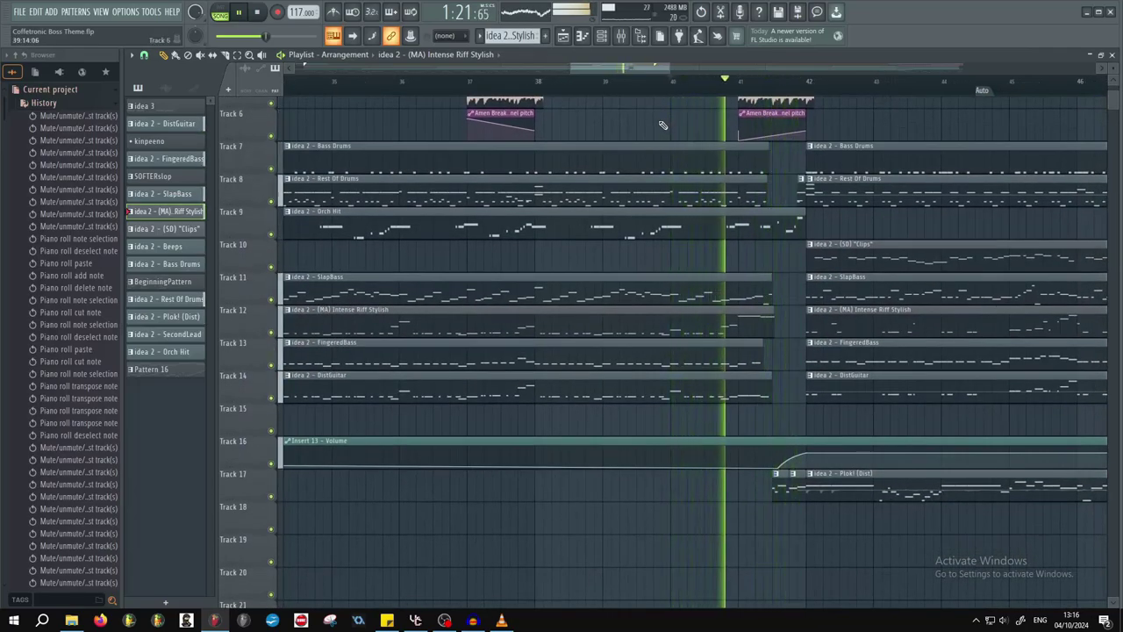
pyautogui.press('space')
pyautogui.moveTo(700, 138); pyautogui.dragTo(626, 185)
pyautogui.scroll(-3, 626, 185)
pyautogui.scroll(5, 671, 238)
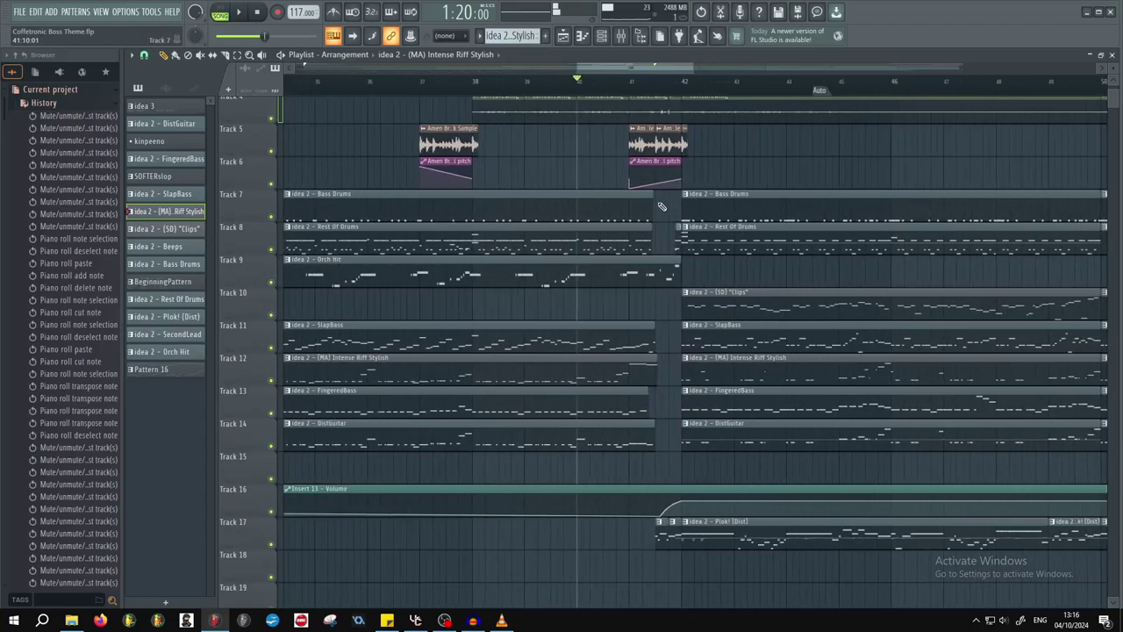
pyautogui.scroll(3, 606, 316)
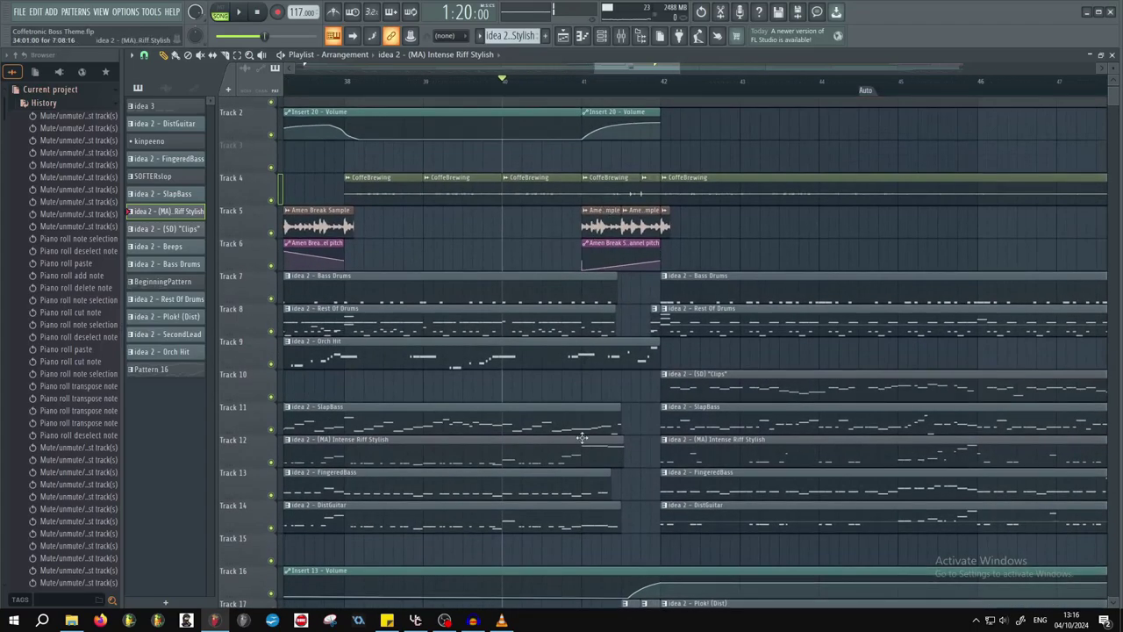
# - Mute Track 12 and reactivate it, and start playback of the arrangement from bar 41
pyautogui.click(273, 462)
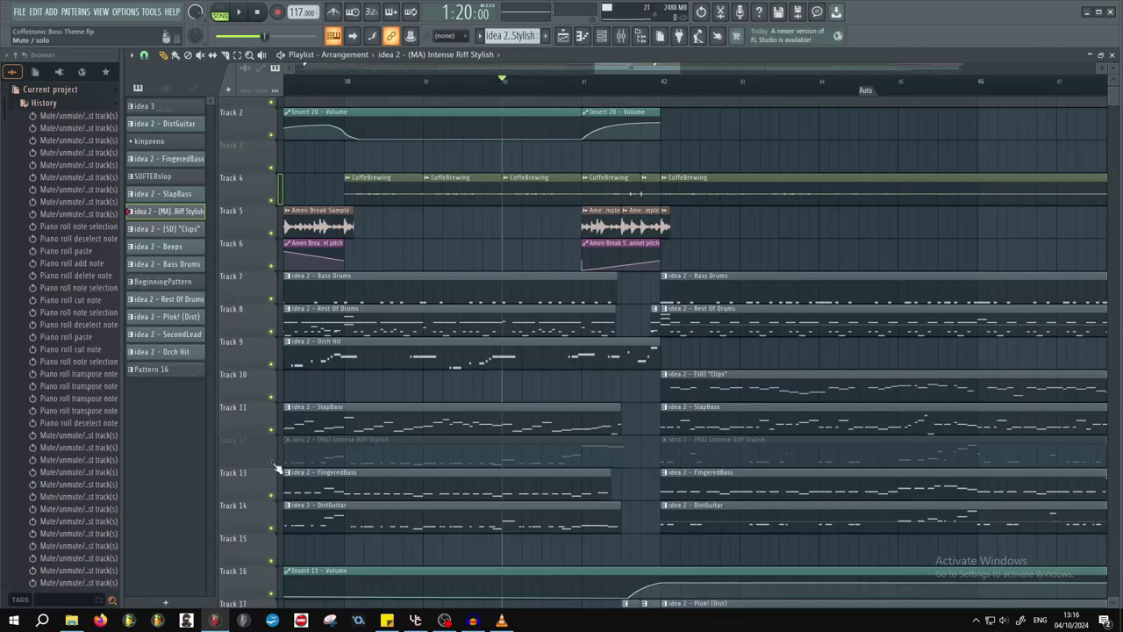
pyautogui.rightClick(272, 463)
pyautogui.click(585, 81)
pyautogui.press('space')
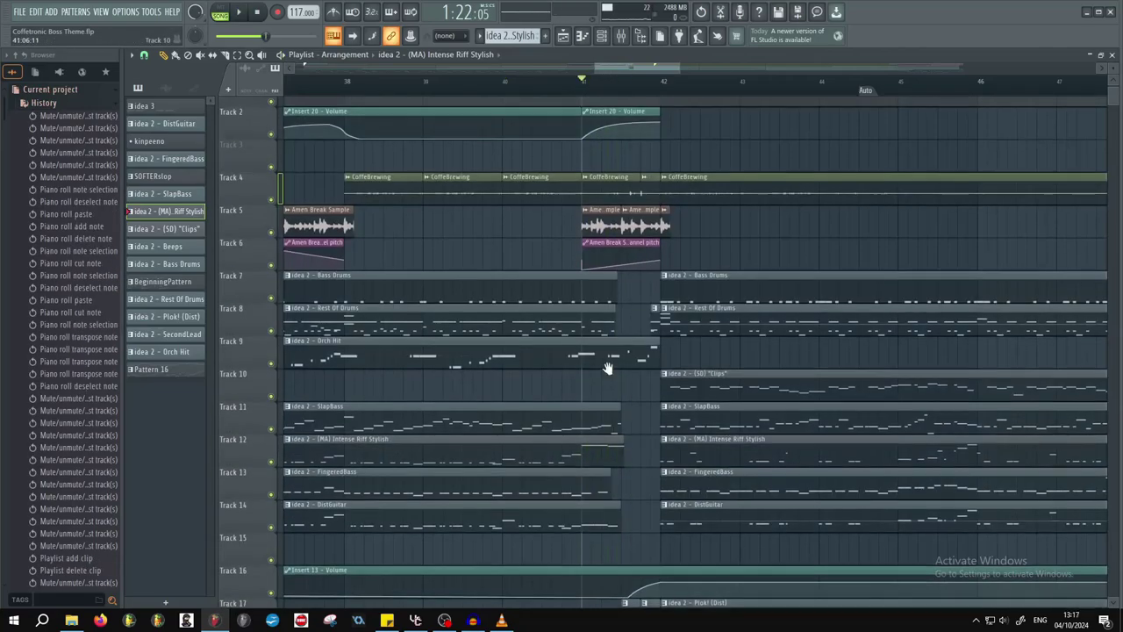
# - Inspect the Plok! (Dist) entry on Track 17 and the Insert 13 volume automation before bar 42, and play the transition
pyautogui.moveTo(607, 368); pyautogui.dragTo(580, 200)
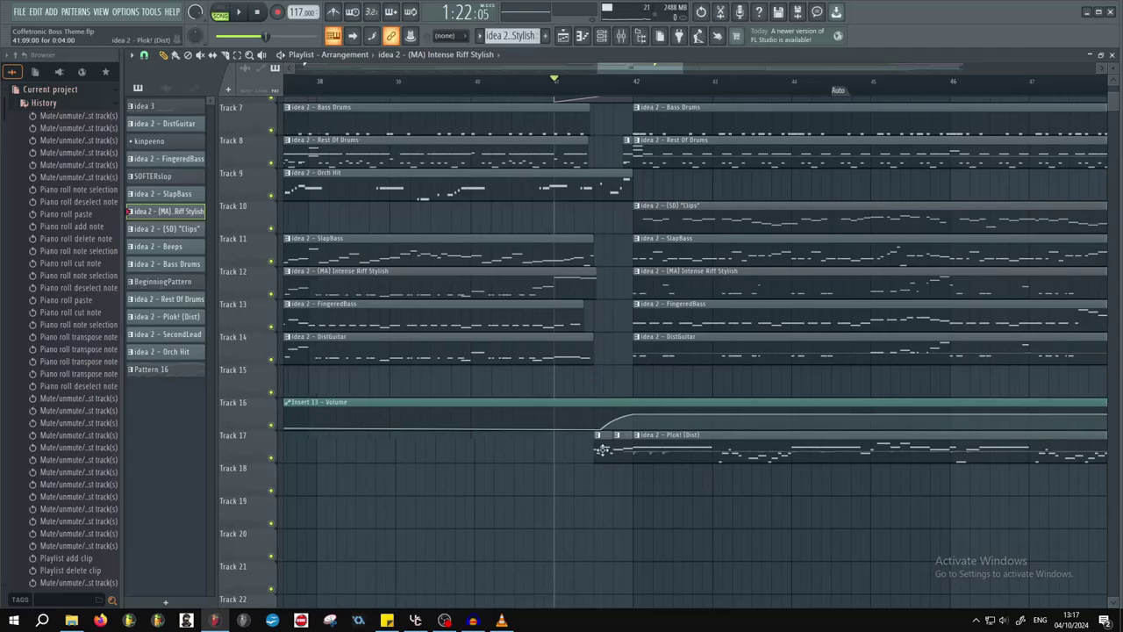
pyautogui.scroll(5, 273, 331)
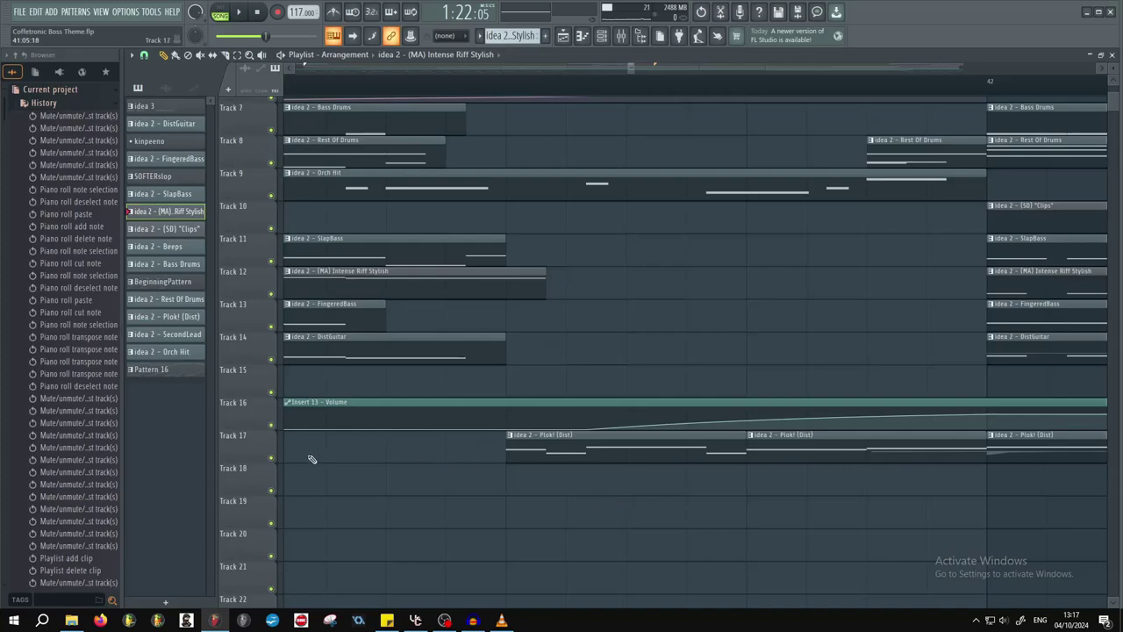
pyautogui.scroll(-3, 601, 345)
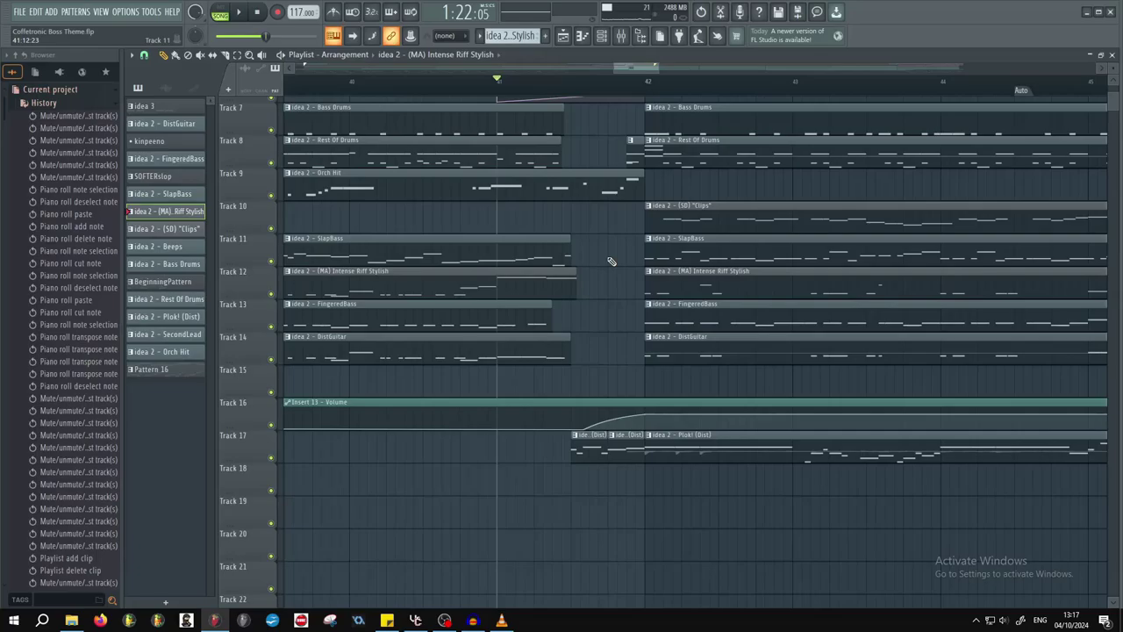
pyautogui.scroll(2, 606, 237)
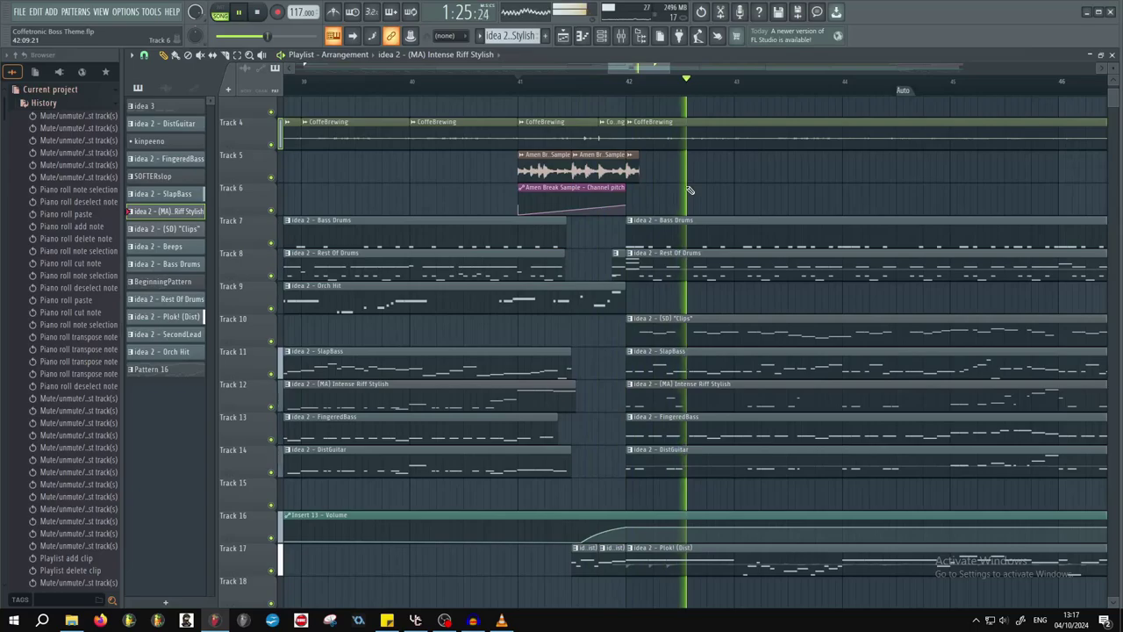
pyautogui.press('space')
pyautogui.scroll(-1, 523, 474)
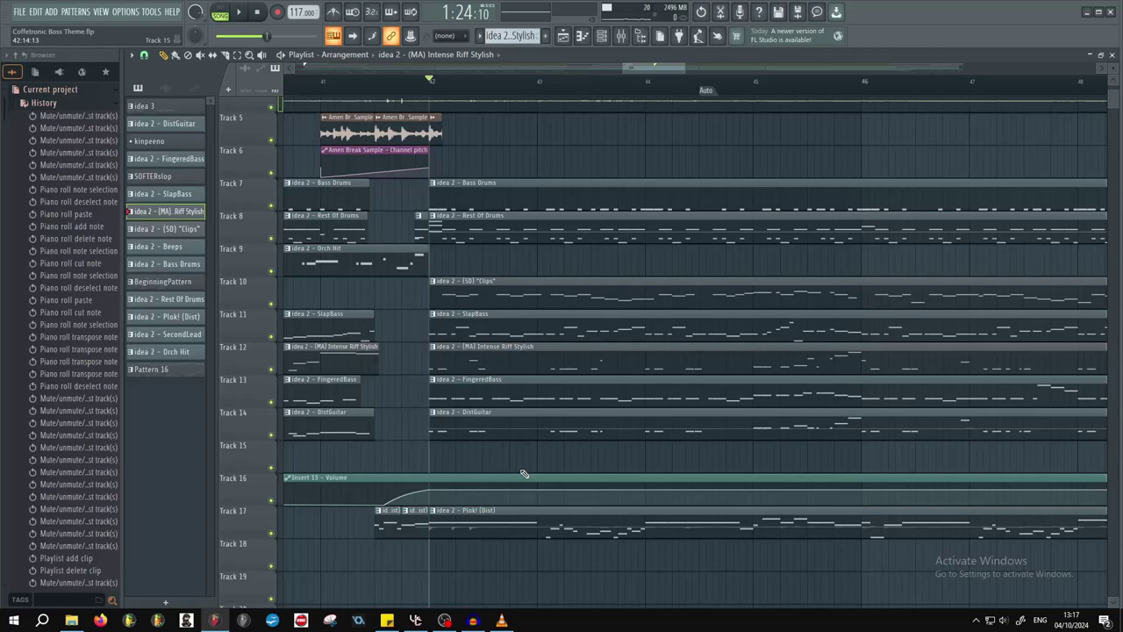
# - Open the Plok! (Dist) channel from its Track 17 clip, enlarge the Wave Candy oscilloscope display, and freeze its waveform
pyautogui.doubleClick(498, 521)
pyautogui.click(1111, 55)
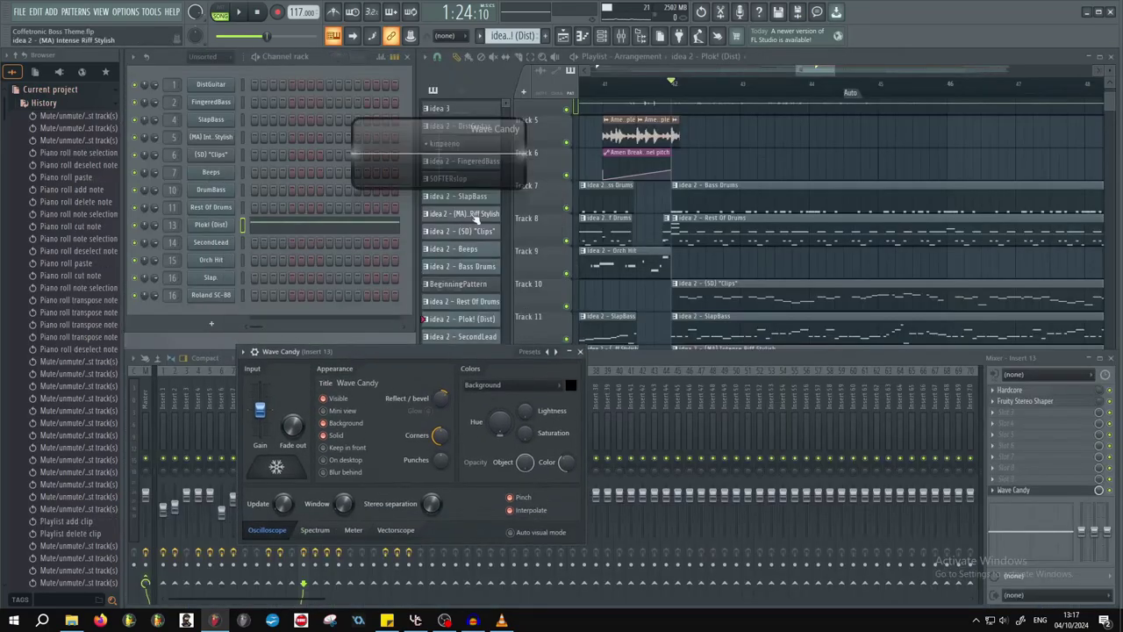
pyautogui.moveTo(523, 185); pyautogui.dragTo(925, 511)
pyautogui.moveTo(594, 256); pyautogui.dragTo(625, 164)
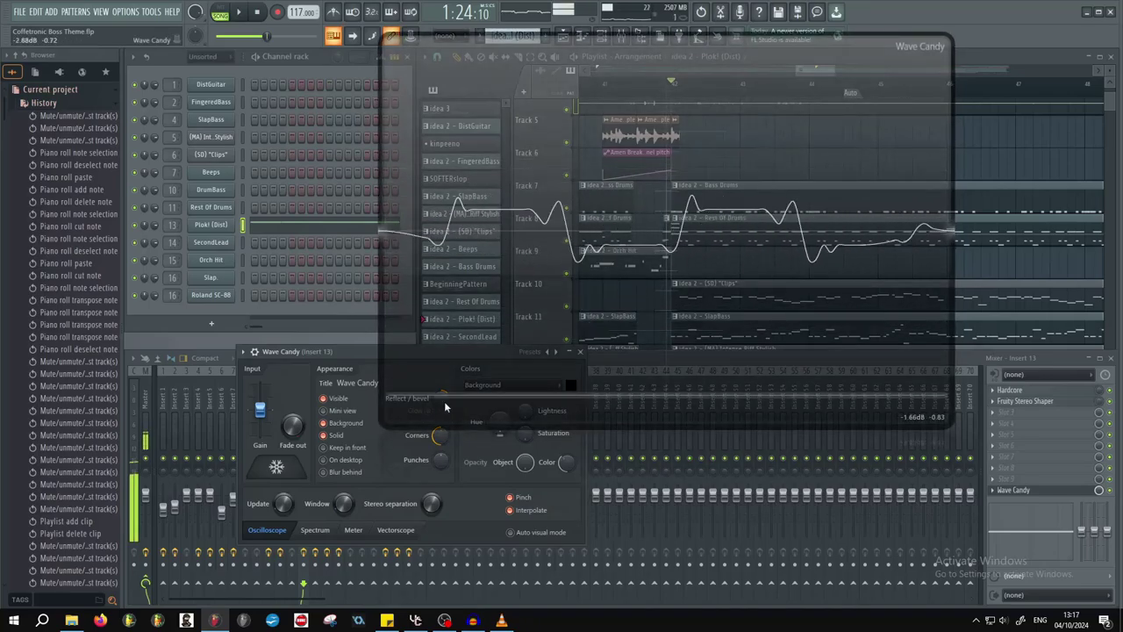
pyautogui.click(279, 467)
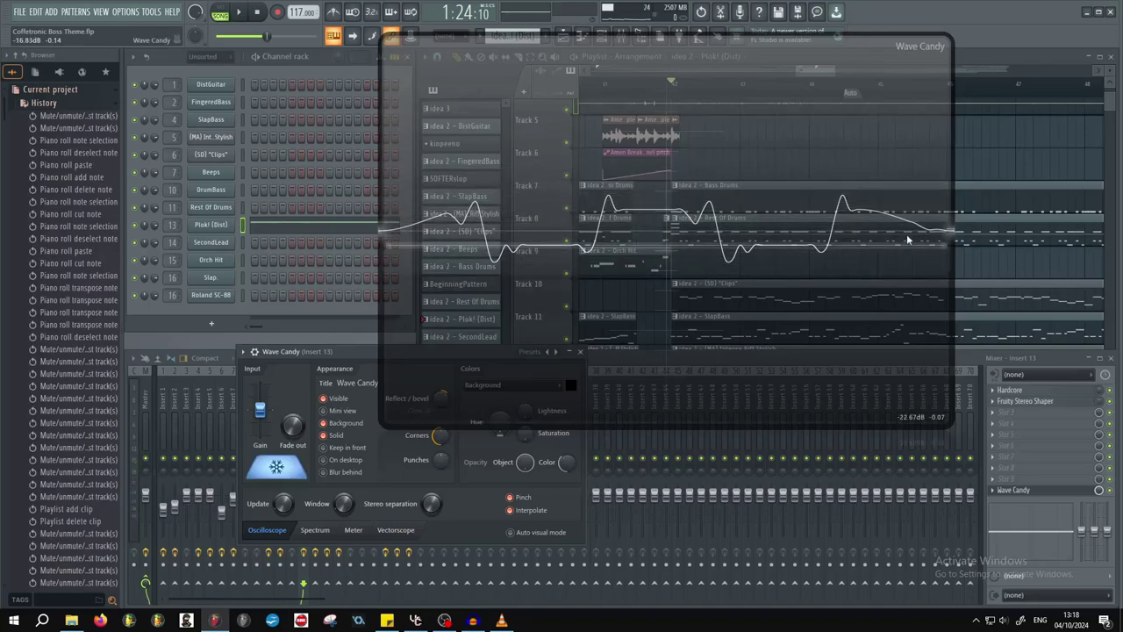
# - Raise the mix levels of Hardcore and Fruity Stereo Shaper on Insert 13, and toggle the Wave Candy freeze
pyautogui.click(210, 226)
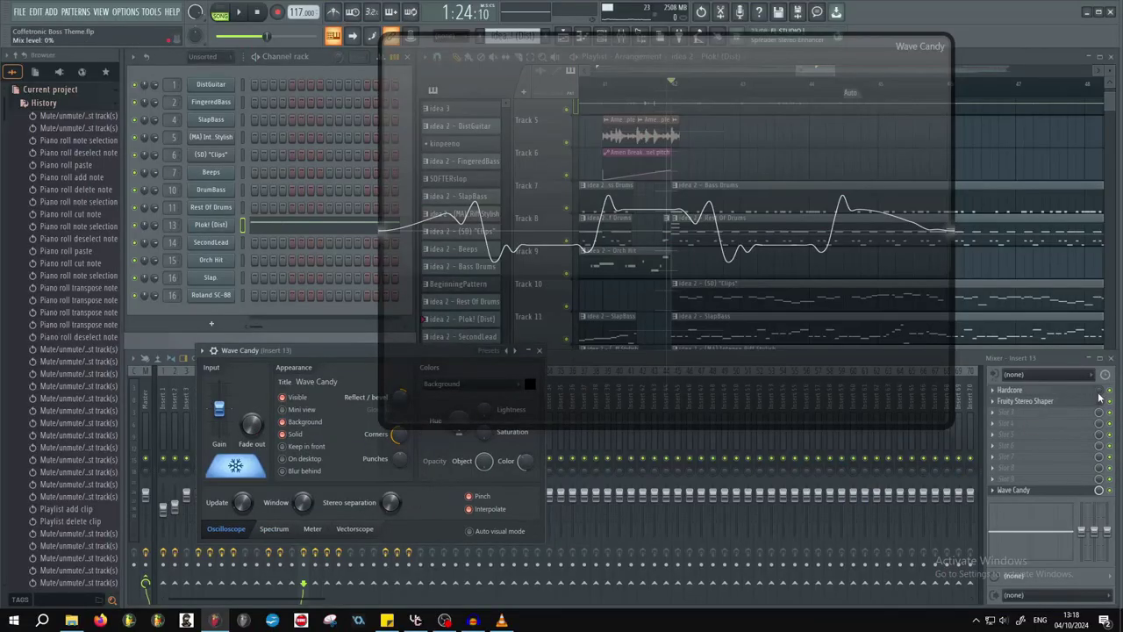
pyautogui.moveTo(1099, 392); pyautogui.dragTo(1099, 347)
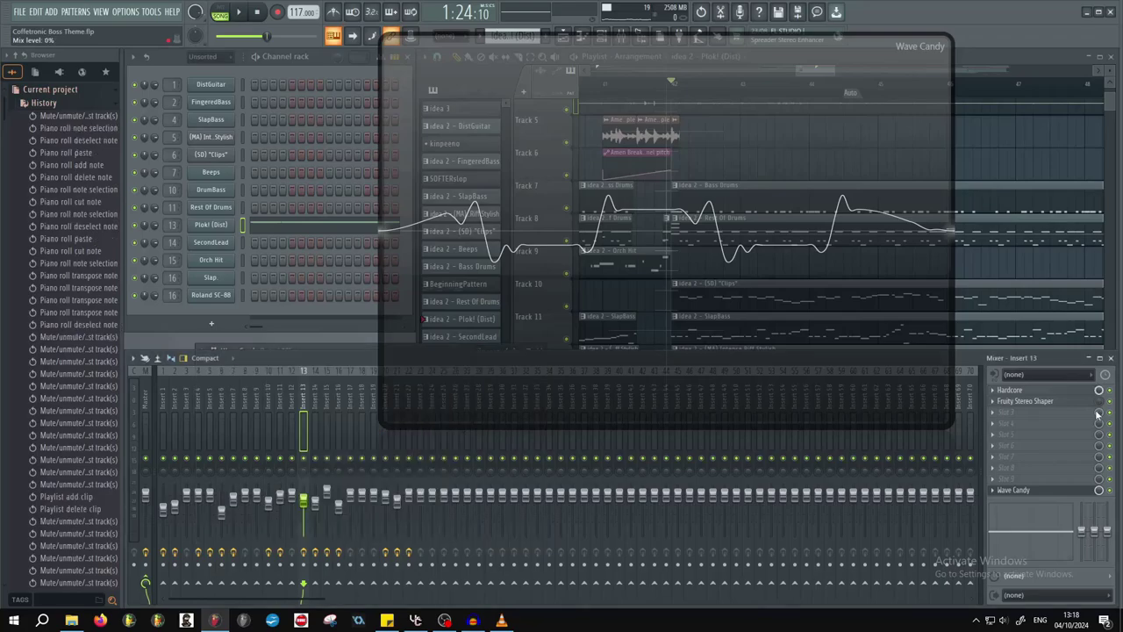
pyautogui.moveTo(1099, 401); pyautogui.dragTo(1099, 321)
pyautogui.click(313, 351)
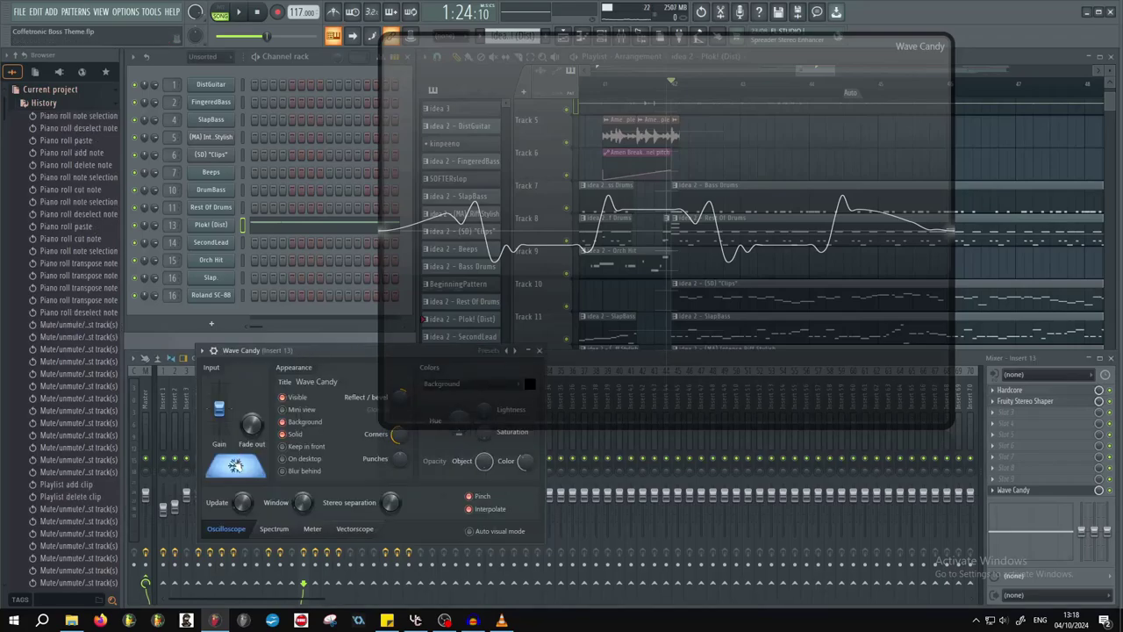
pyautogui.click(236, 465)
pyautogui.click(217, 474)
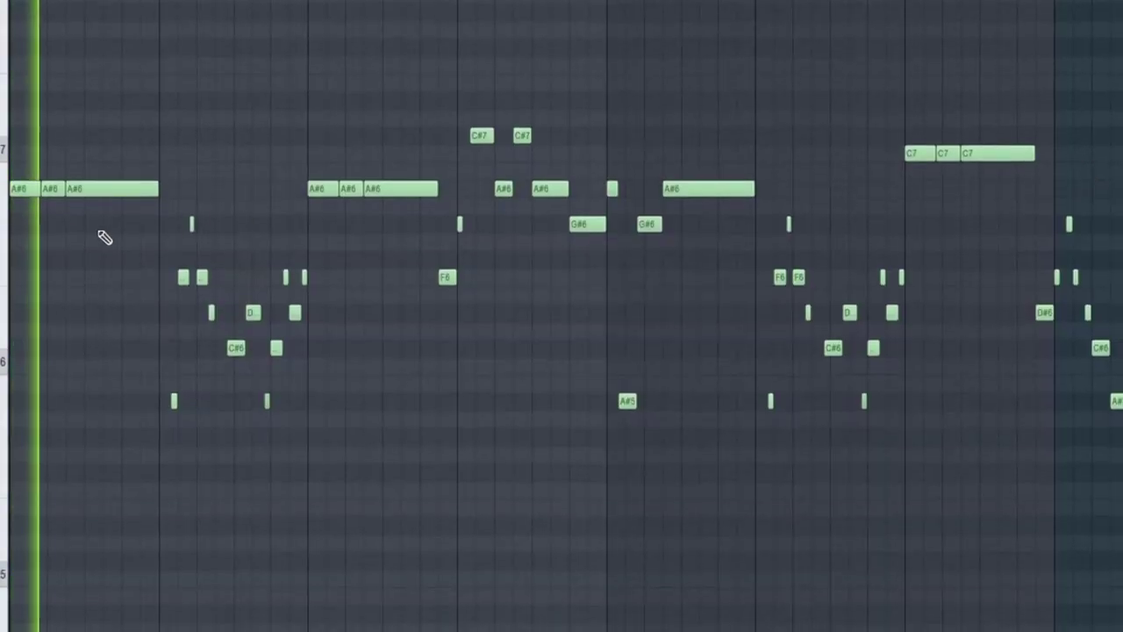
# - Play the Plok! (Dist) melody while following its opening notes in the piano roll
pyautogui.scroll(3, 62, 226)
pyautogui.moveTo(357, 233); pyautogui.dragTo(405, 247)
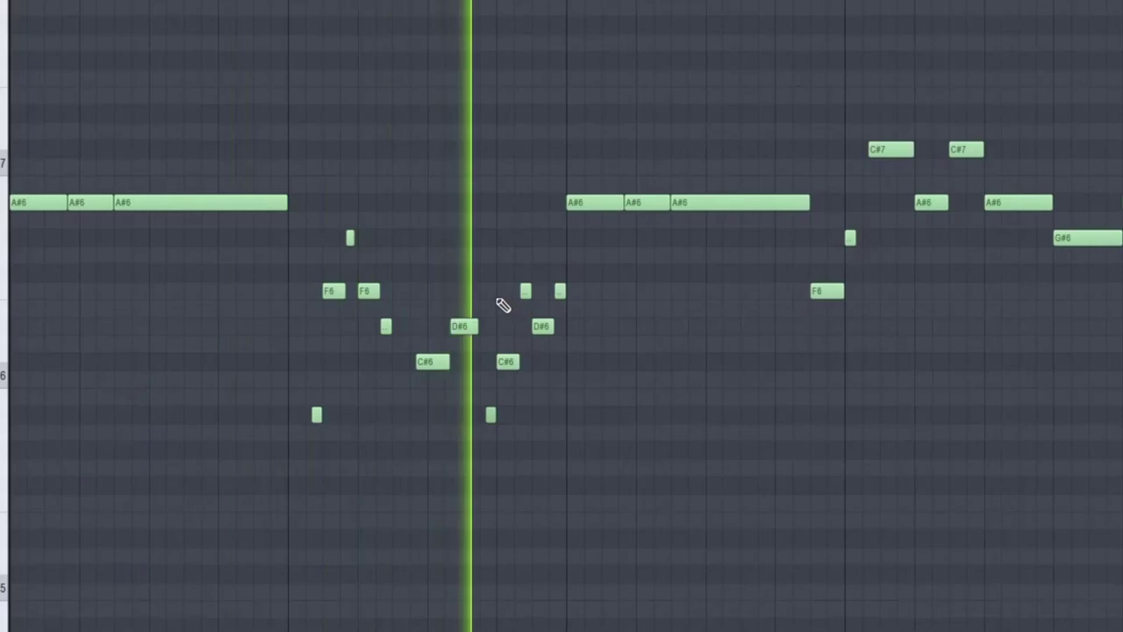
pyautogui.press('space')
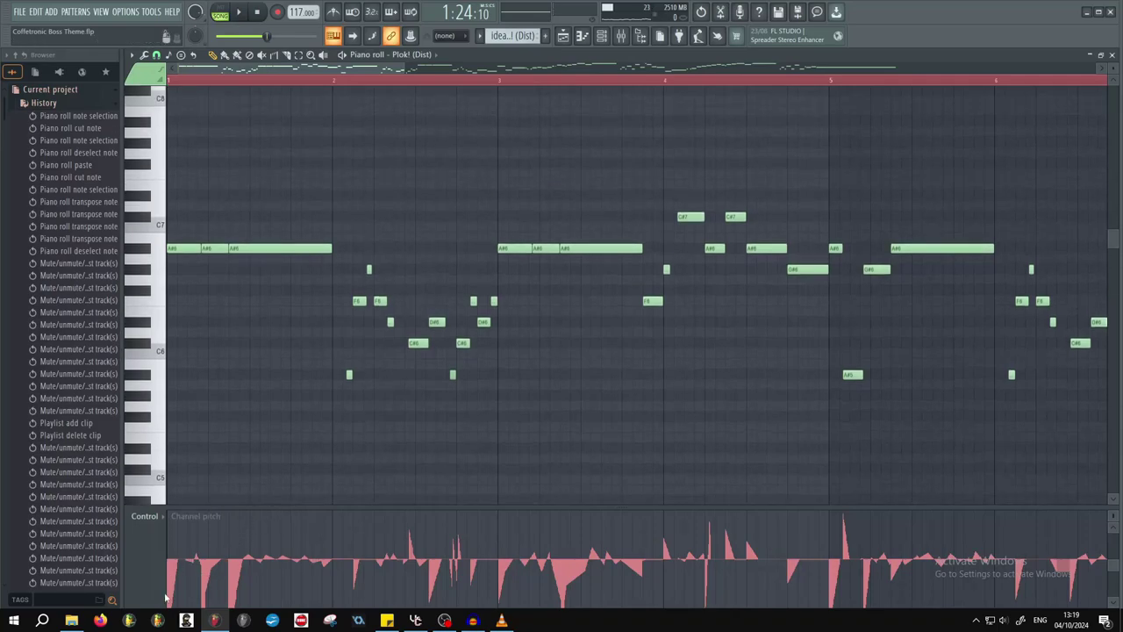
# - Flatten the Channel pitch bend at the start of the first A#6 note, play the pattern, and undo the edit
pyautogui.scroll(5, 163, 569)
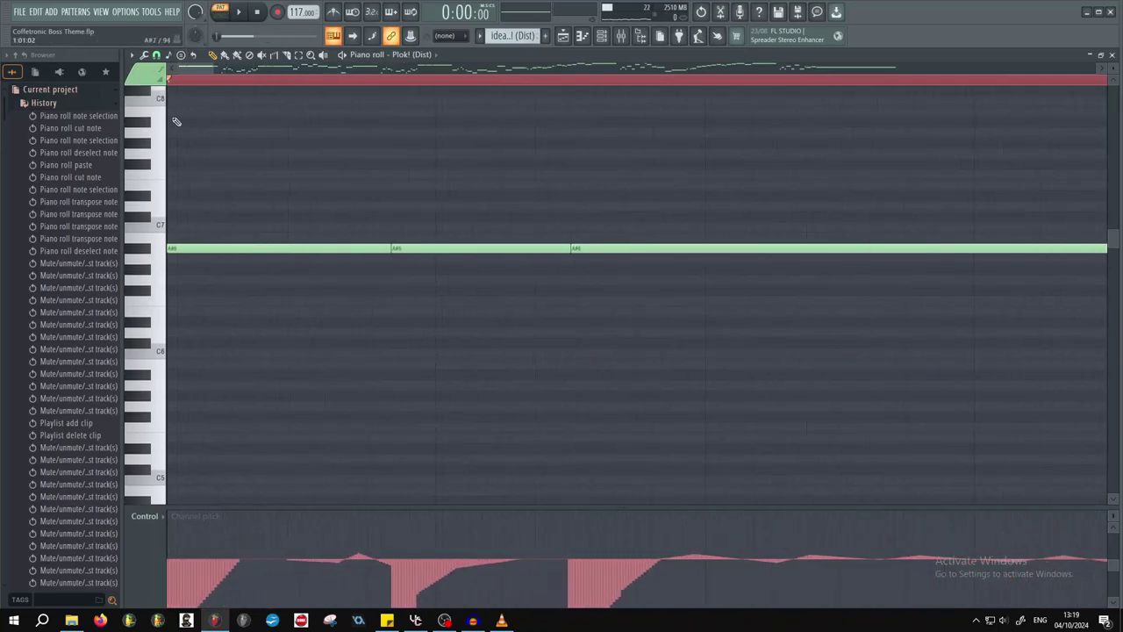
pyautogui.moveTo(238, 560); pyautogui.dragTo(142, 555)
pyautogui.press('space')
pyautogui.press('space')
pyautogui.hotkey('ctrl', 'z')
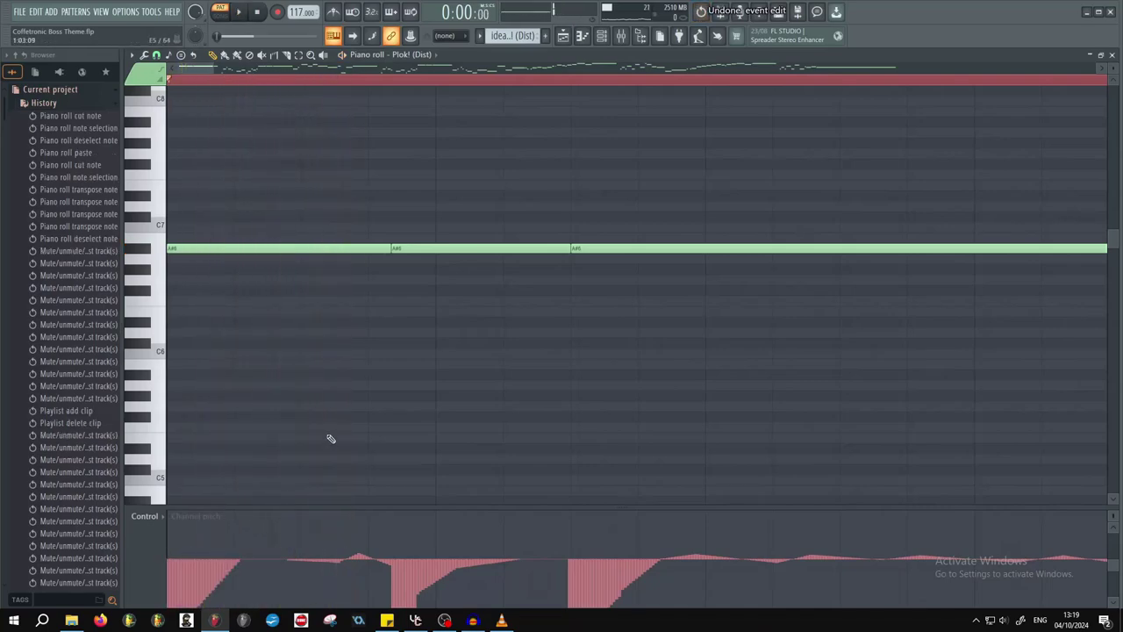
# - Examine the Channel pitch bends under the Plok! (Dist) notes across the first bars of the piano roll
pyautogui.scroll(-5, 328, 439)
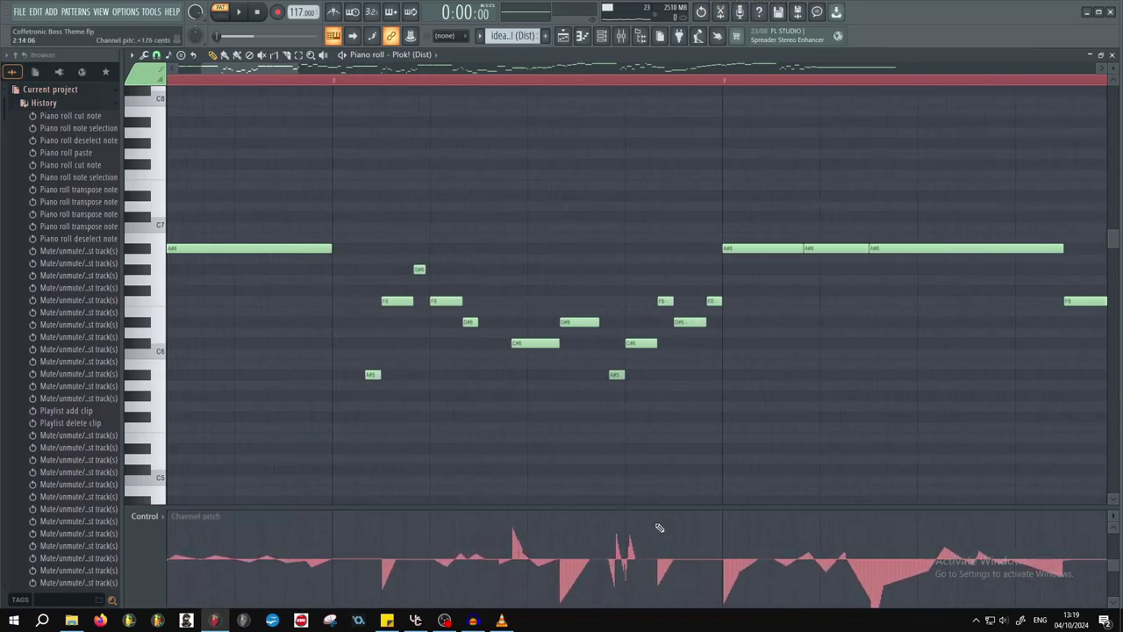
pyautogui.scroll(3, 660, 527)
pyautogui.scroll(-5, 544, 547)
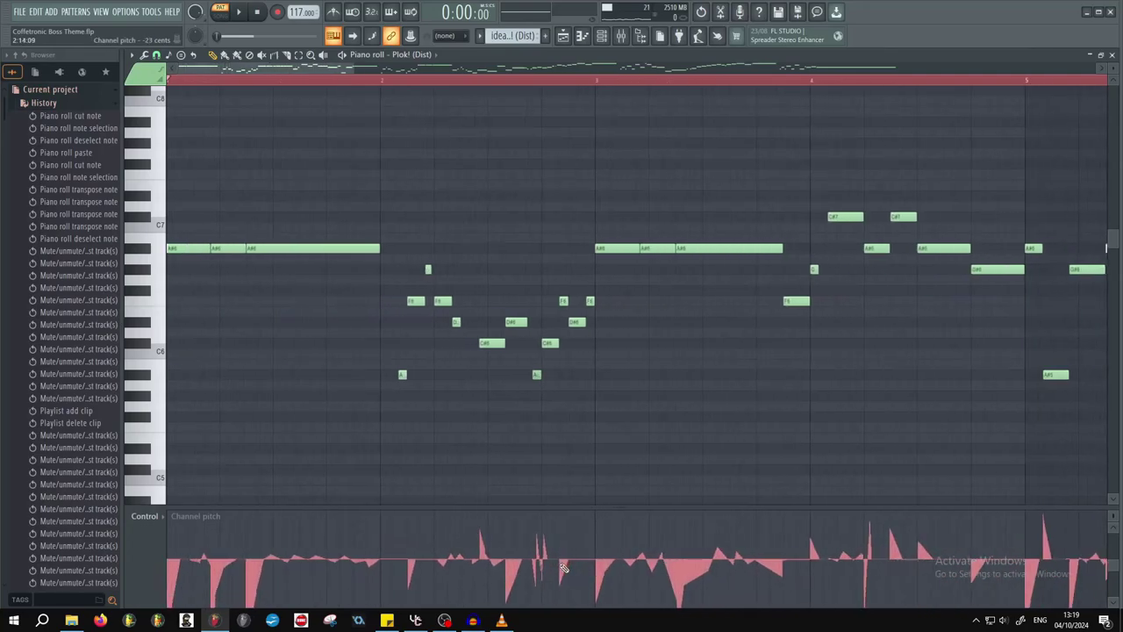
pyautogui.scroll(3, 539, 539)
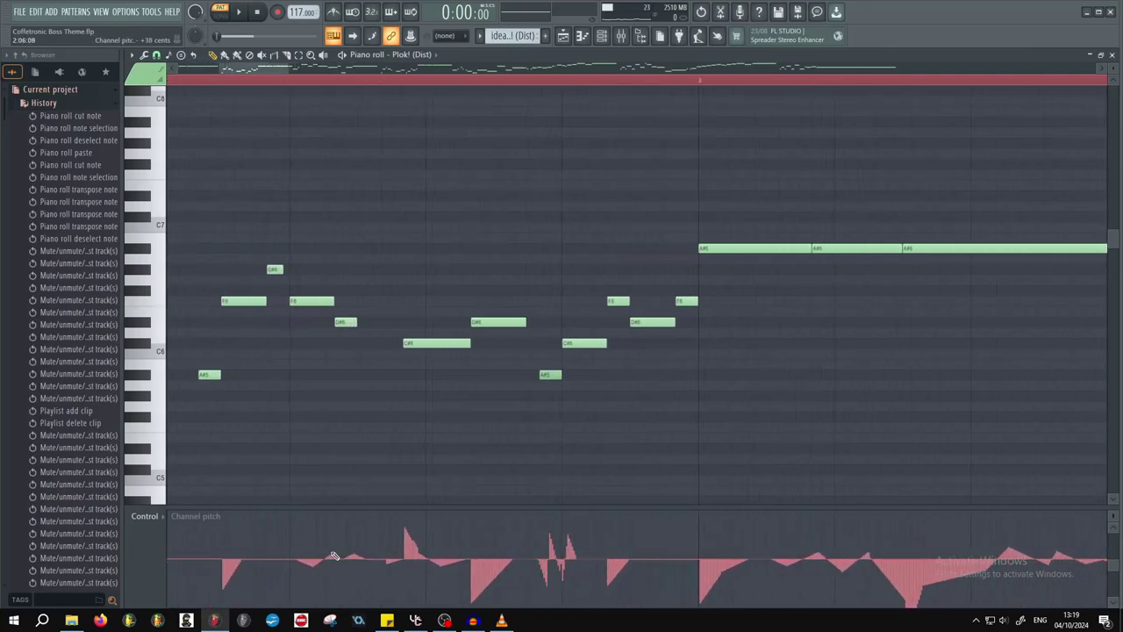
pyautogui.scroll(3, 335, 555)
pyautogui.scroll(-3, 426, 572)
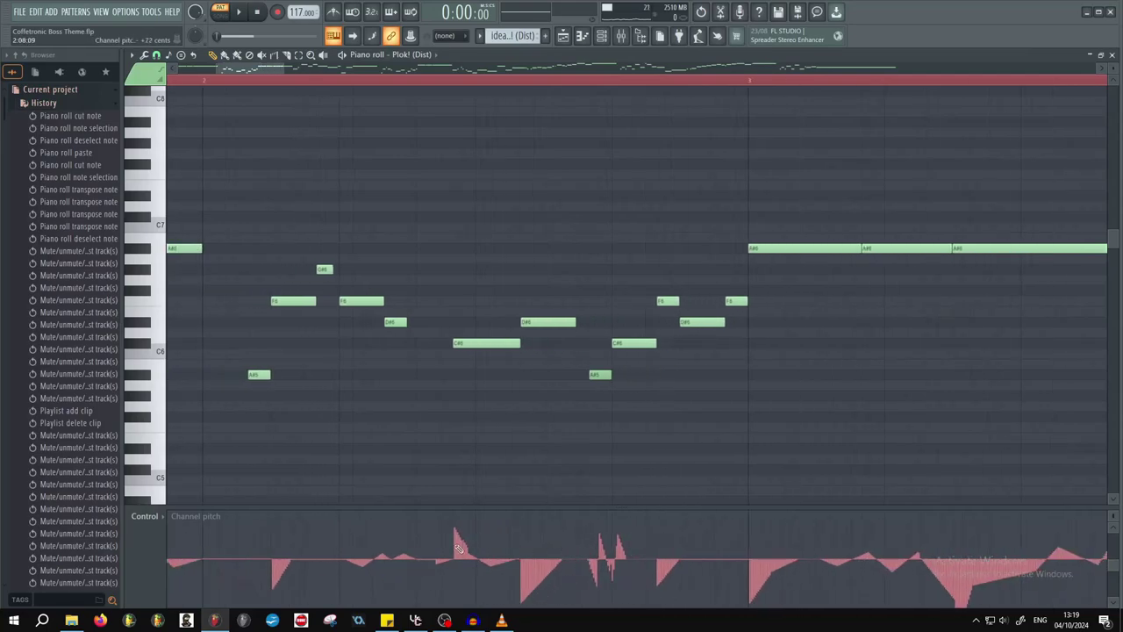
pyautogui.scroll(-3, 457, 548)
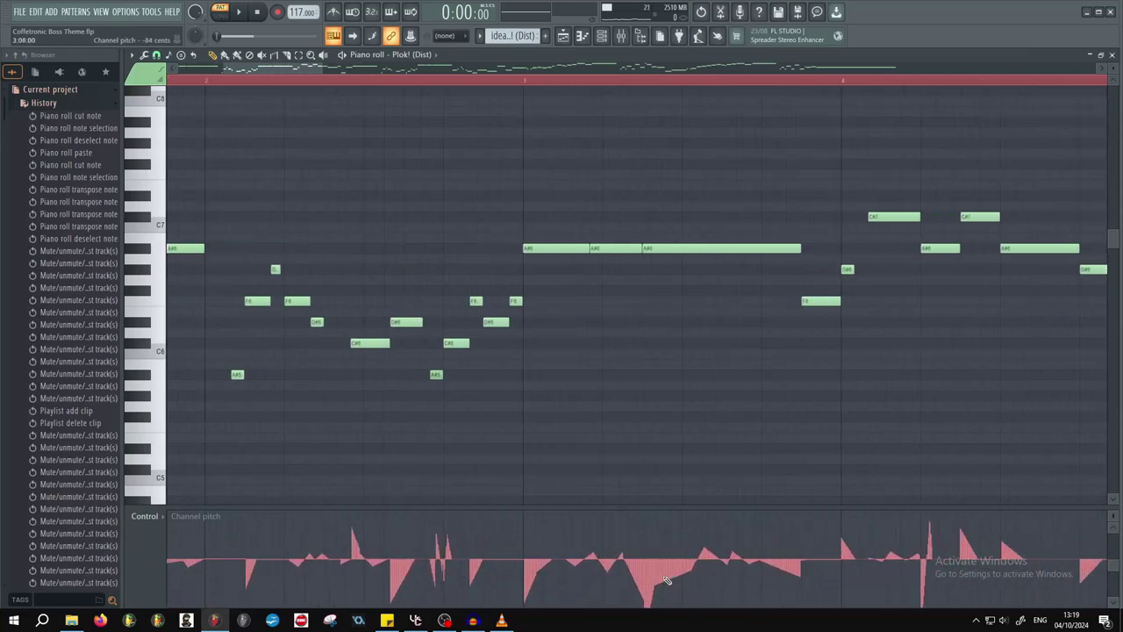
pyautogui.scroll(1, 667, 581)
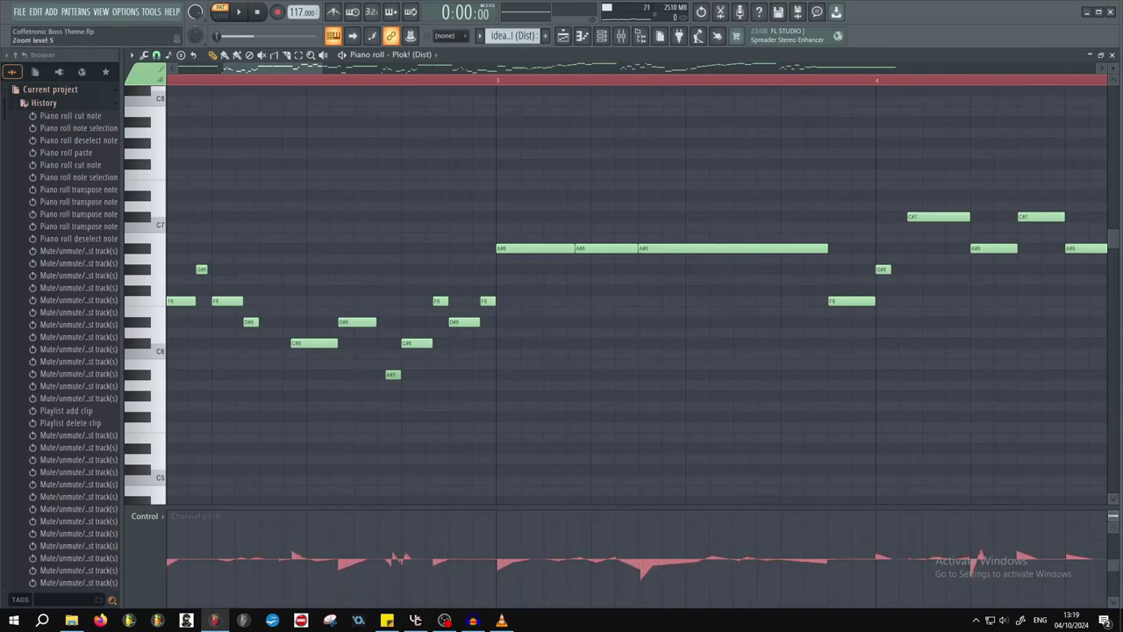
pyautogui.scroll(4, 667, 570)
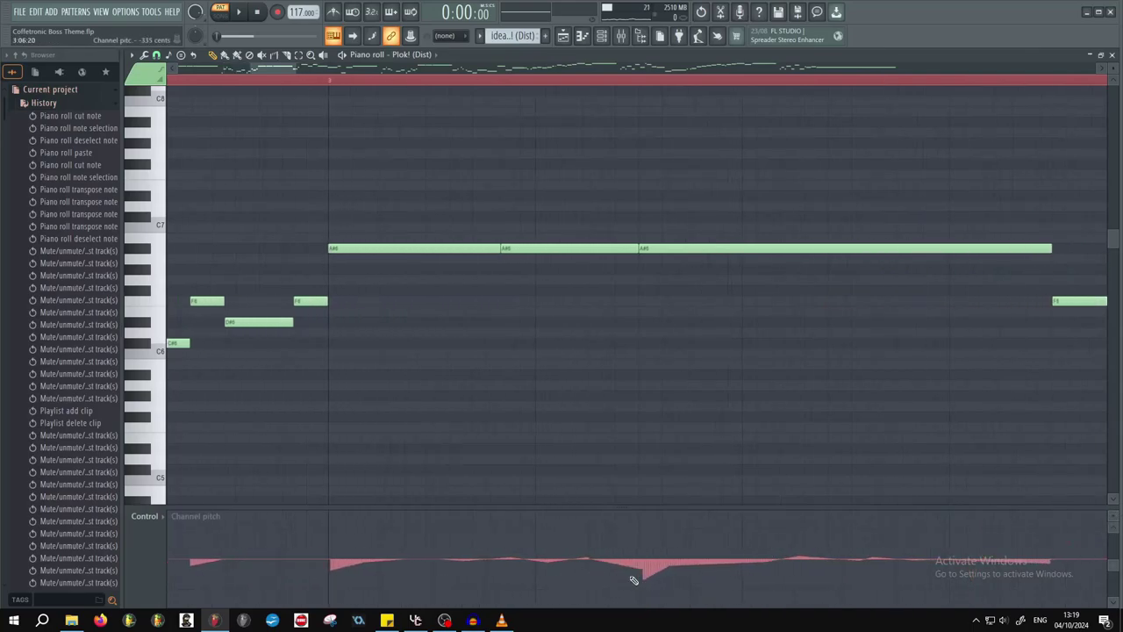
pyautogui.scroll(-5, 645, 579)
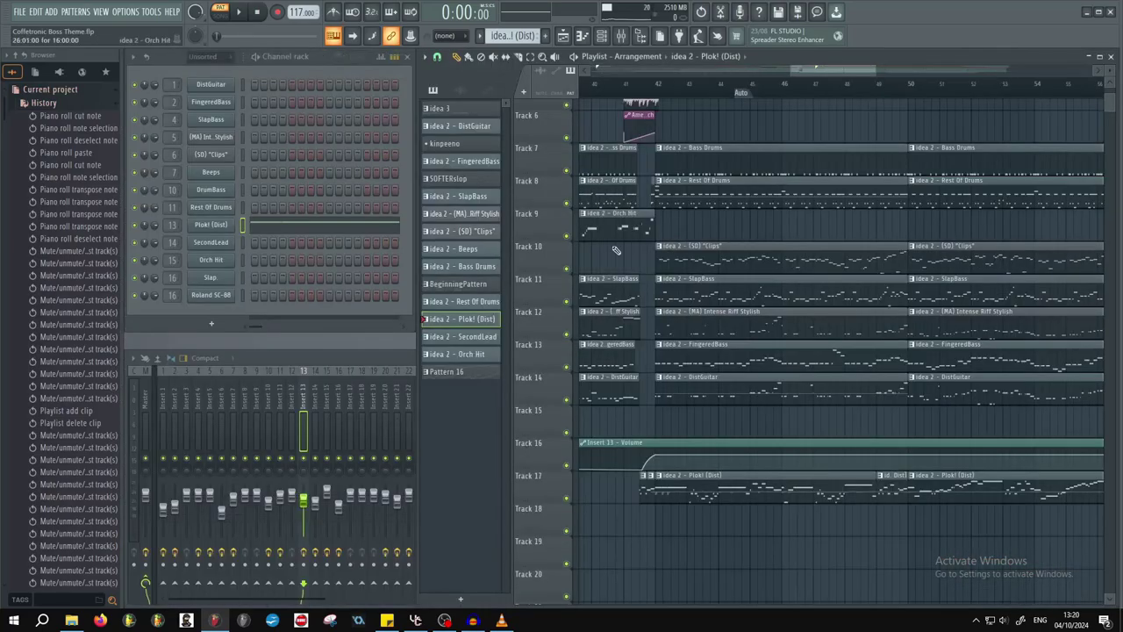
# - Play the arrangement from the Plok! (Dist) entry on Track 17 just before bar 42
pyautogui.scroll(6, 653, 439)
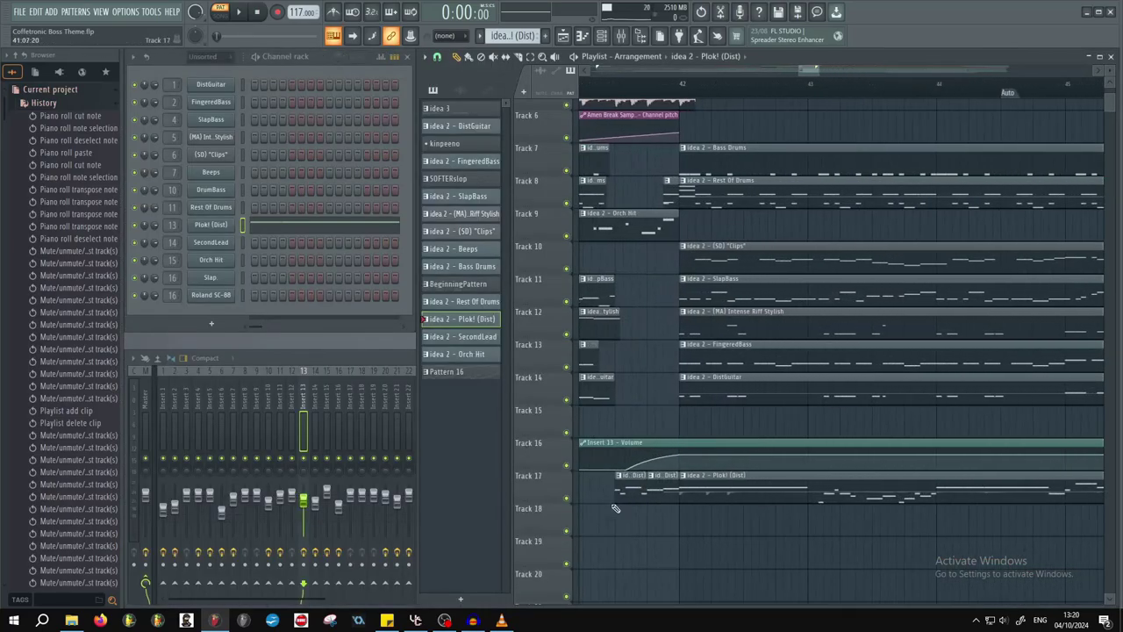
pyautogui.click(617, 84)
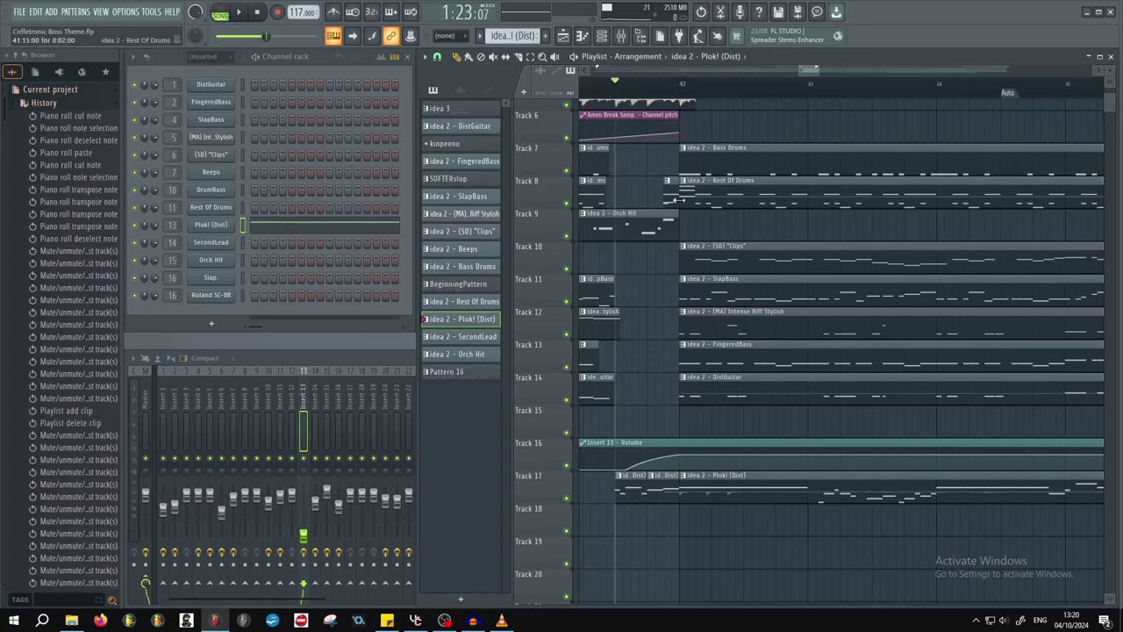
pyautogui.press('space')
pyautogui.press('space')
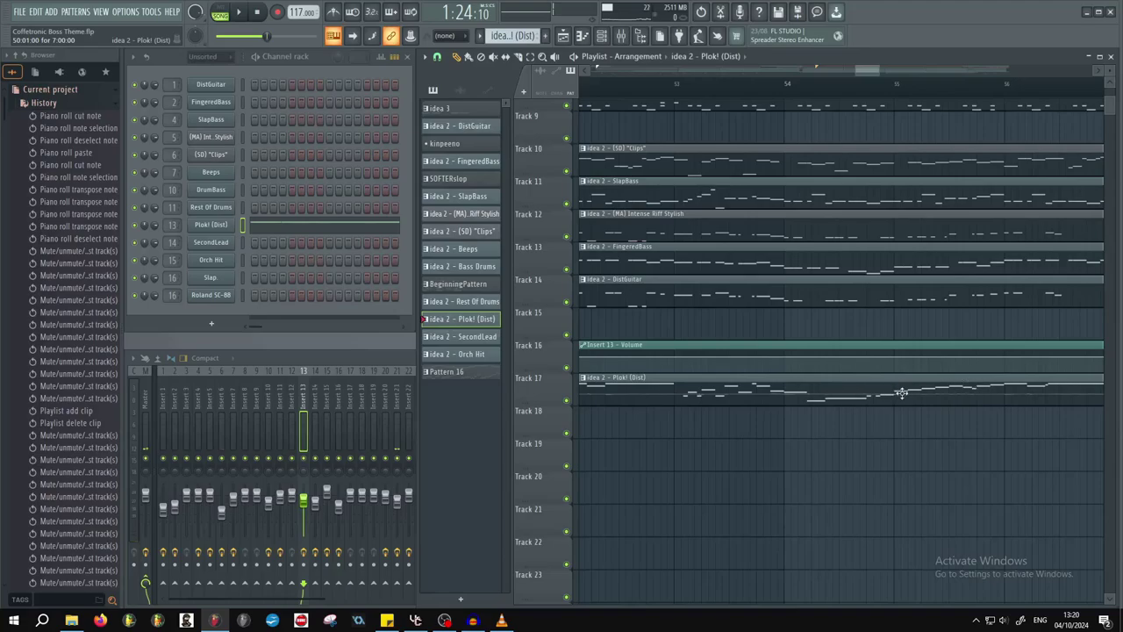
# - Play the full arrangement from bar 55
pyautogui.scroll(-3, 957, 394)
pyautogui.click(864, 85)
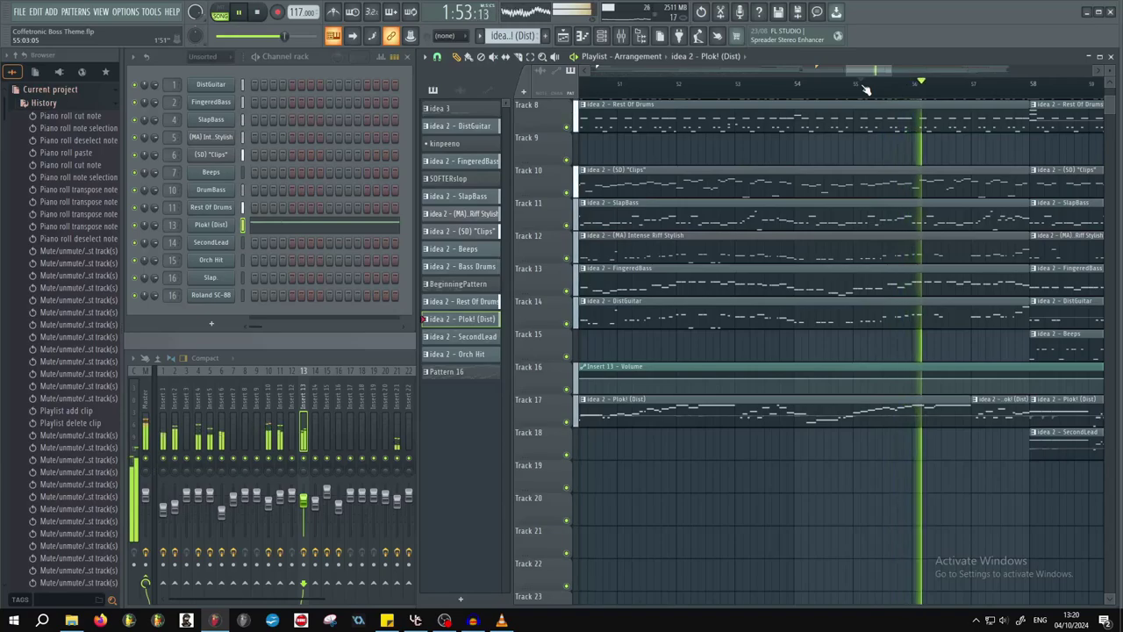
pyautogui.press('space')
pyautogui.scroll(1, 925, 371)
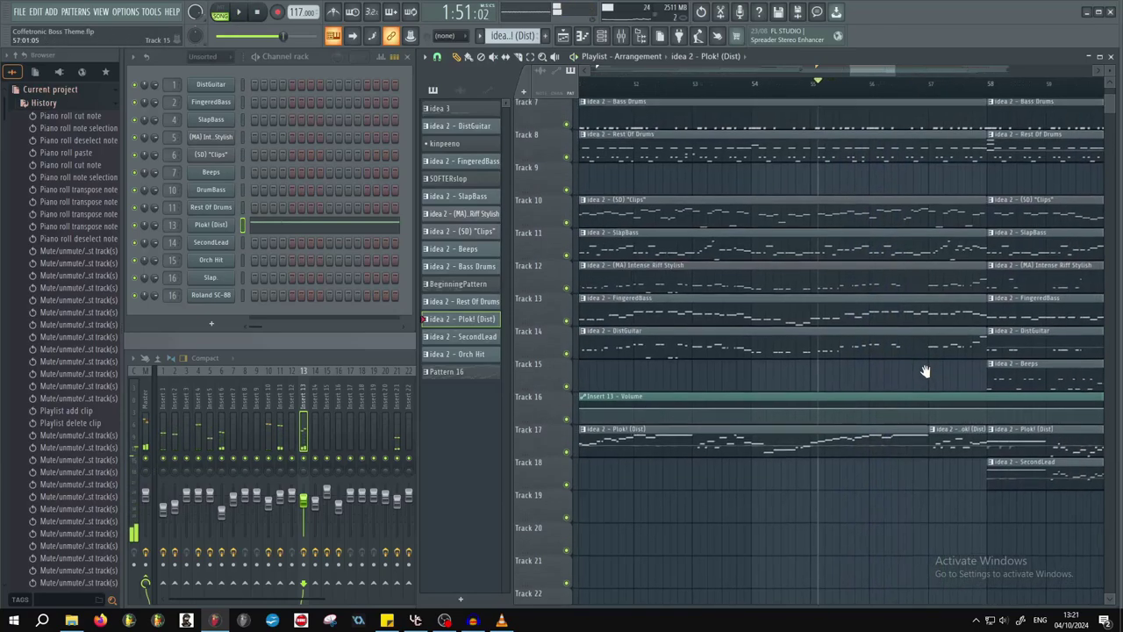
# - Look over the tracks around bar 58, select the SecondLead clip on Track 18, and open the SecondLead channel's instrument
pyautogui.scroll(2, 925, 371)
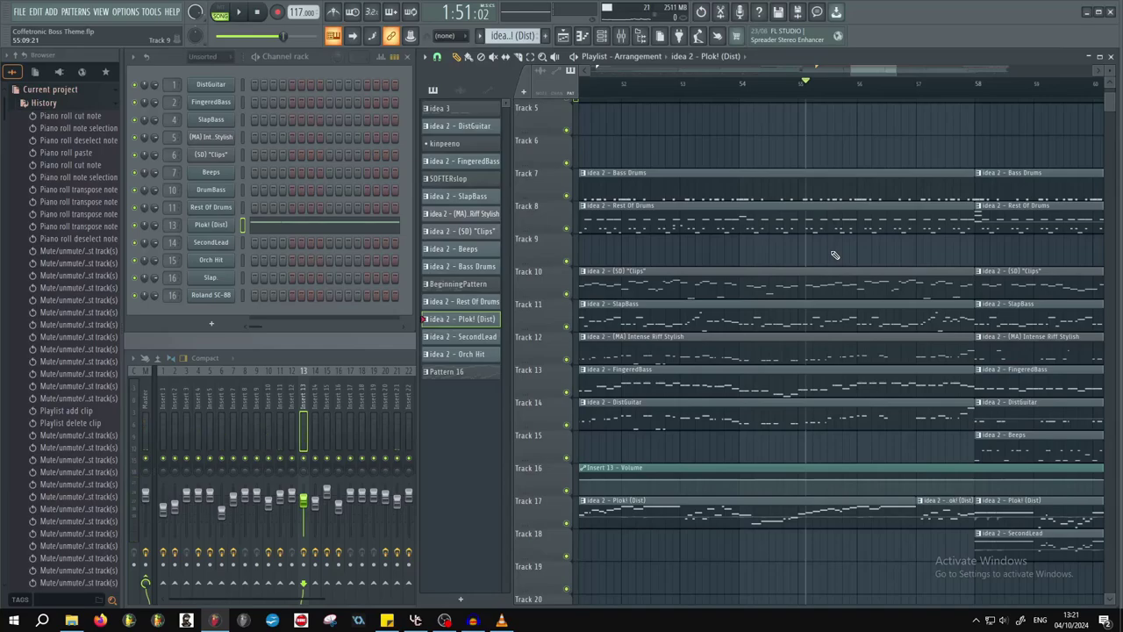
pyautogui.scroll(-4, 833, 253)
pyautogui.moveTo(877, 289); pyautogui.dragTo(752, 123)
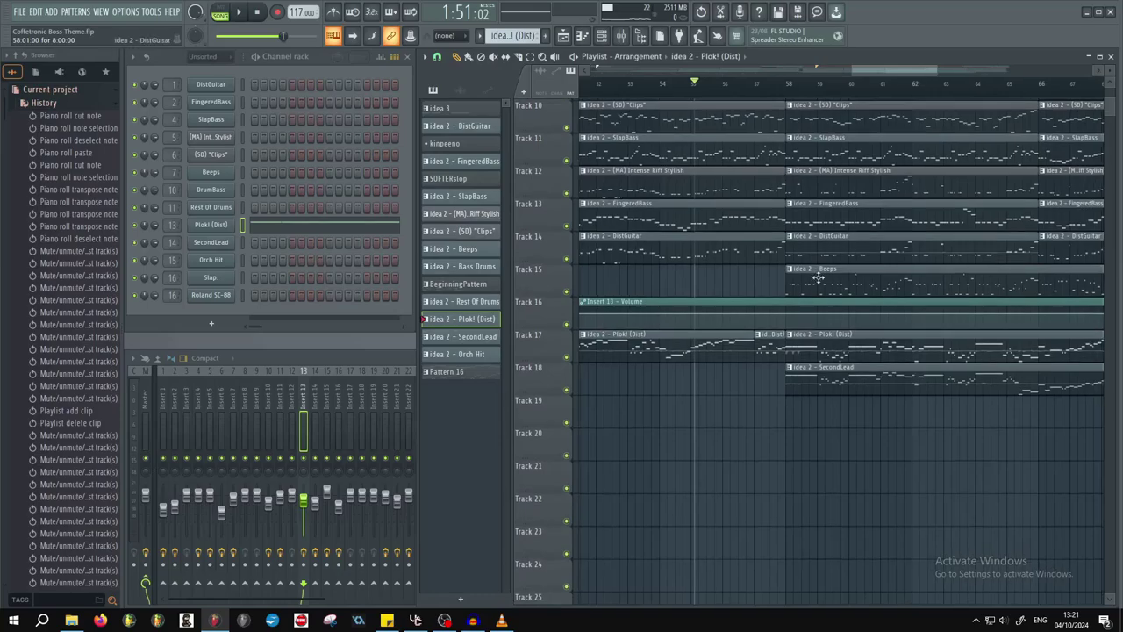
pyautogui.moveTo(816, 375); pyautogui.dragTo(803, 383)
pyautogui.keyDown('ctrl'); pyautogui.scroll(2, 803, 384); pyautogui.keyUp('ctrl')
pyautogui.scroll(2, 717, 410)
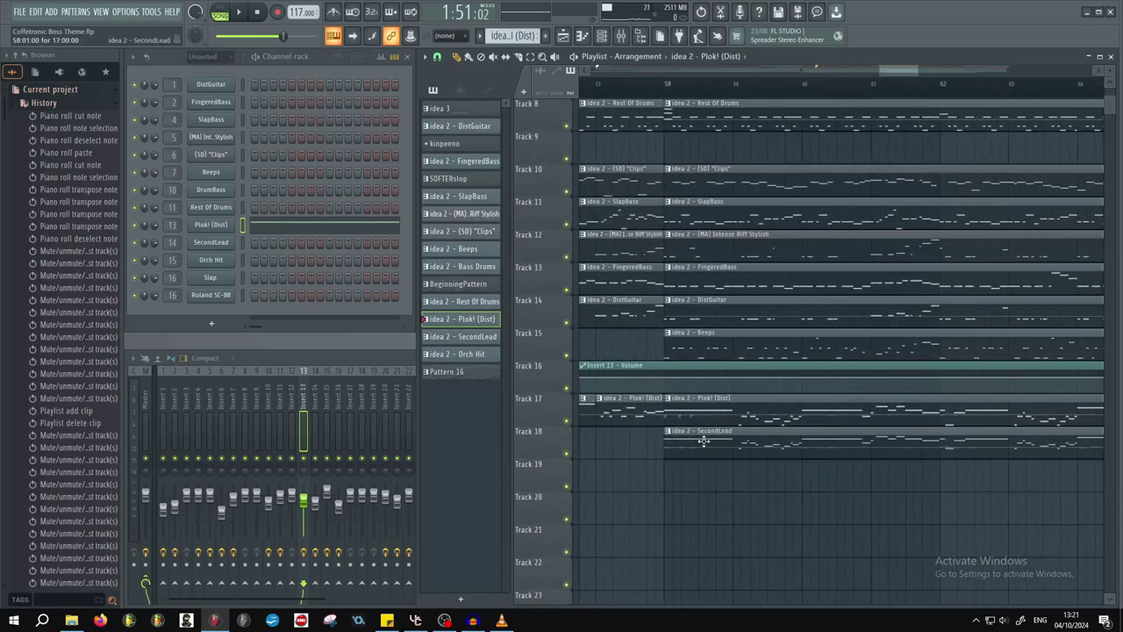
pyautogui.click(703, 441)
pyautogui.click(222, 246)
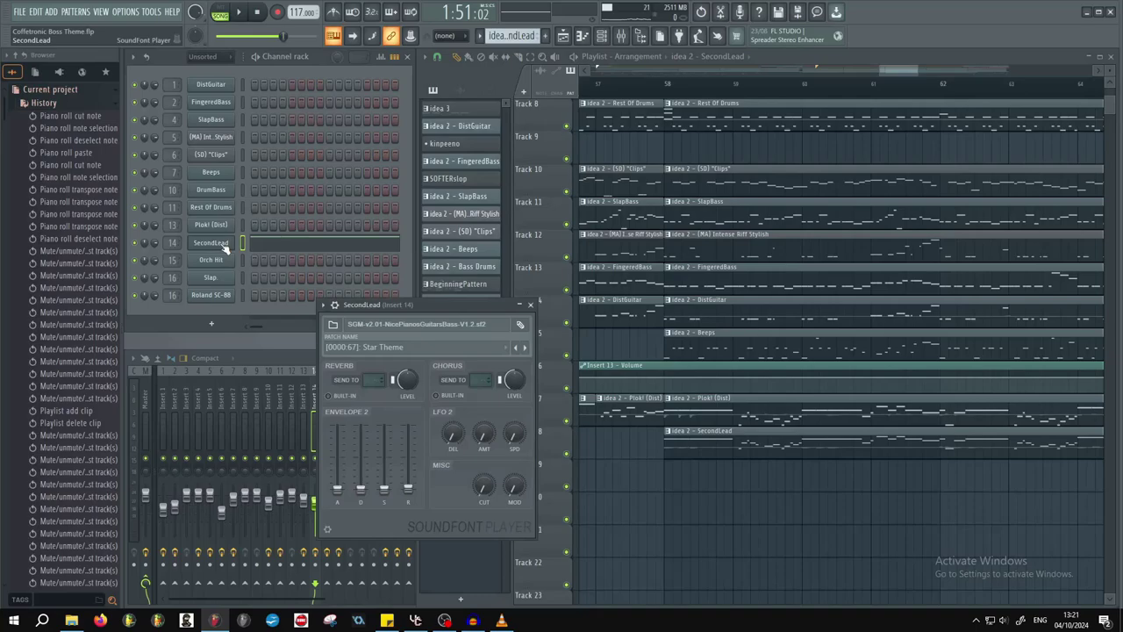
# - Close the SecondLead instrument window and look over the tracks around the SecondLead entry at bar 58
pyautogui.click(530, 305)
pyautogui.keyDown('ctrl'); pyautogui.scroll(2, 746, 441); pyautogui.keyUp('ctrl')
pyautogui.scroll(1, 747, 441)
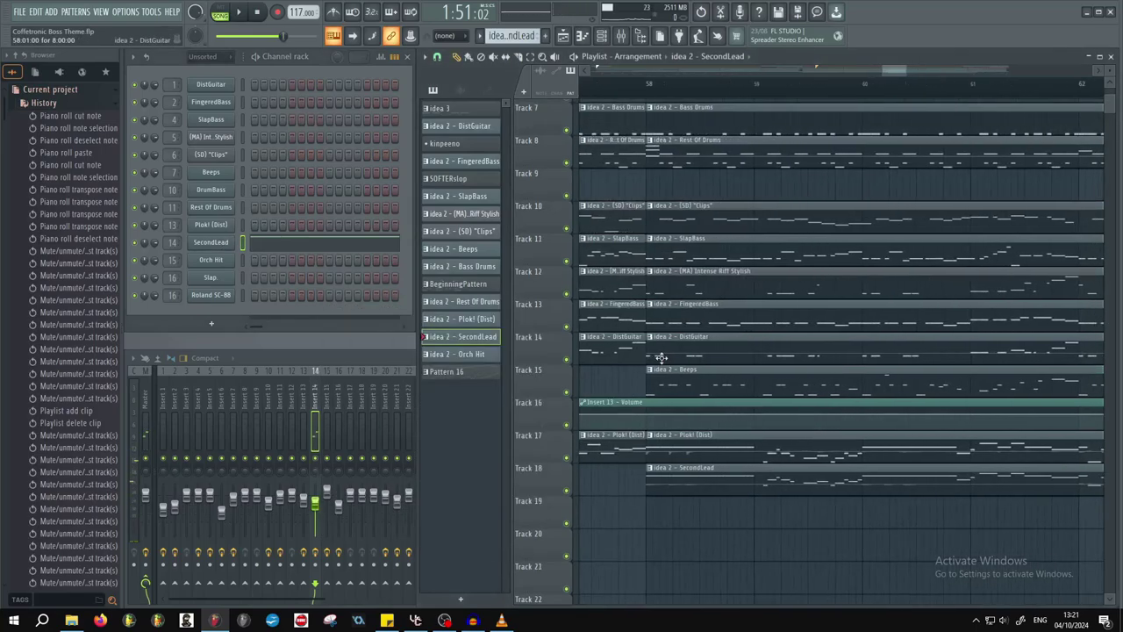
pyautogui.keyDown('ctrl'); pyautogui.scroll(-5, 867, 218); pyautogui.keyUp('ctrl')
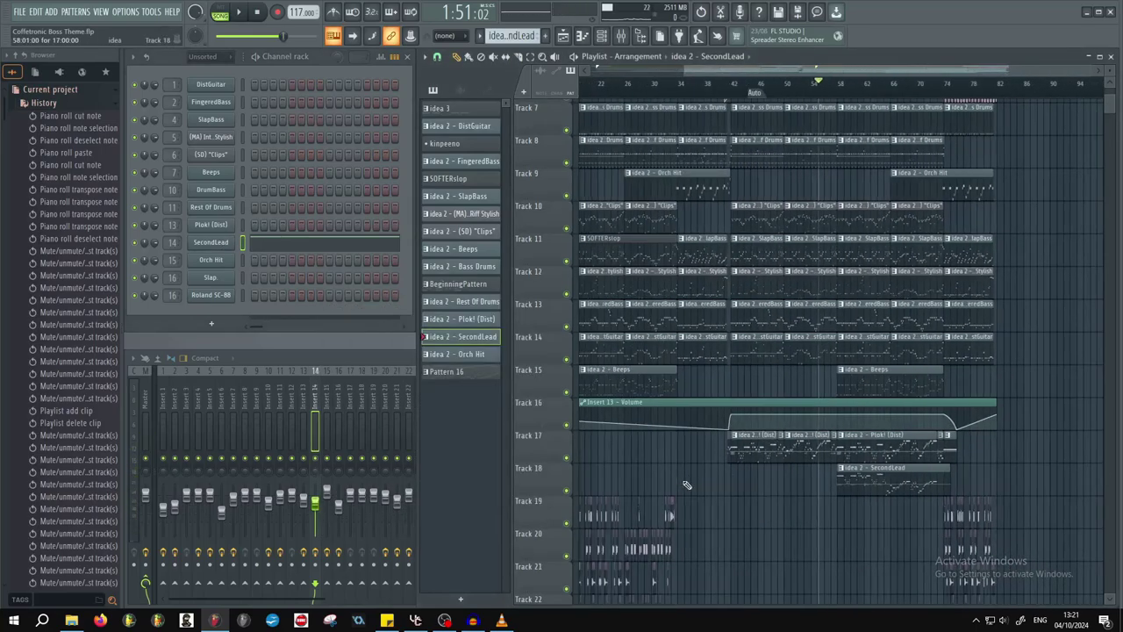
pyautogui.keyDown('ctrl'); pyautogui.scroll(2, 868, 446); pyautogui.keyUp('ctrl')
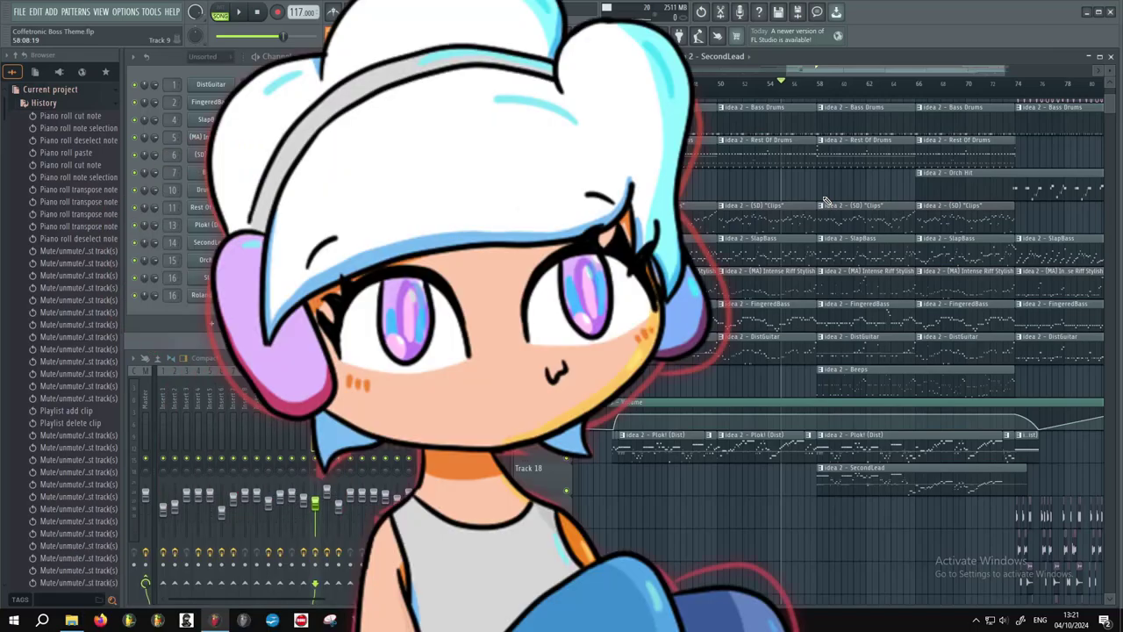
# - Play the full arrangement from around bar 65 and stop it around the section change at bar 74
pyautogui.scroll(5, 774, 317)
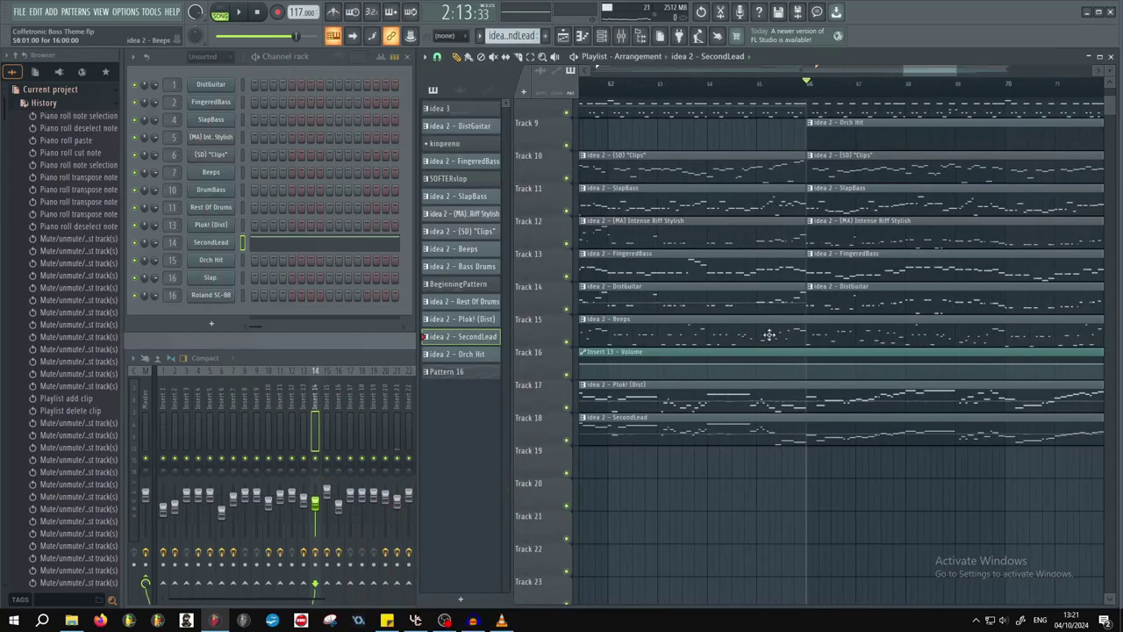
pyautogui.moveTo(770, 332); pyautogui.dragTo(768, 338)
pyautogui.scroll(2, 760, 340)
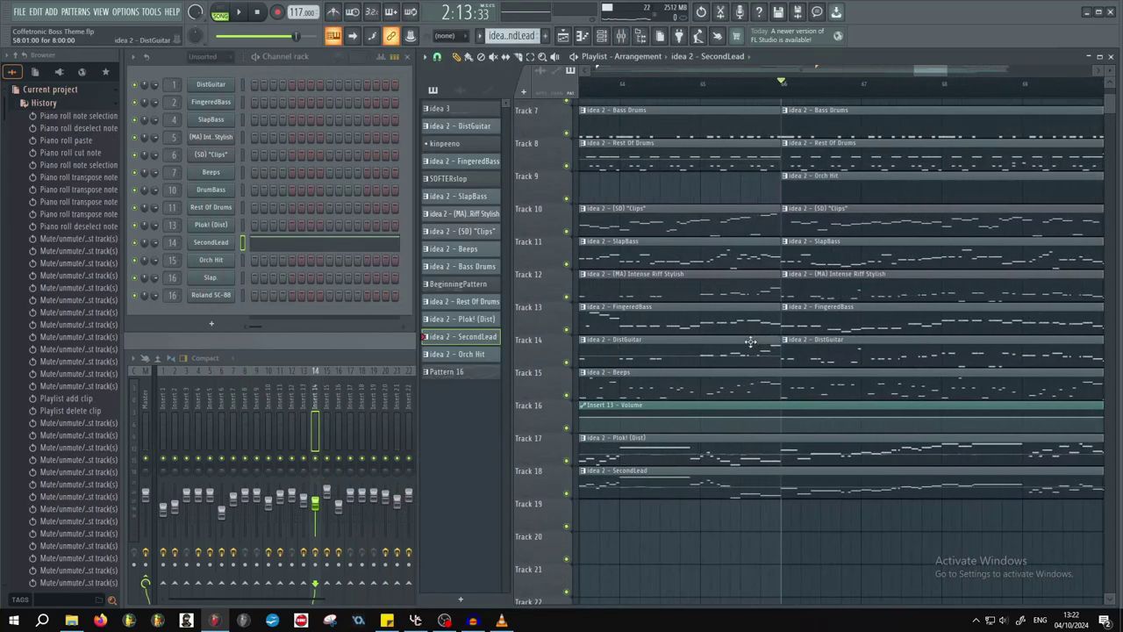
pyautogui.press('space')
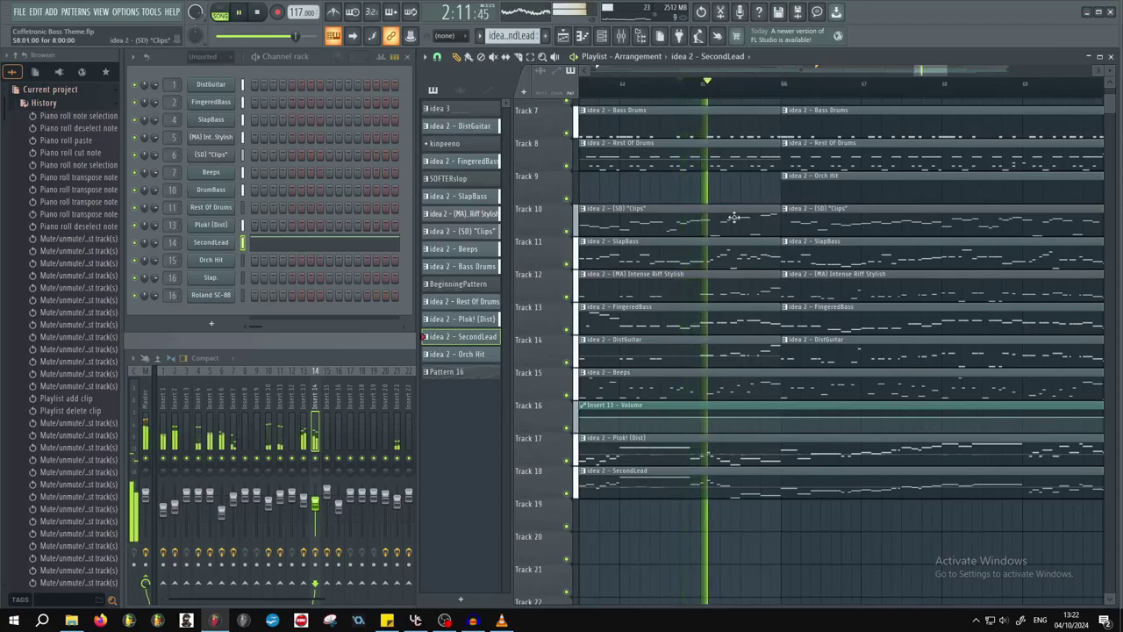
pyautogui.press('space')
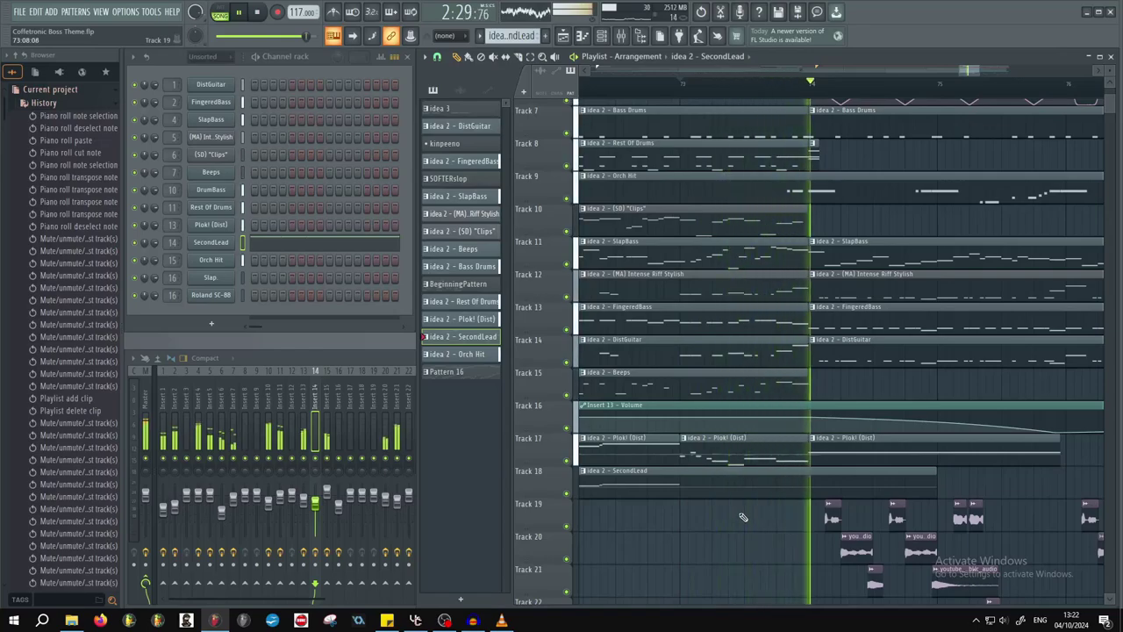
pyautogui.press('space')
# - Examine the audio clips on Tracks 19 to 24 from bar 74 and compare them with the clips in the earlier sections
pyautogui.scroll(-5, 757, 516)
pyautogui.scroll(-6, 797, 220)
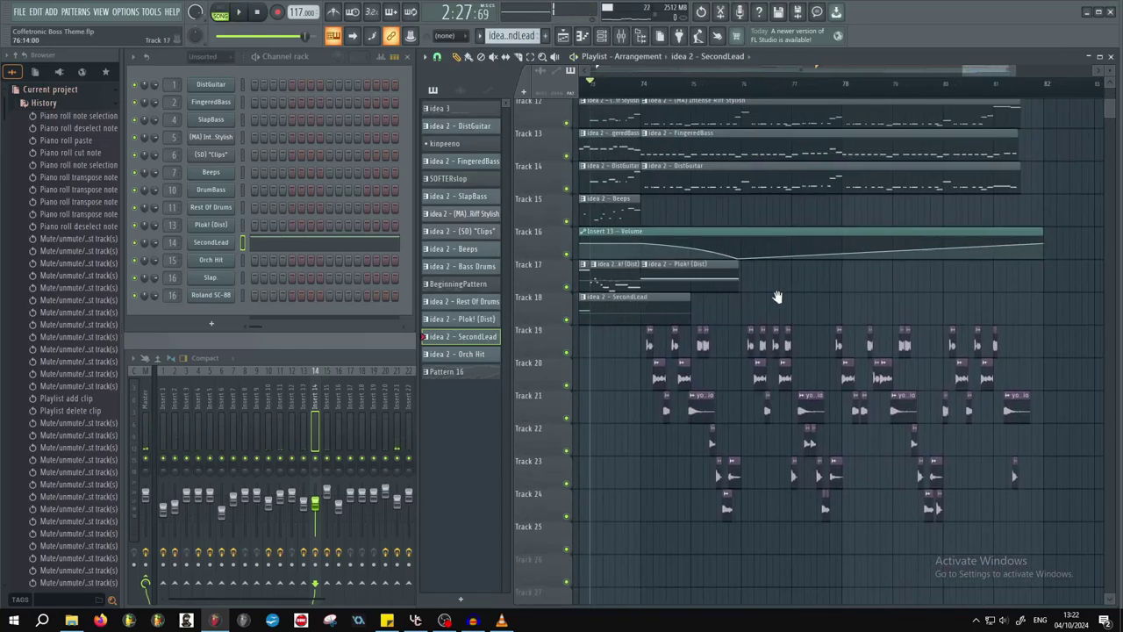
pyautogui.scroll(2, 772, 221)
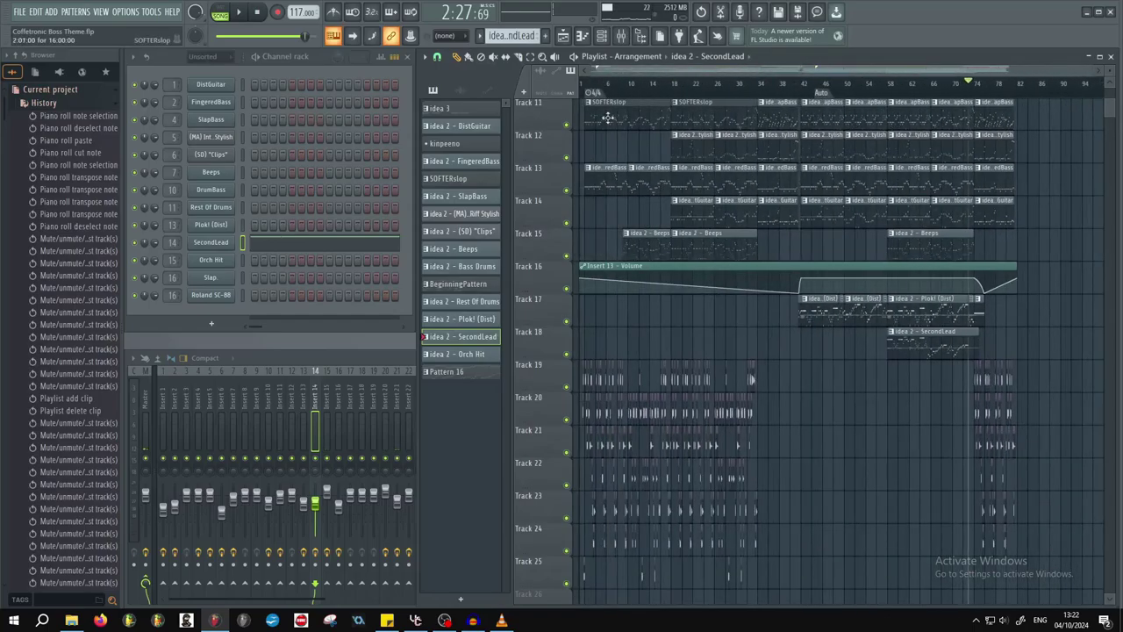
pyautogui.scroll(6, 945, 187)
pyautogui.moveTo(1068, 216); pyautogui.dragTo(843, 386)
pyautogui.scroll(-4, 829, 430)
pyautogui.scroll(3, 805, 514)
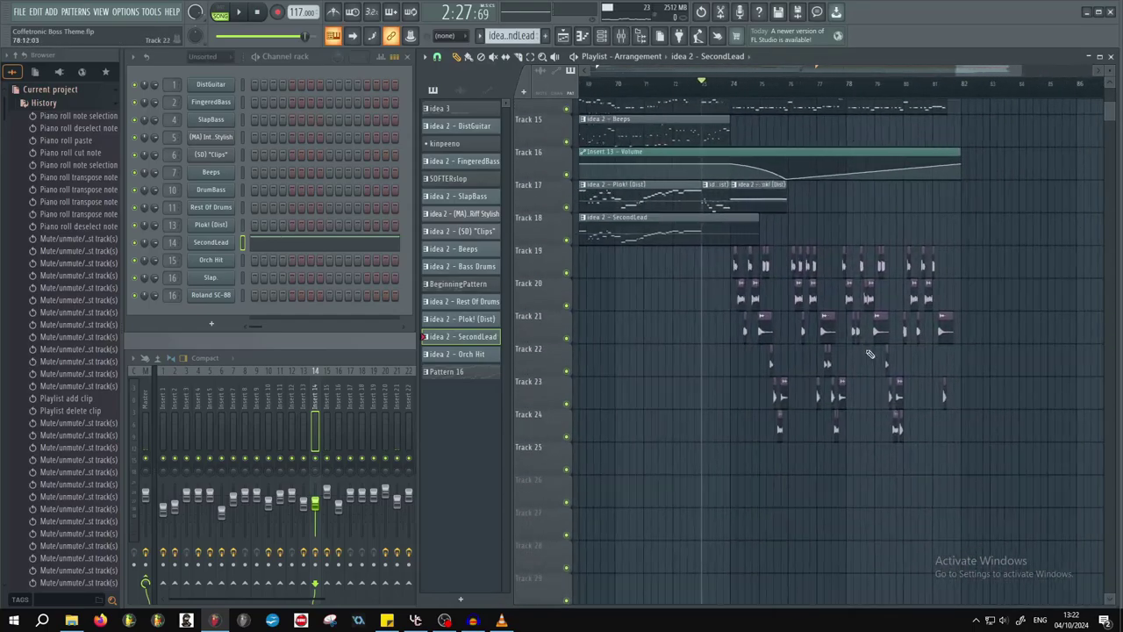
pyautogui.scroll(-7, 821, 351)
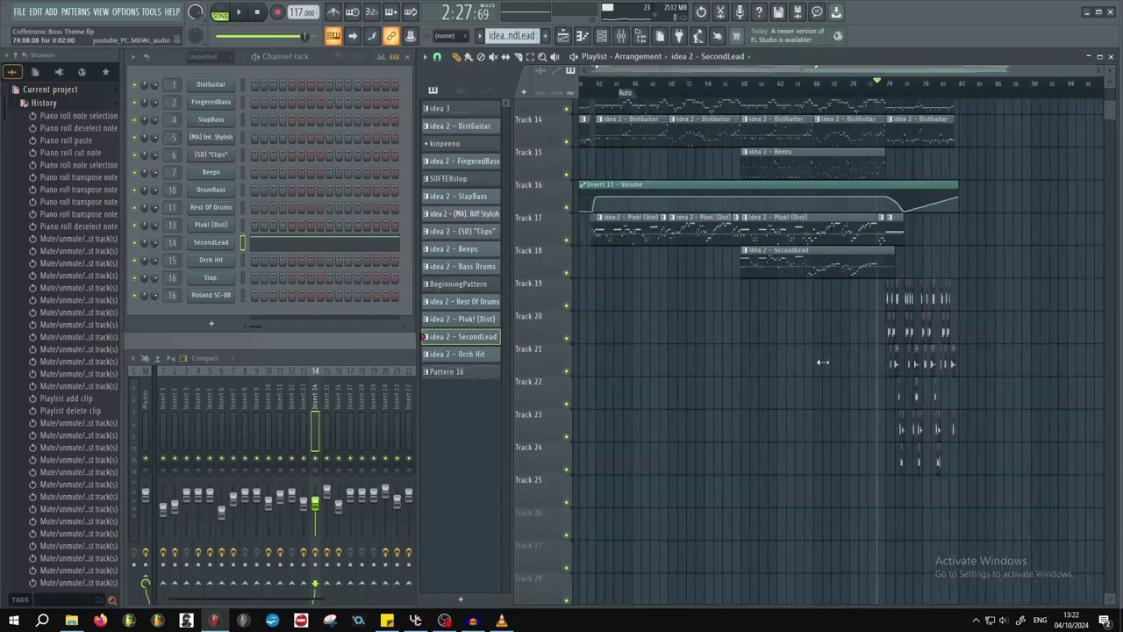
pyautogui.scroll(4, 787, 323)
pyautogui.scroll(2, 736, 309)
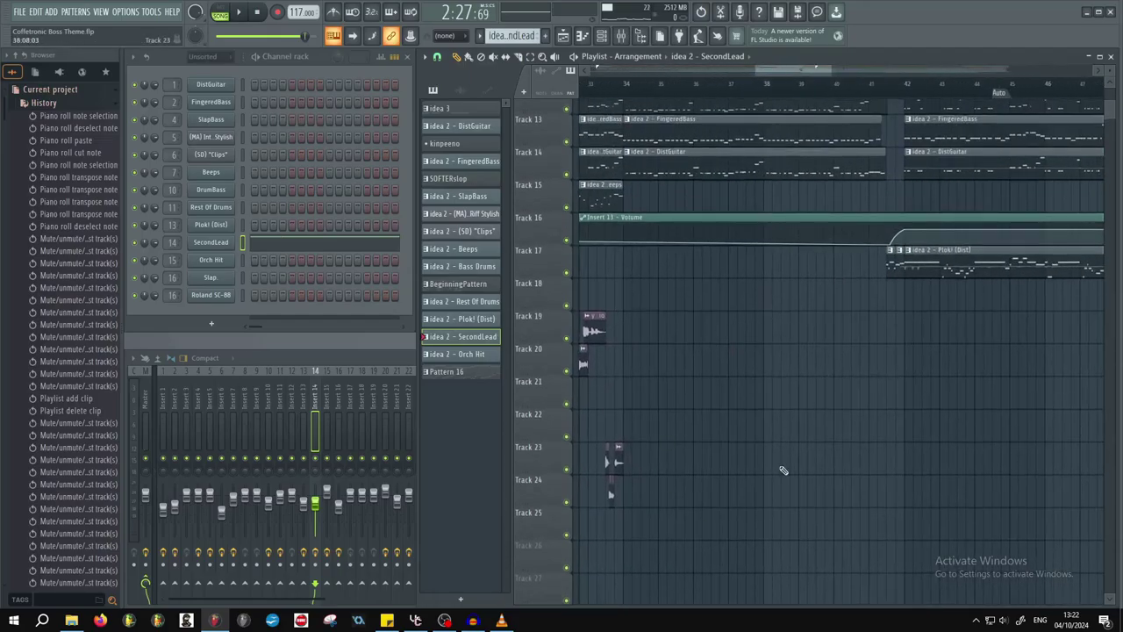
pyautogui.scroll(-4, 734, 479)
# - Look over the final section from bar 74, up to the Amen Break Sample clips and their Channel pitch automation on Tracks 5 and 6
pyautogui.moveTo(988, 114); pyautogui.dragTo(745, 318)
pyautogui.scroll(5, 745, 318)
pyautogui.scroll(-2, 742, 274)
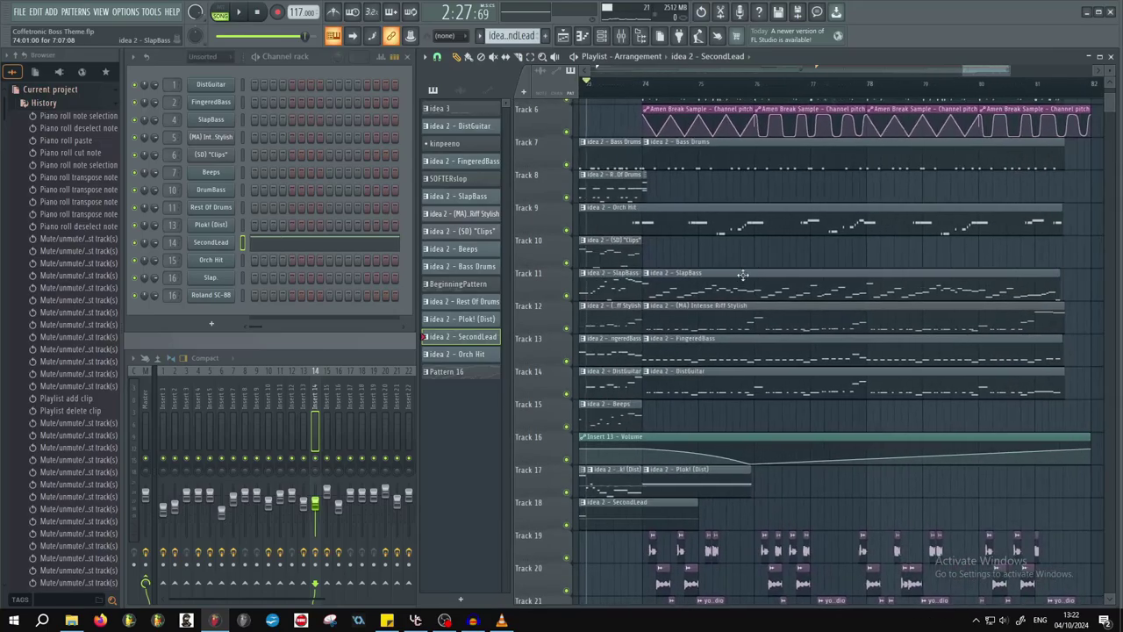
pyautogui.scroll(4, 790, 232)
pyautogui.scroll(3, 702, 236)
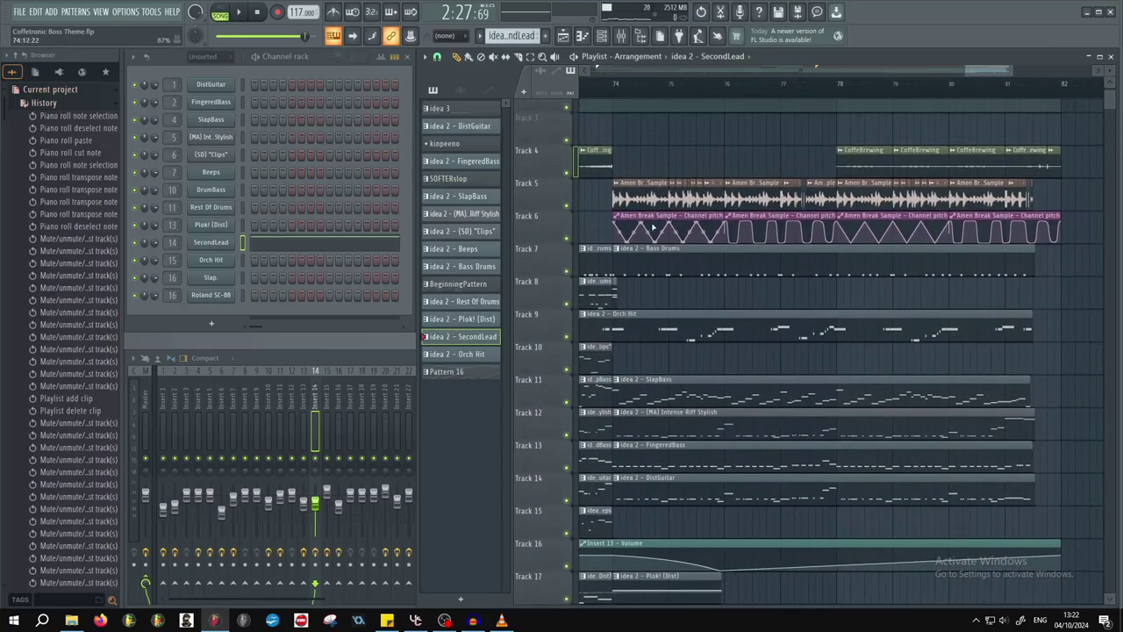
pyautogui.scroll(4, 707, 267)
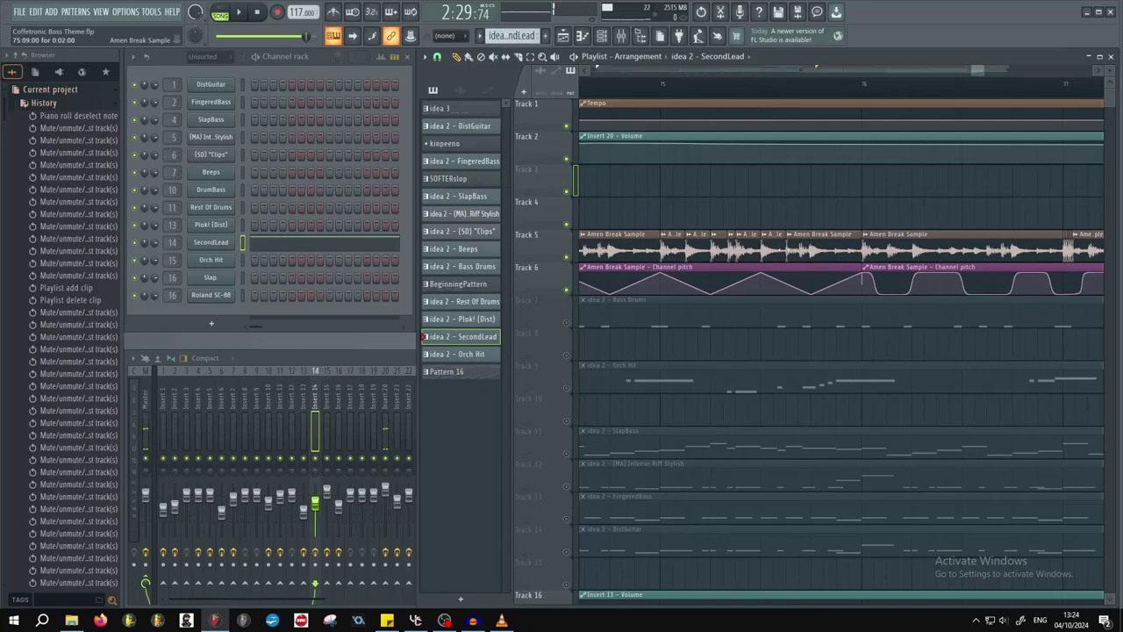
# - Play the Amen Break Sample with its Channel pitch automation from bar 74 while the instrument tracks are muted
pyautogui.scroll(-3, 761, 250)
pyautogui.press('space')
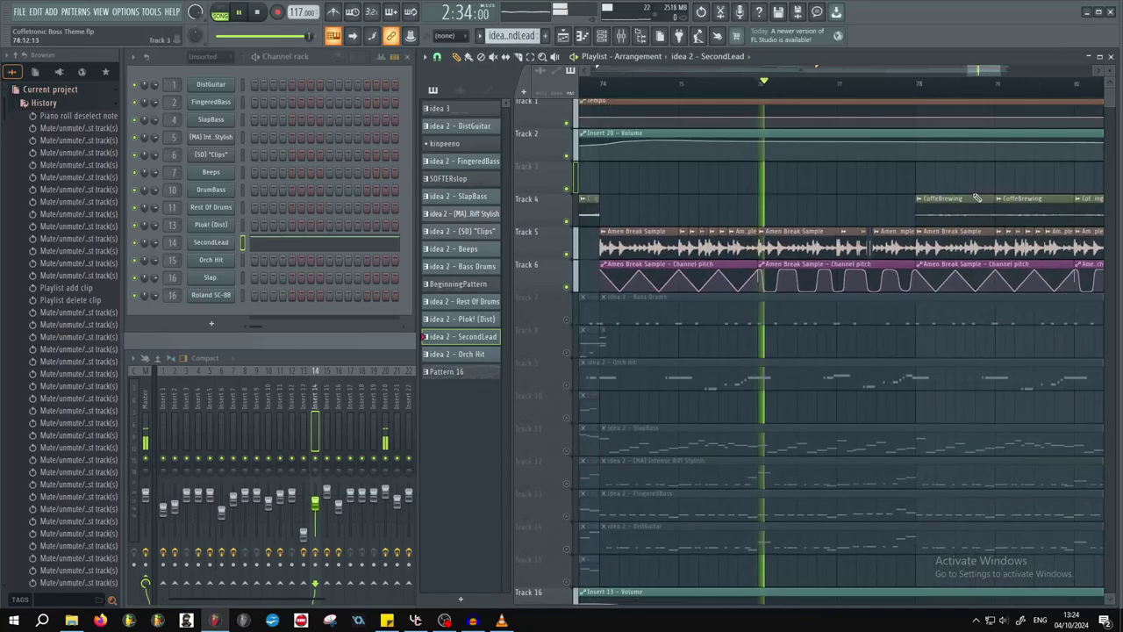
pyautogui.scroll(-2, 974, 210)
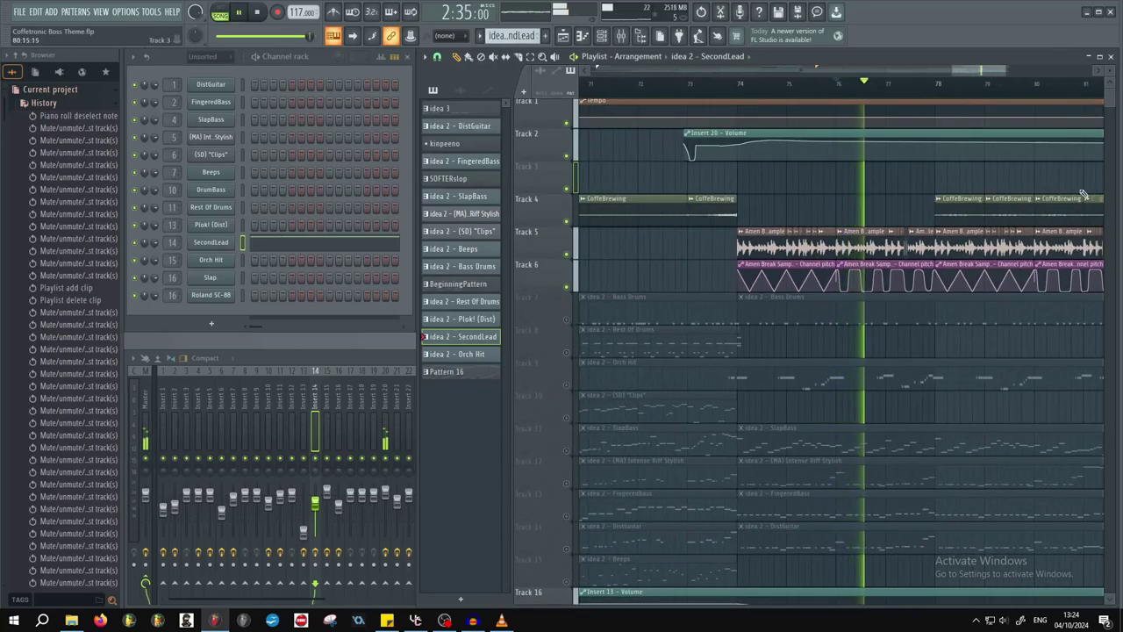
pyautogui.moveTo(956, 204); pyautogui.dragTo(848, 210)
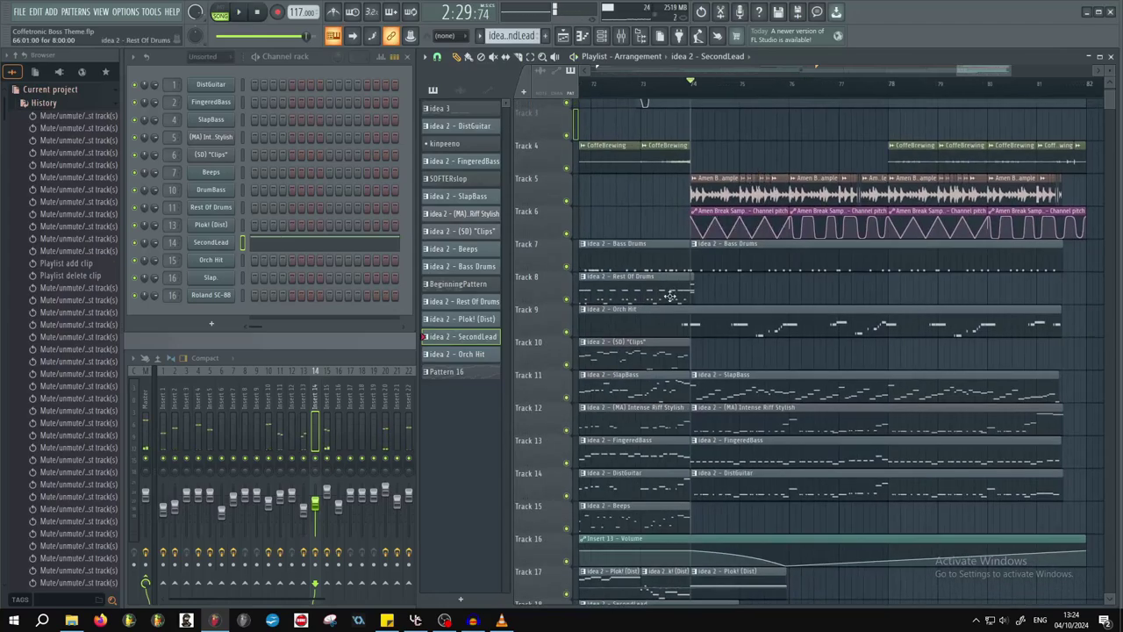
# - Inspect the drum clips around bar 74 and stop playback of the isolated Bass Drums and Rest Of Drums tracks
pyautogui.scroll(2, 660, 367)
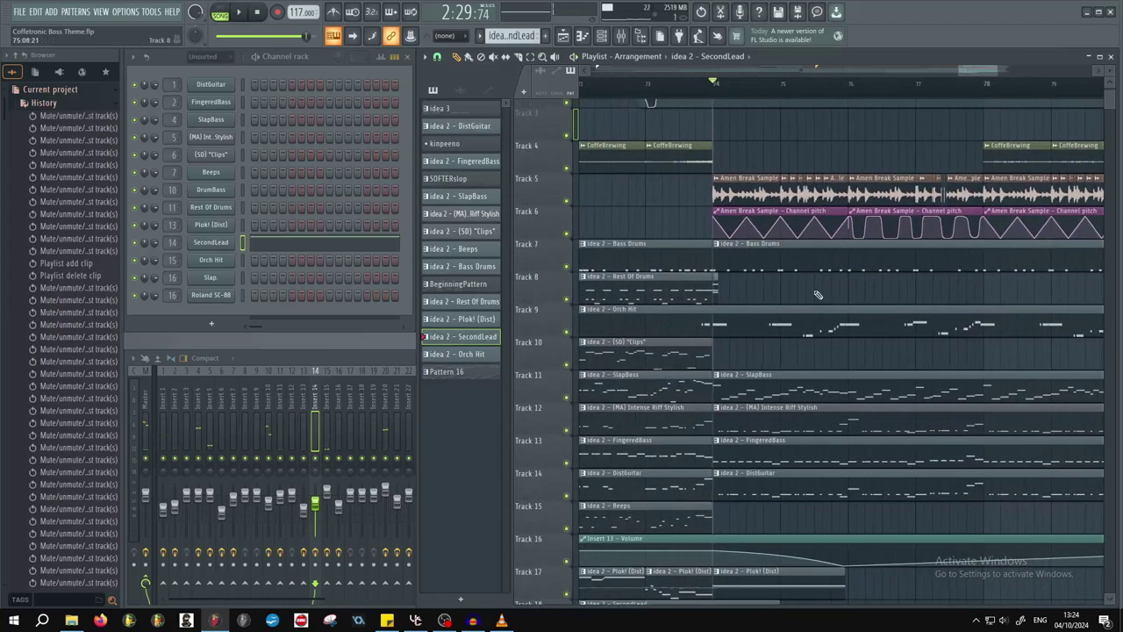
pyautogui.keyDown('ctrl'); pyautogui.scroll(-2, 817, 295); pyautogui.keyUp('ctrl')
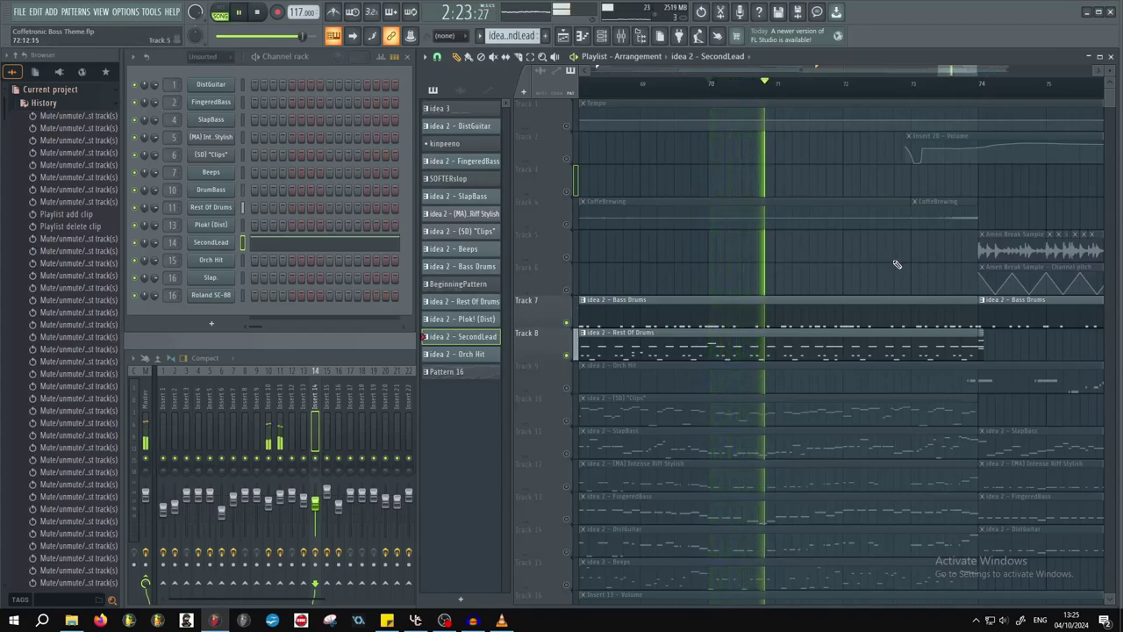
pyautogui.press('space')
# - Unmute Tracks 5 and 6 and play the Amen Break Sample together with the Bass Drums around bar 74
pyautogui.moveTo(896, 265); pyautogui.dragTo(490, 267)
pyautogui.click(567, 290)
pyautogui.click(567, 257)
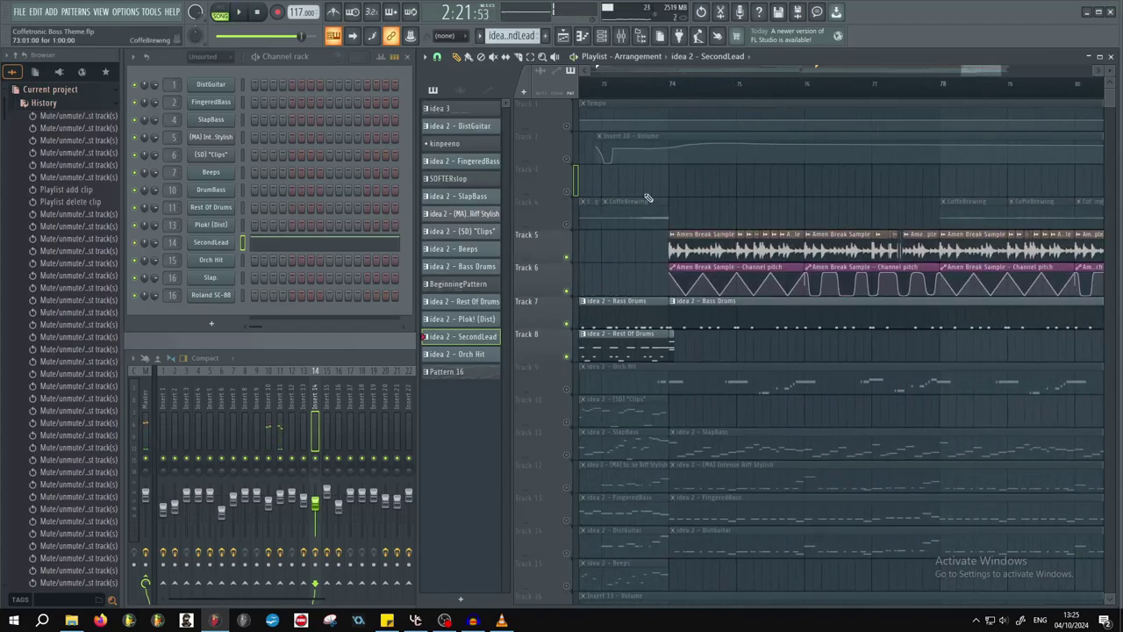
pyautogui.press('space')
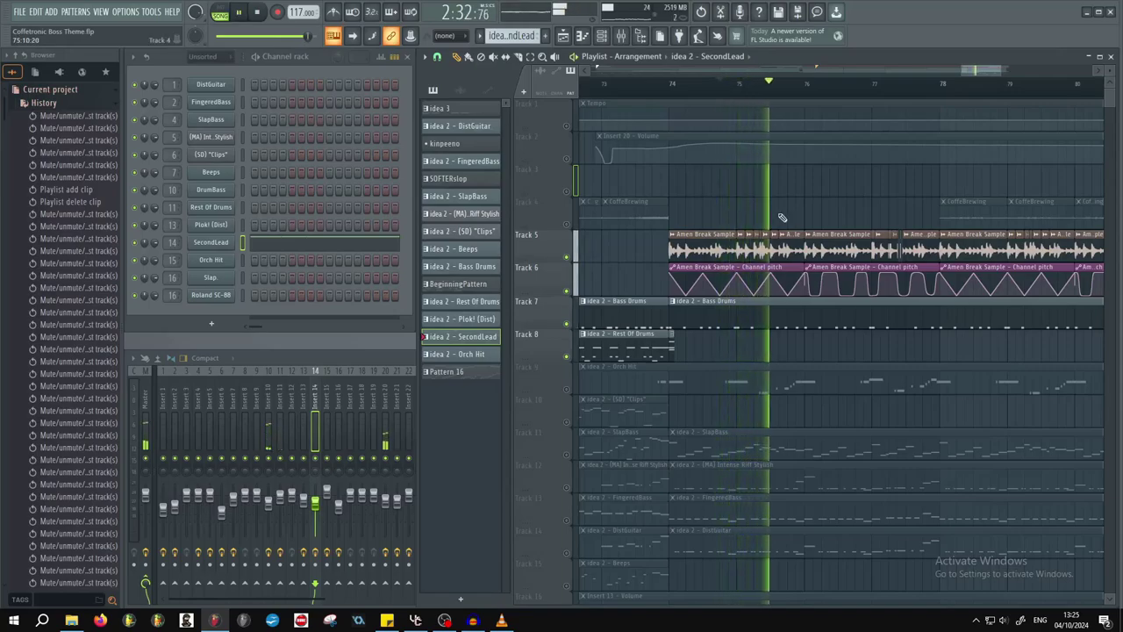
pyautogui.press('space')
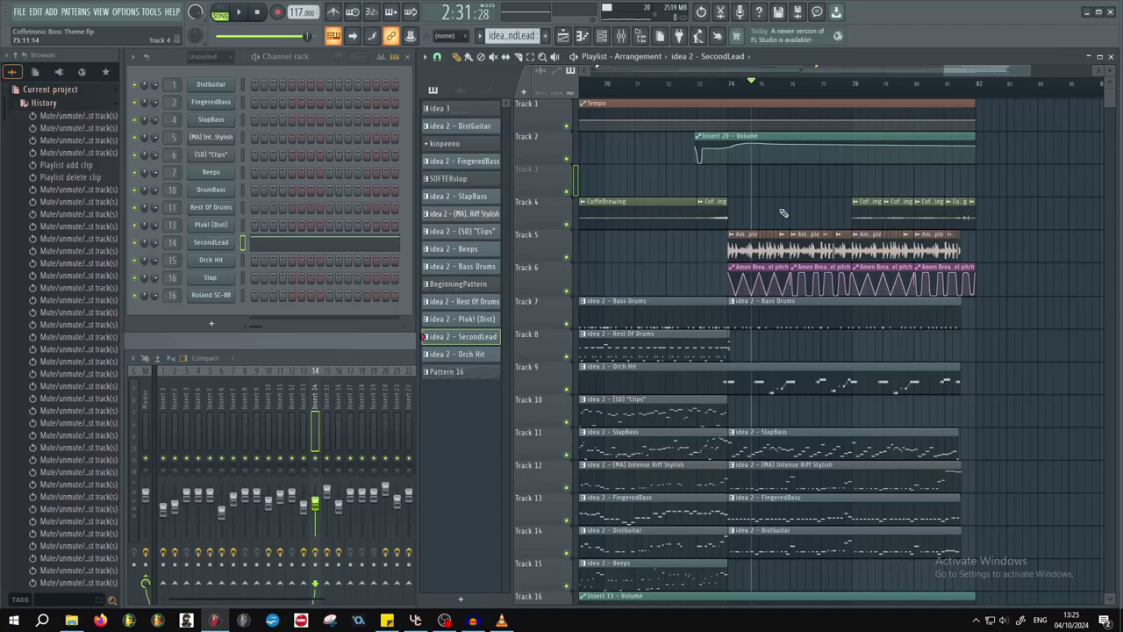
# - Play the full arrangement from bar 76 and go over the song's ending just before bar 82
pyautogui.scroll(3, 805, 213)
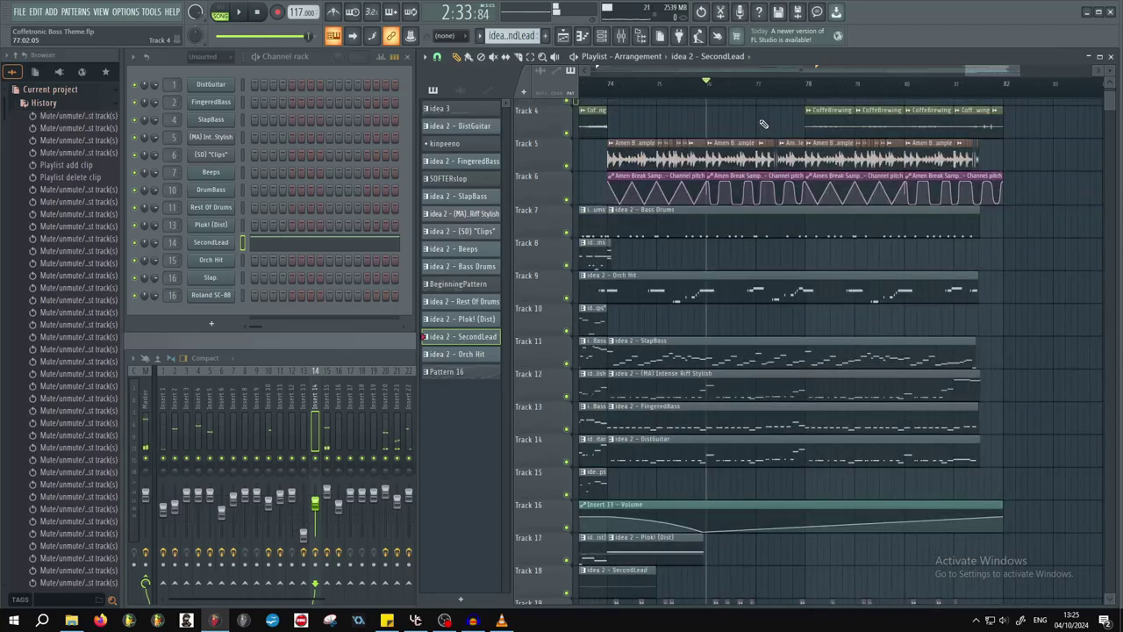
pyautogui.press('space')
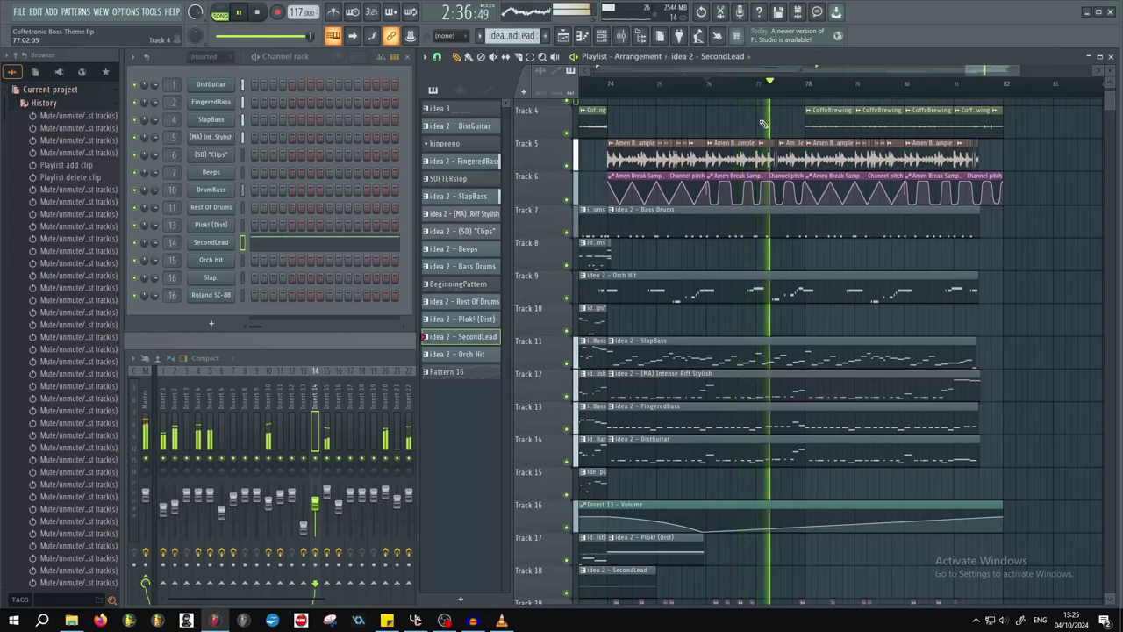
pyautogui.press('space')
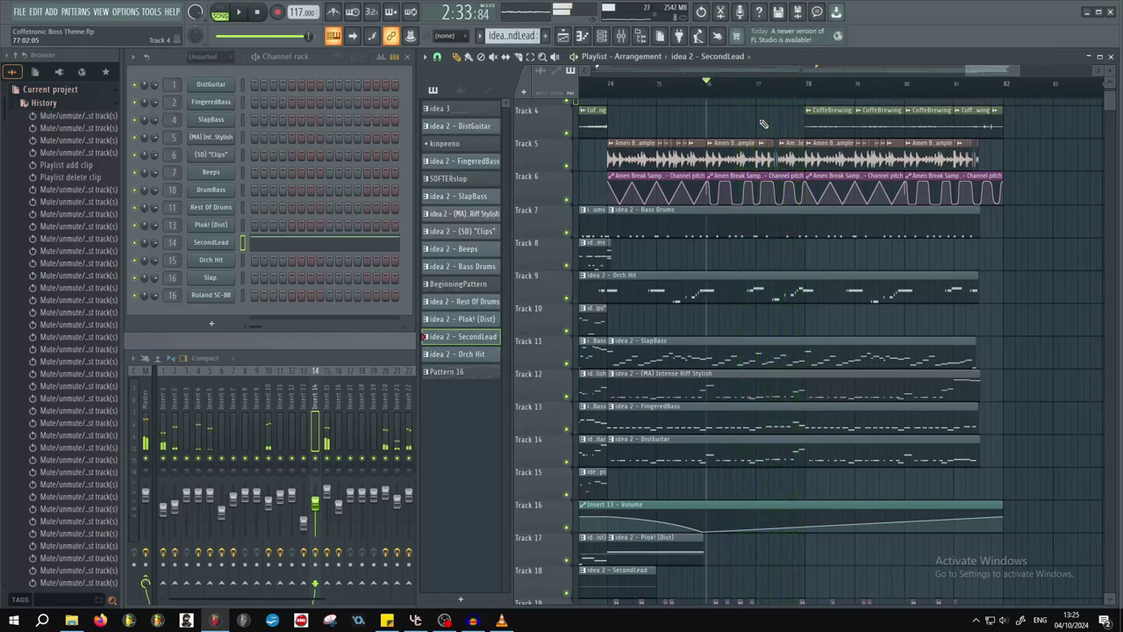
pyautogui.moveTo(910, 363); pyautogui.dragTo(868, 371)
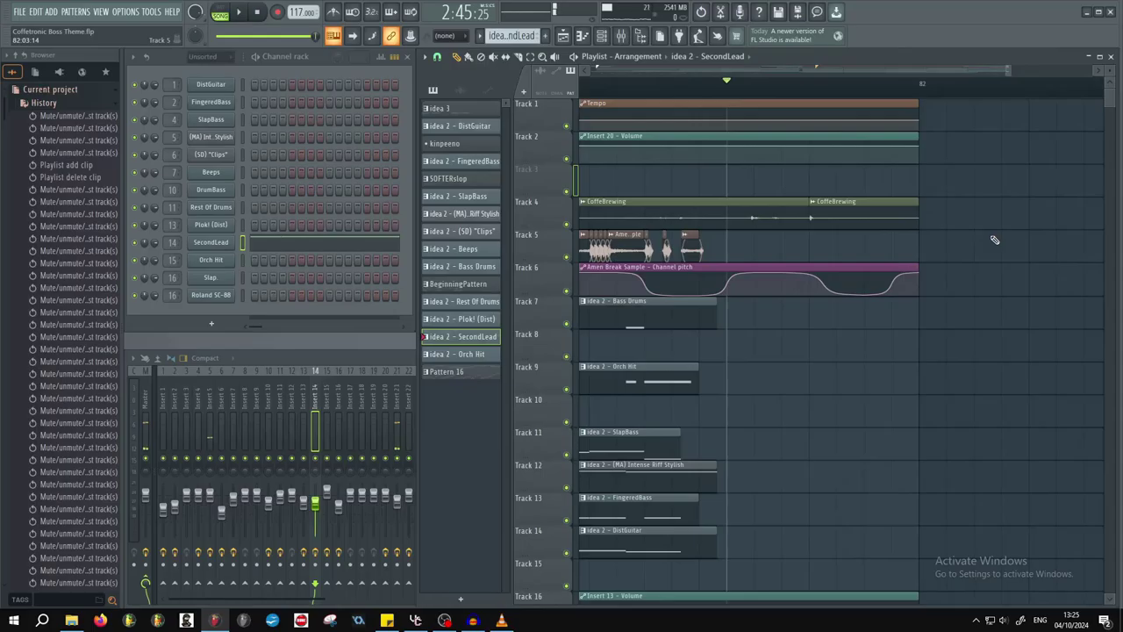
pyautogui.press('space')
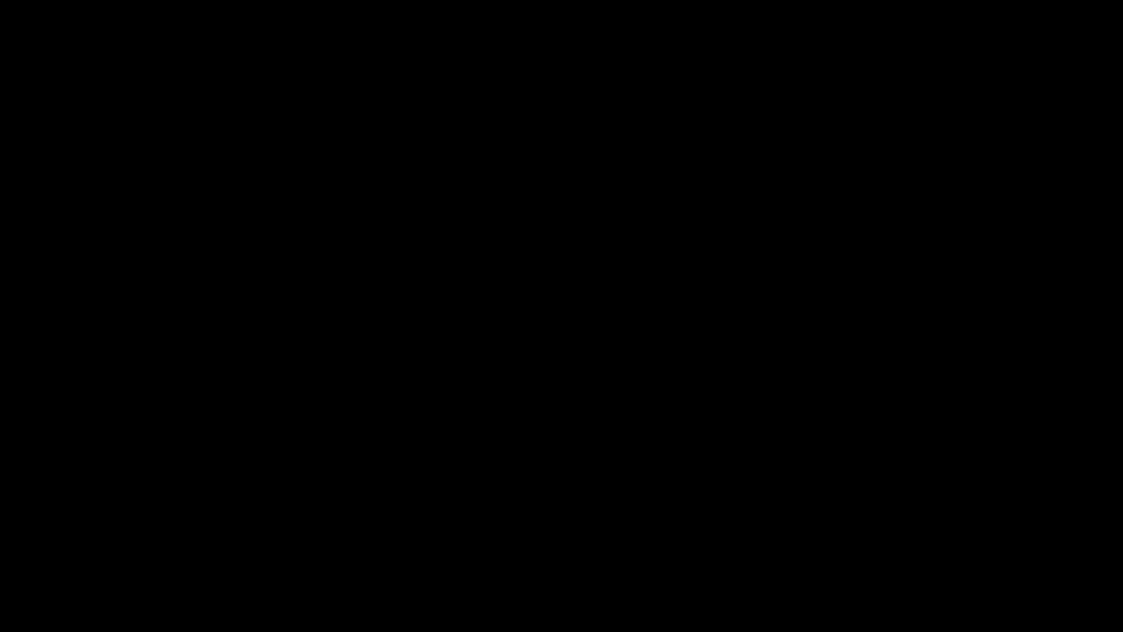